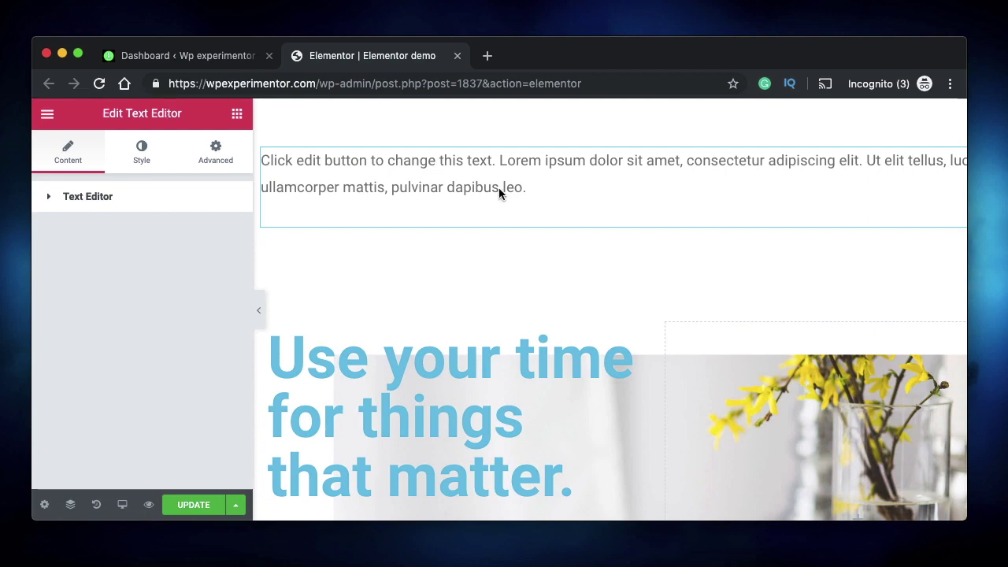
left_click(153, 56)
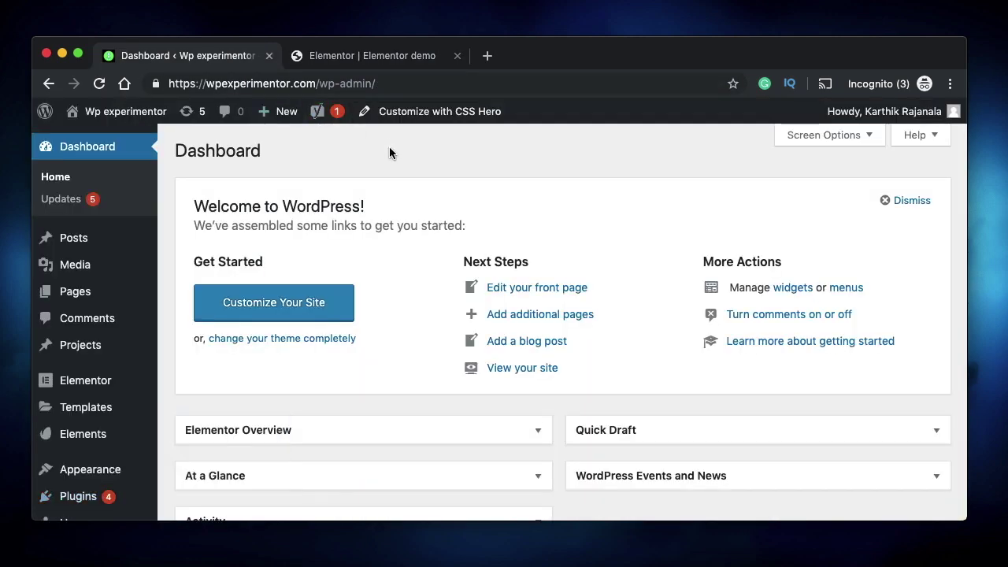
left_click(344, 57)
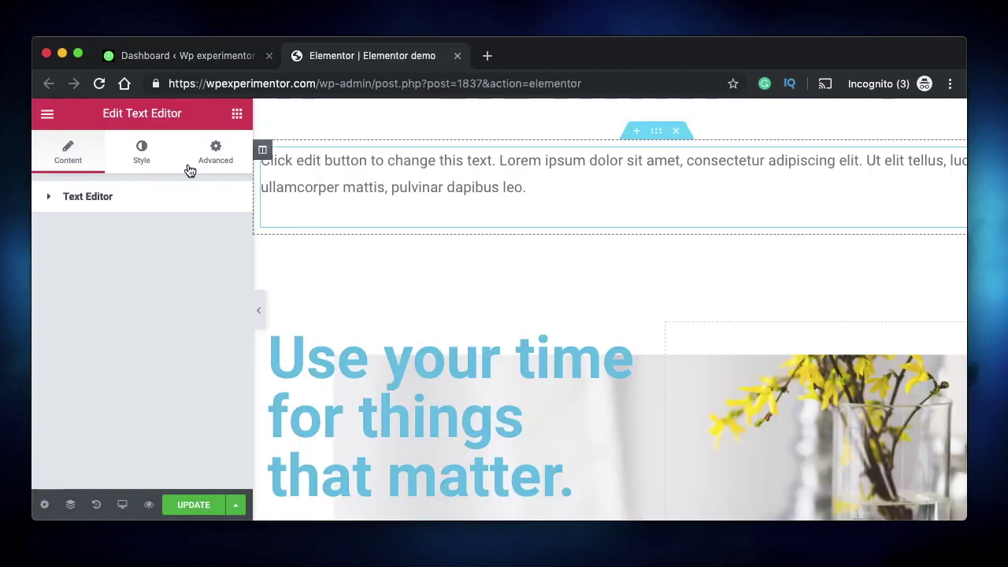
- Examine the formatting tools and affiliate link options in the text widget's content settings
left_click(128, 197)
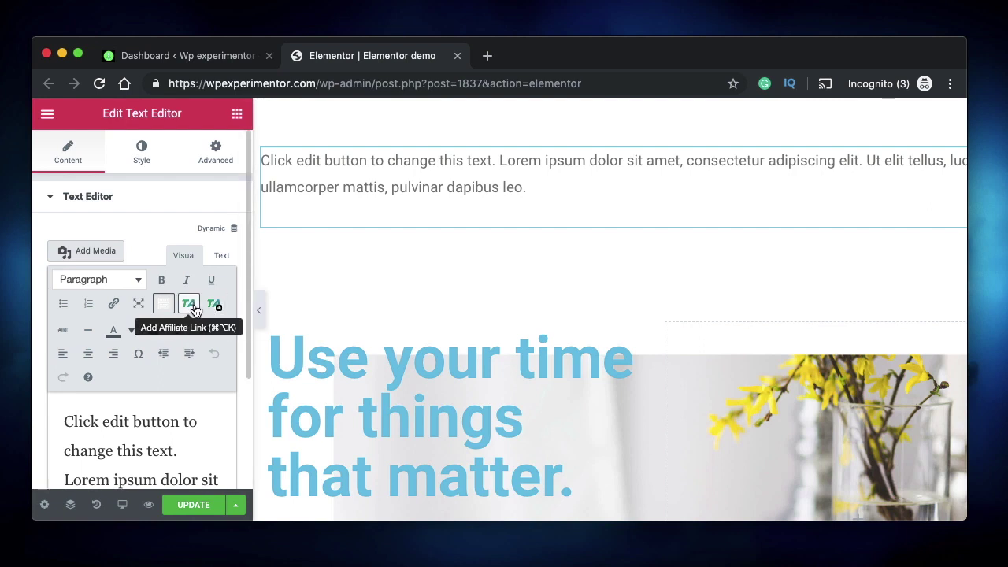
scroll(154, 218, "down", 1)
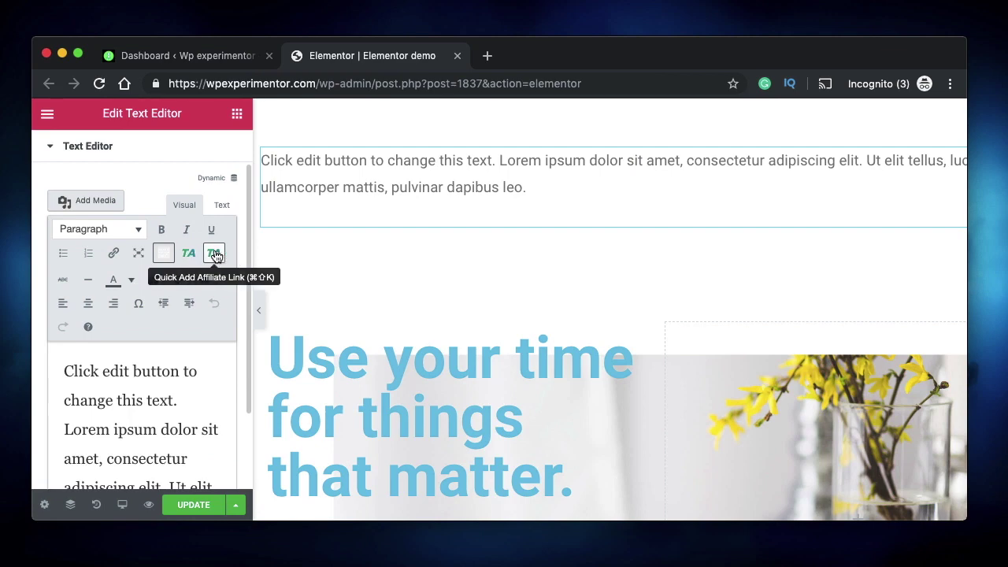
scroll(183, 215, "up", 1)
scroll(184, 214, "up", 1)
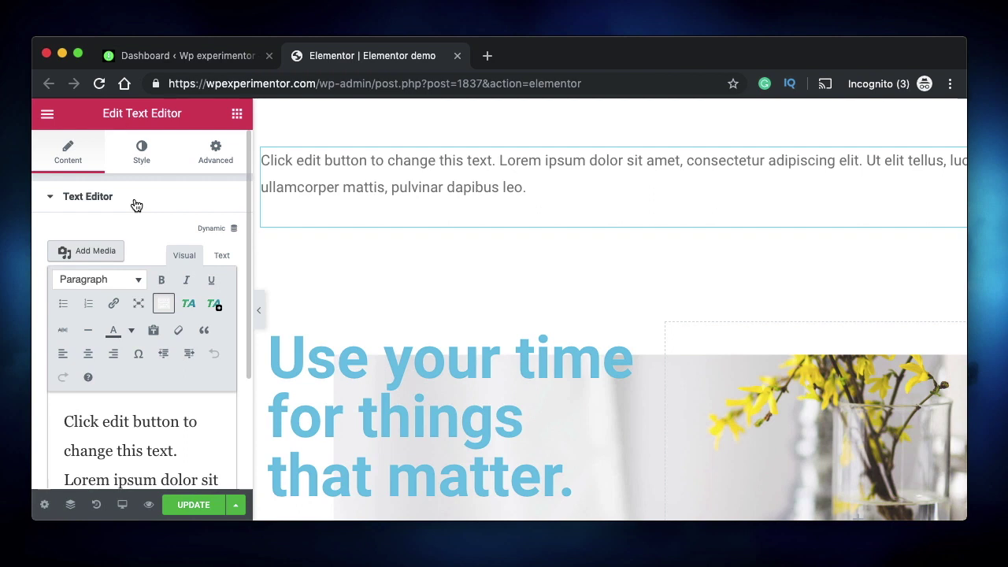
scroll(137, 205, "down", 1)
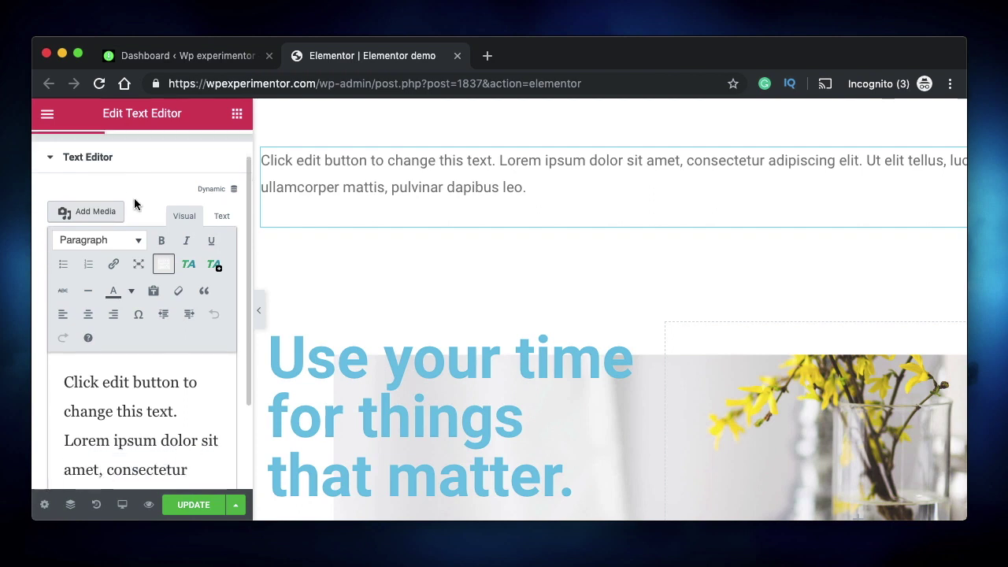
left_click(110, 164)
left_click(83, 196)
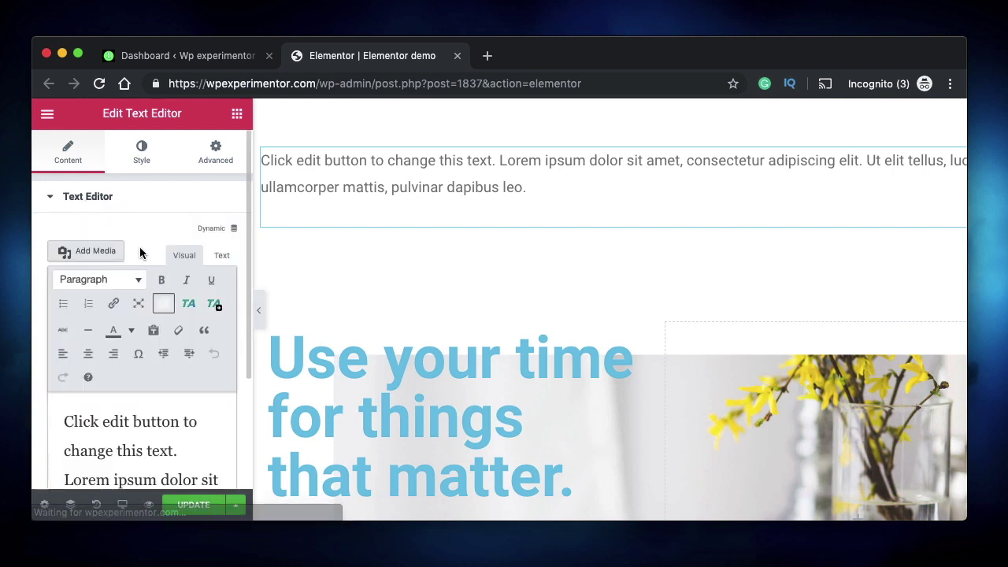
scroll(140, 261, "down", 3)
scroll(141, 263, "up", 3)
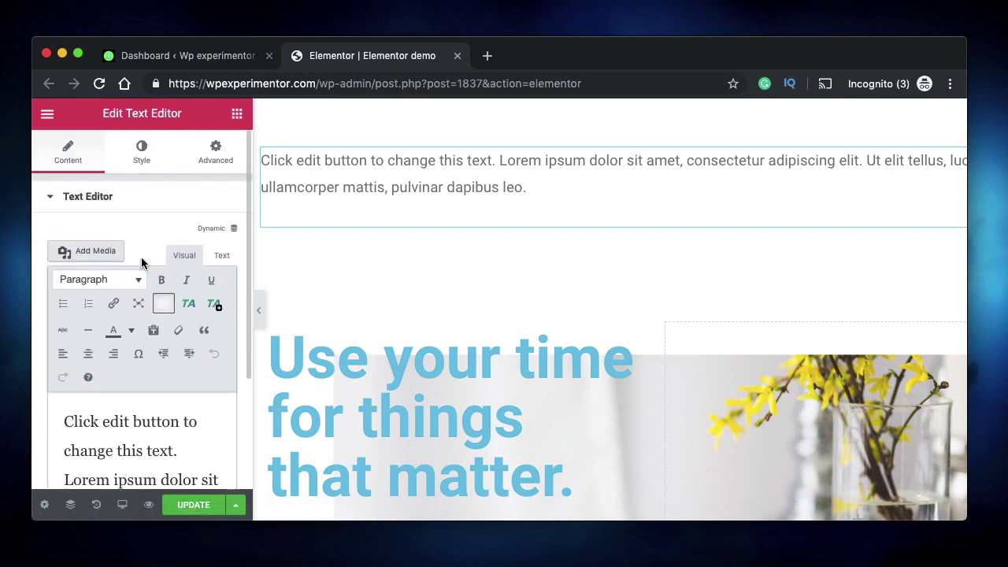
- Look through the dynamic content sources available for the text widget, leaving the list without choosing one
left_click(234, 230)
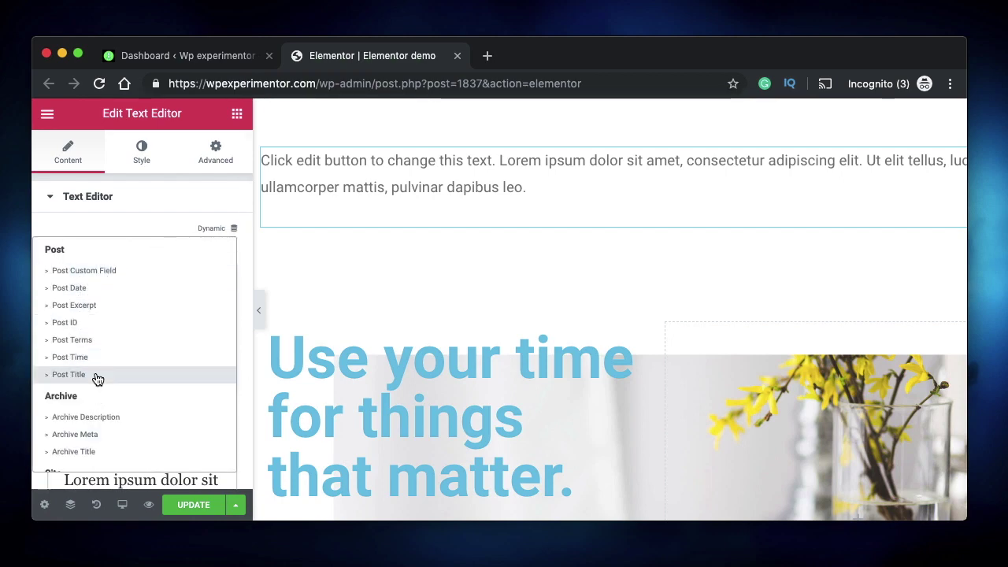
left_click(178, 202)
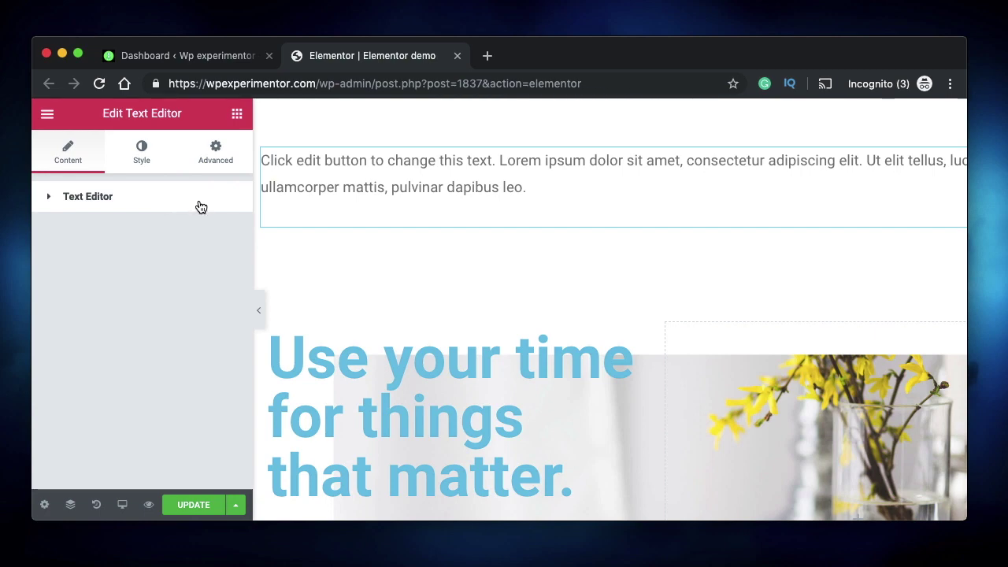
left_click(196, 205)
scroll(123, 449, "down", 2)
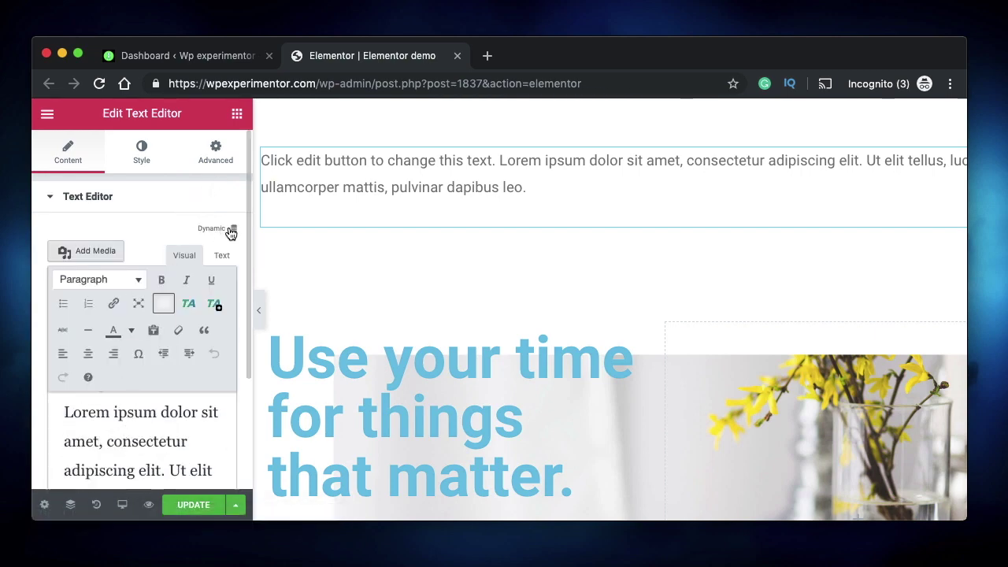
left_click(169, 206)
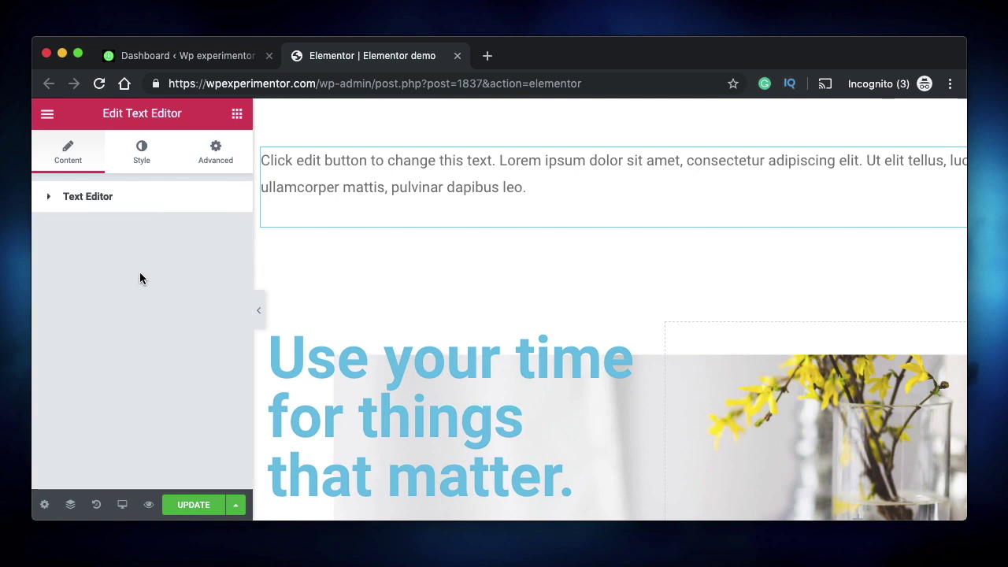
- Try the Drop Cap effect on the placeholder paragraph and turn it off again
left_click(154, 197)
scroll(134, 307, "down", 2)
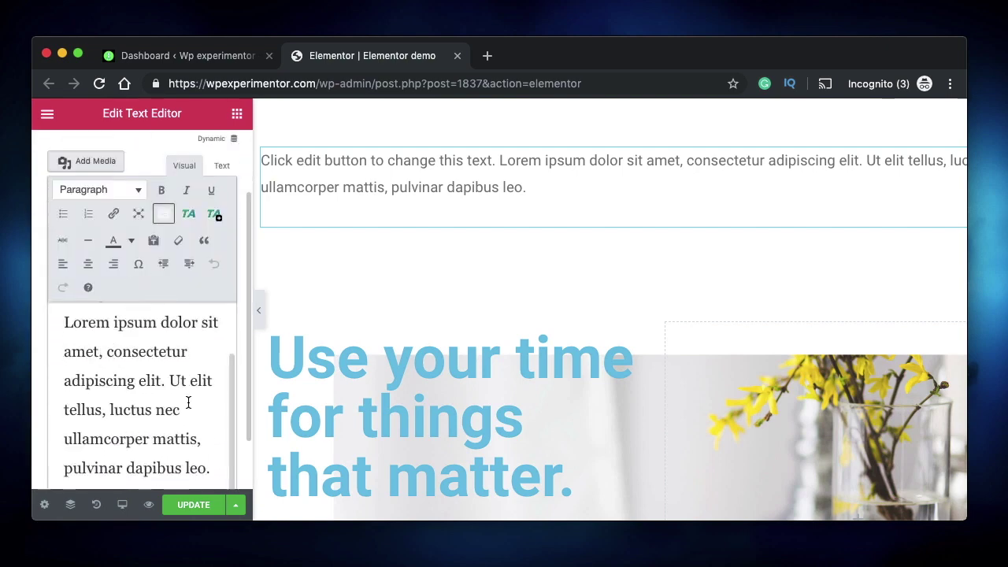
scroll(146, 351, "down", 2)
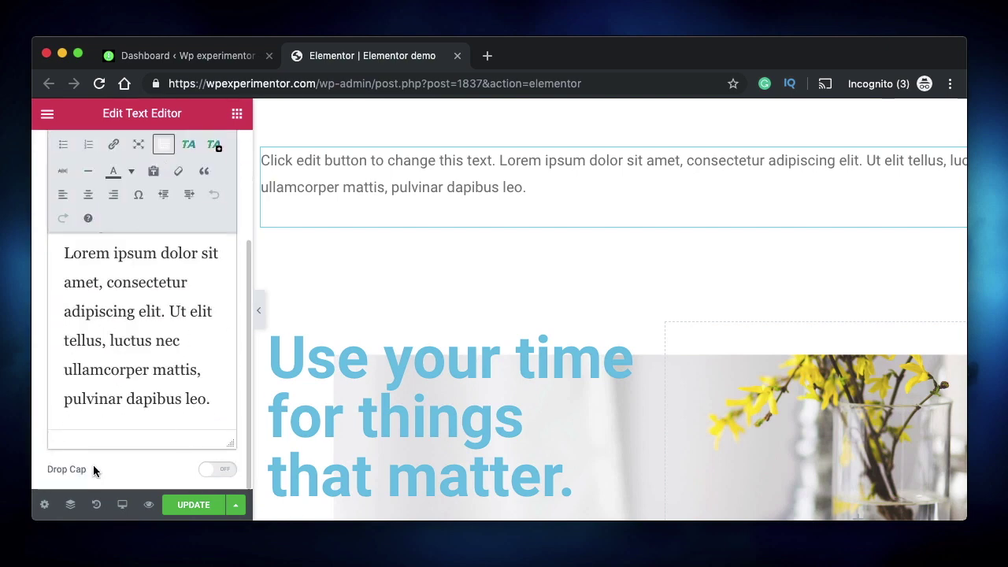
left_click(214, 472)
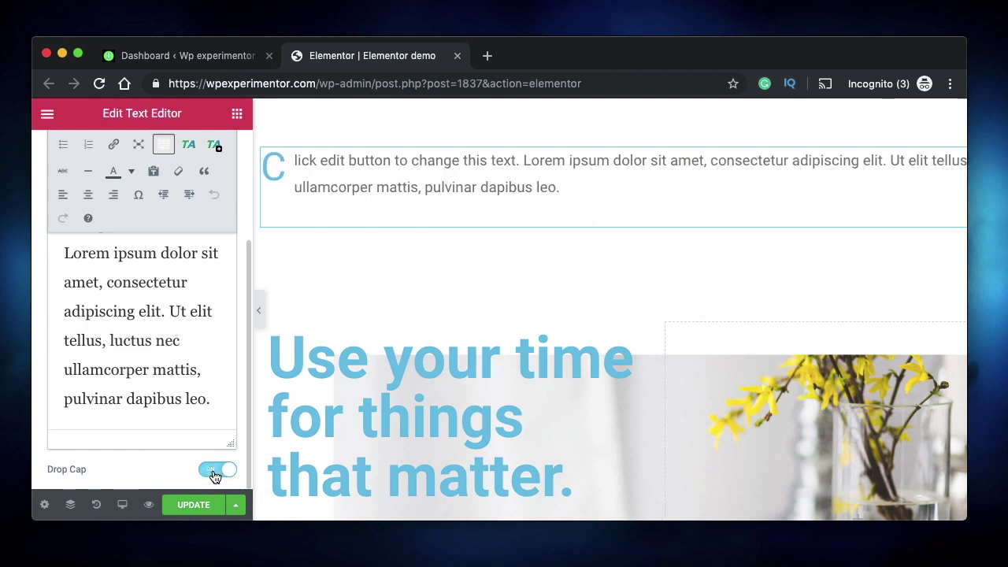
left_click(214, 473)
scroll(127, 353, "up", 2)
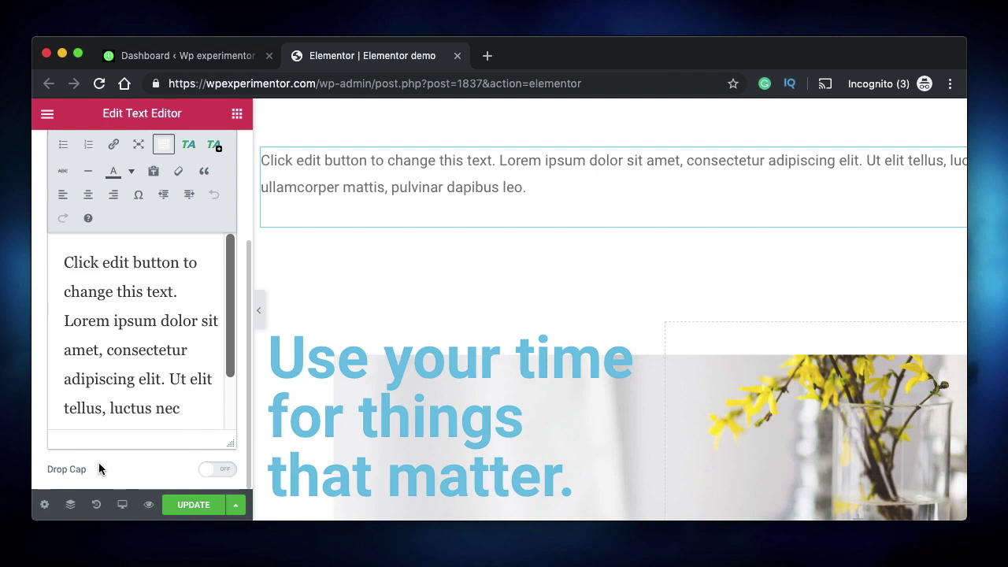
scroll(98, 466, "up", 1)
scroll(145, 143, "up", 2)
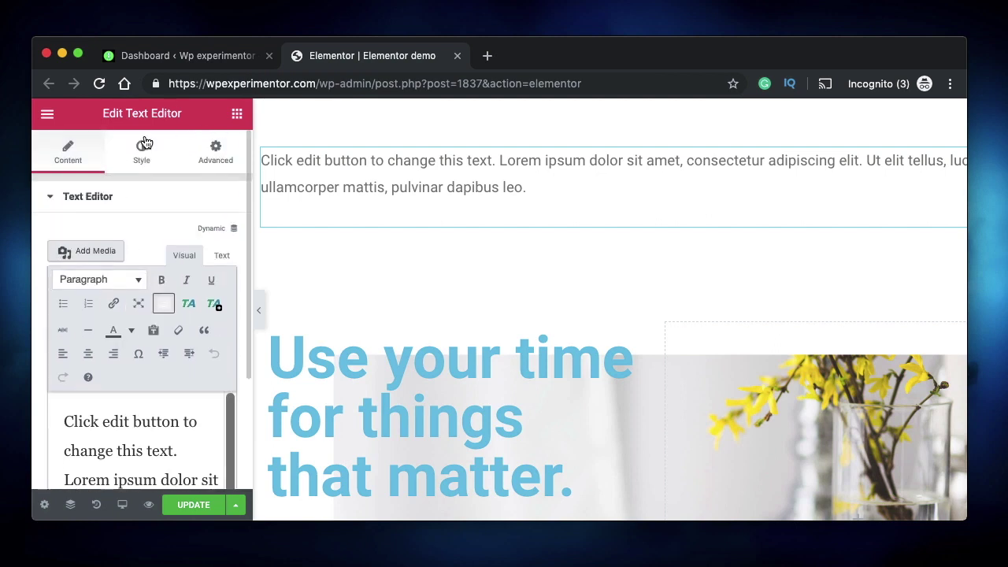
- Try the center, justified, left and right alignments on the placeholder paragraph, ending on right alignment
left_click(142, 154)
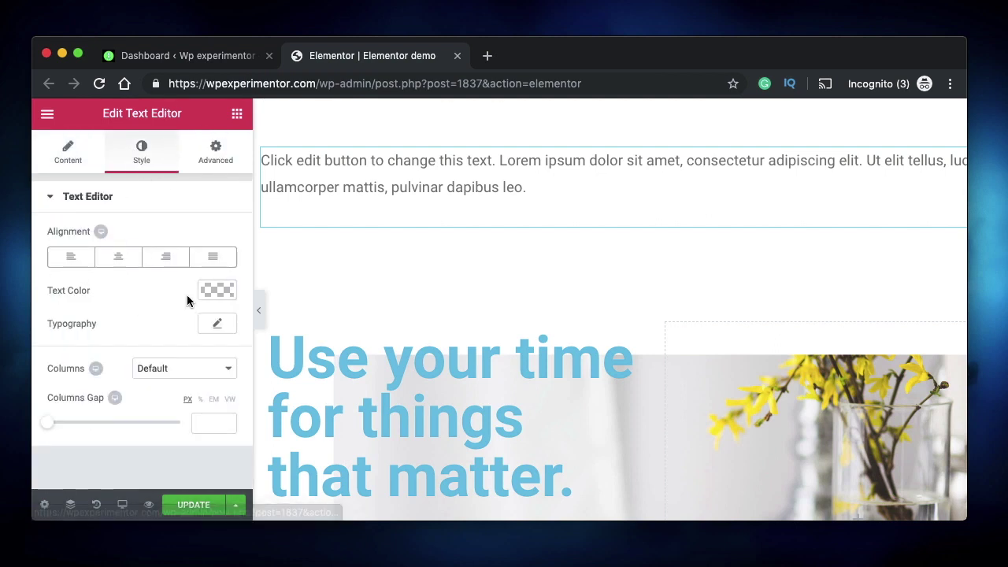
left_click(117, 258)
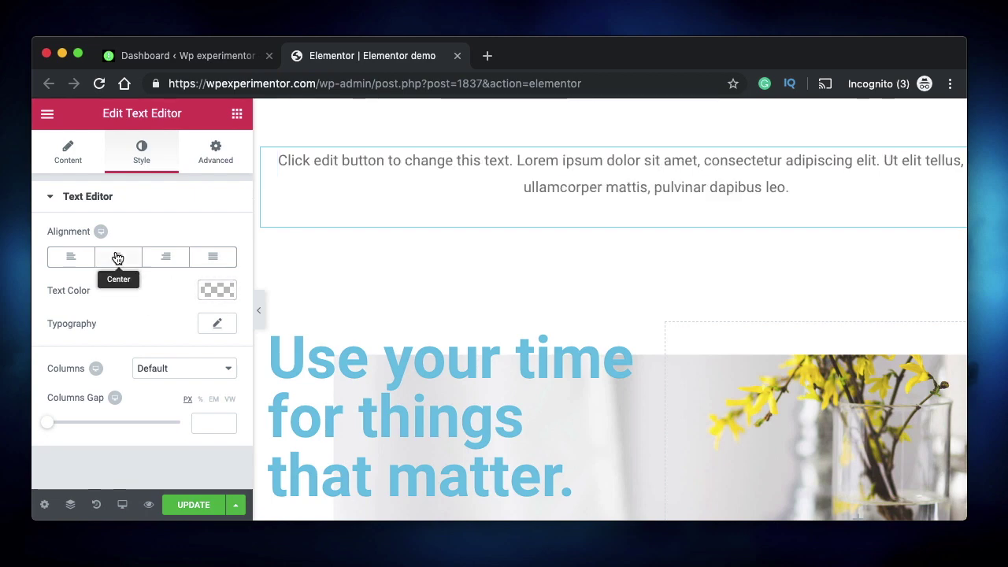
left_click(167, 258)
left_click(219, 260)
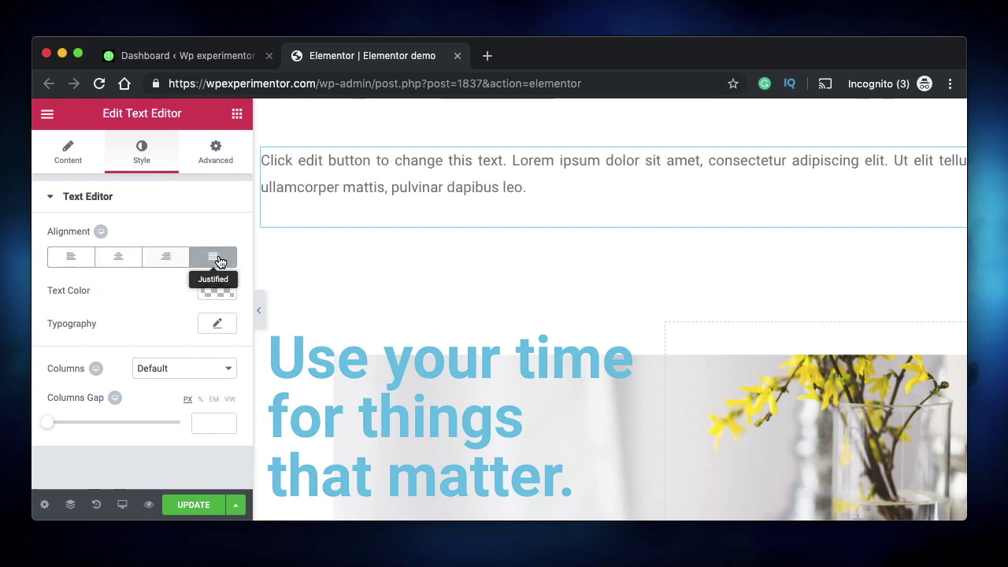
left_click(68, 258)
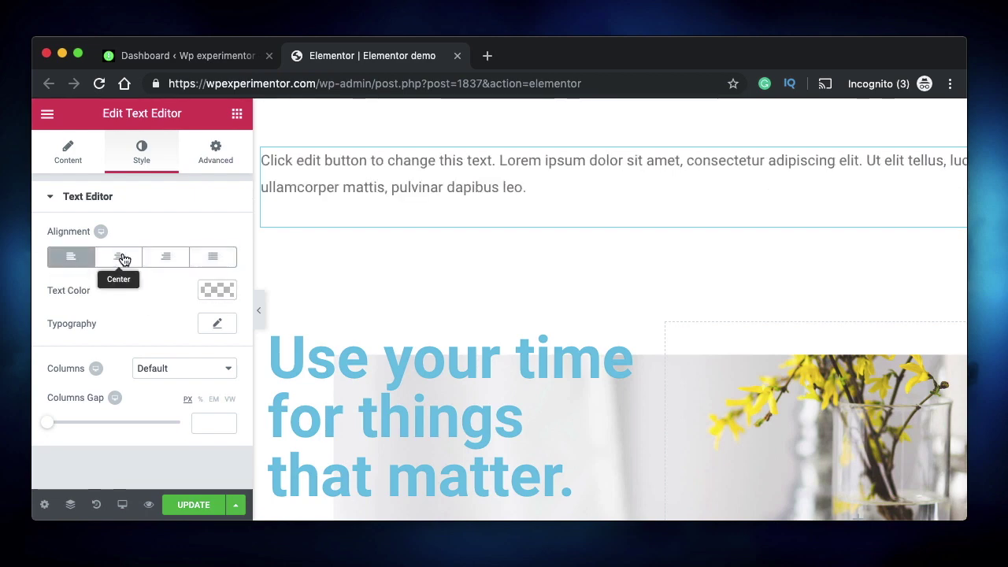
left_click(122, 258)
left_click(166, 258)
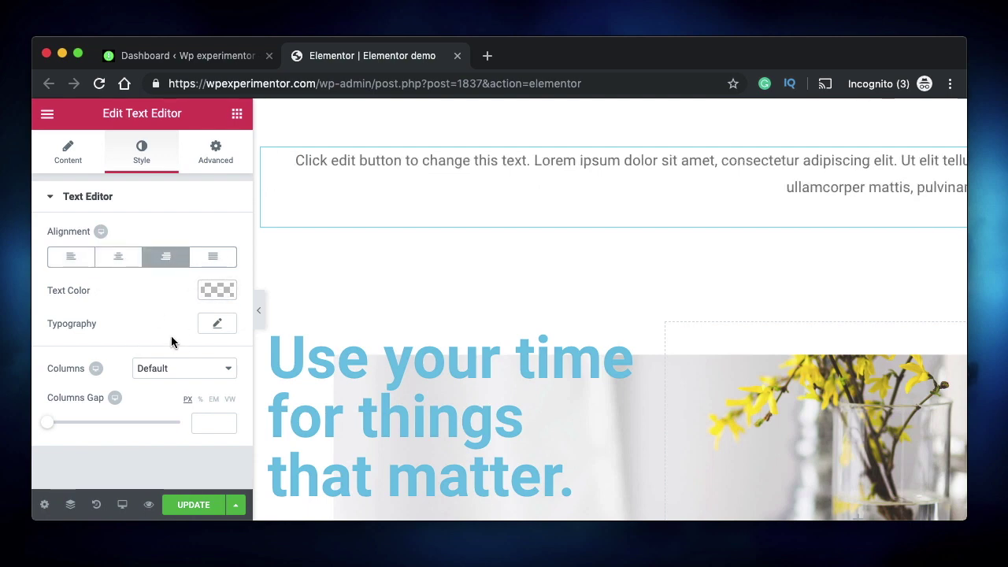
- Examine the paragraph's typography options, such as family, size, weight and line height, and reset them to default
left_click(219, 325)
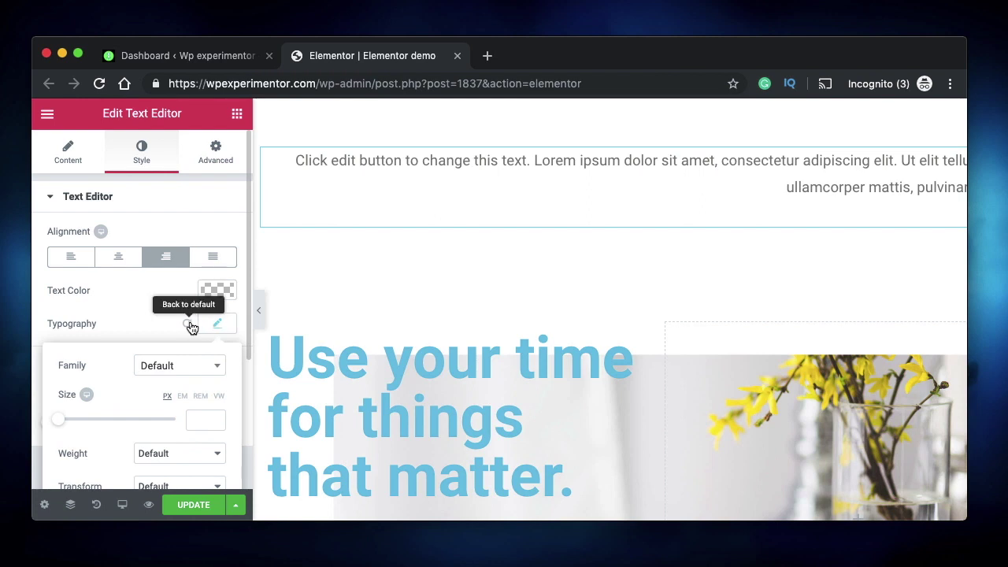
left_click(187, 324)
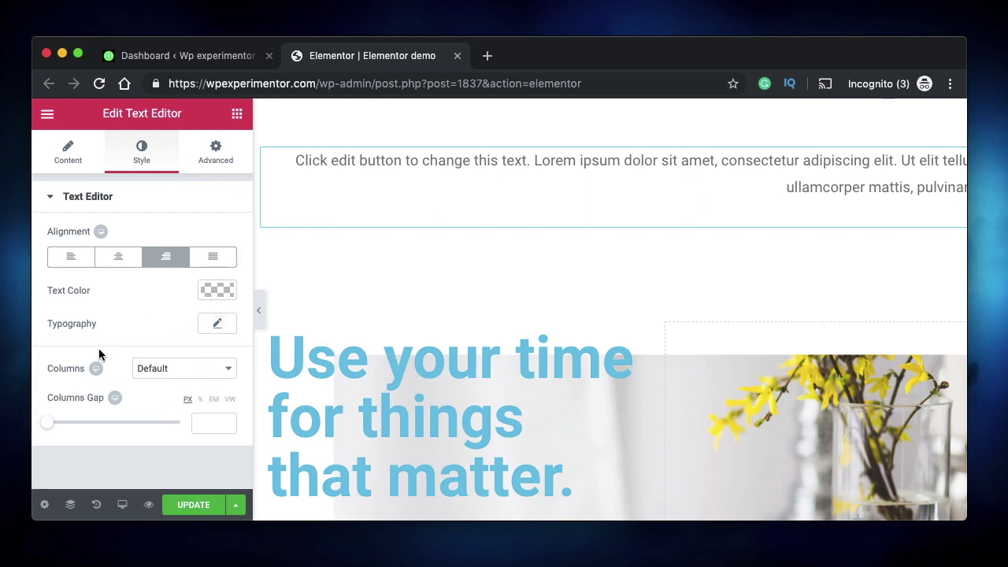
left_click(222, 324)
scroll(138, 385, "down", 5)
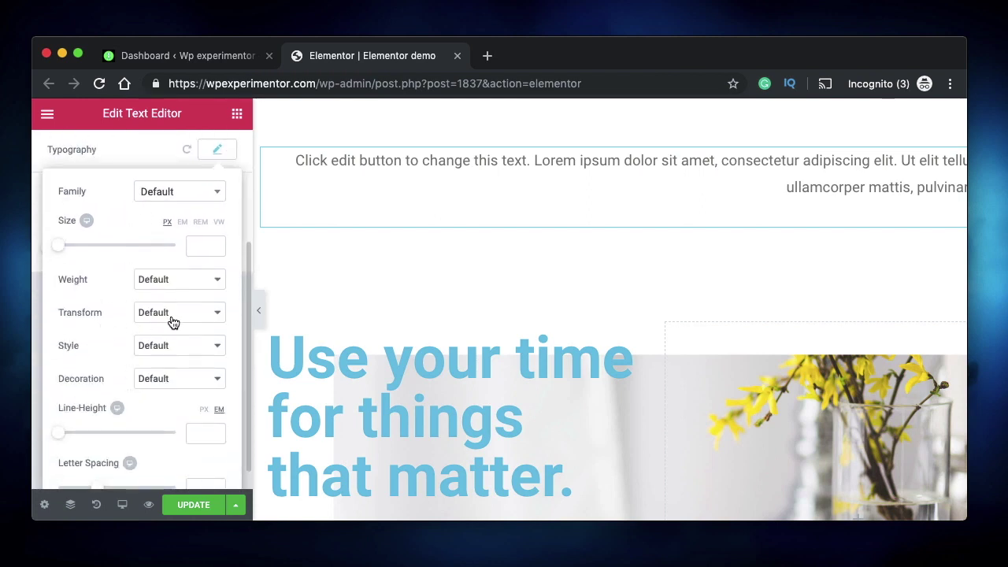
left_click(186, 153)
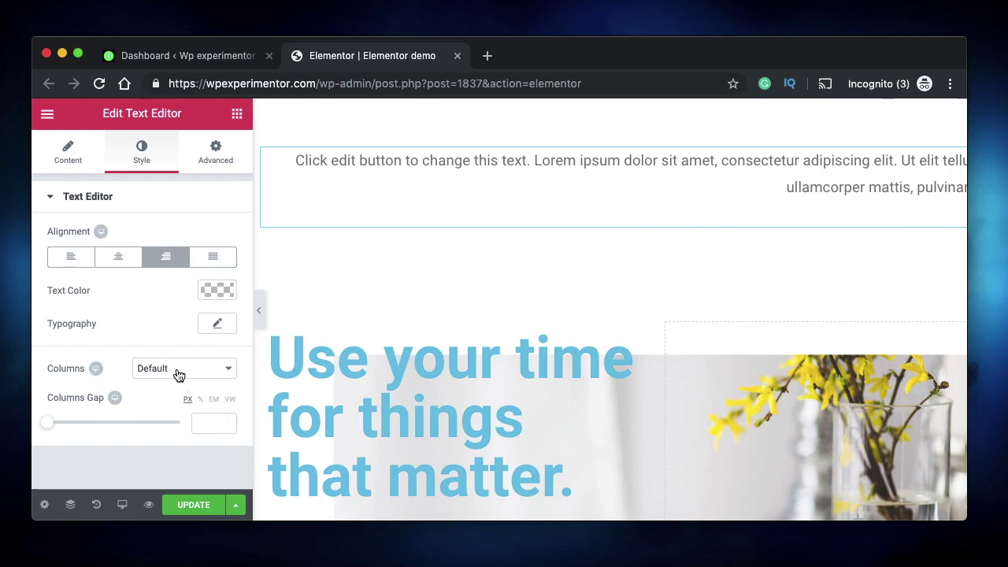
- Replace the text widget's content with five back-to-back copies of its placeholder text
left_click(67, 157)
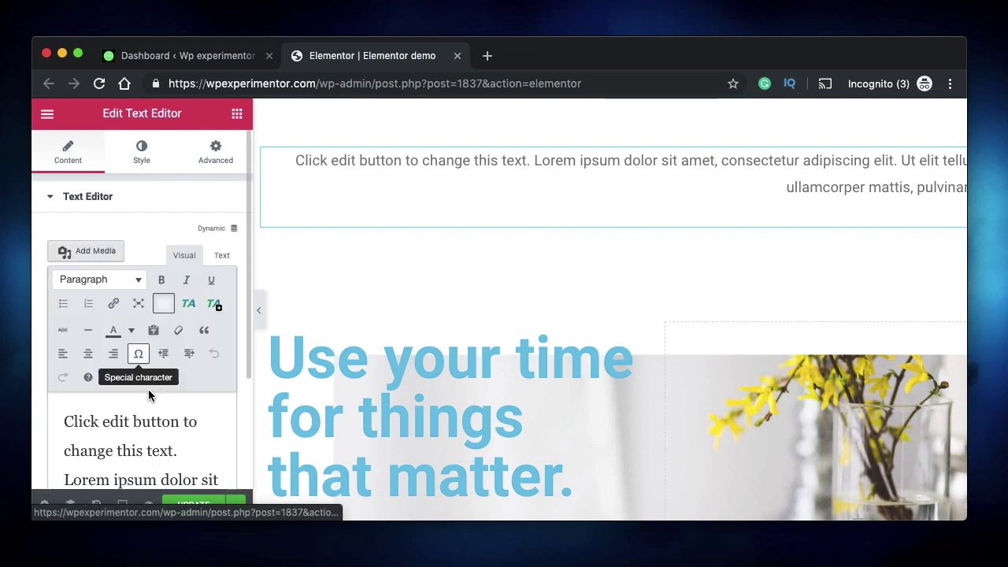
scroll(147, 425, "down", 2)
key("super+a")
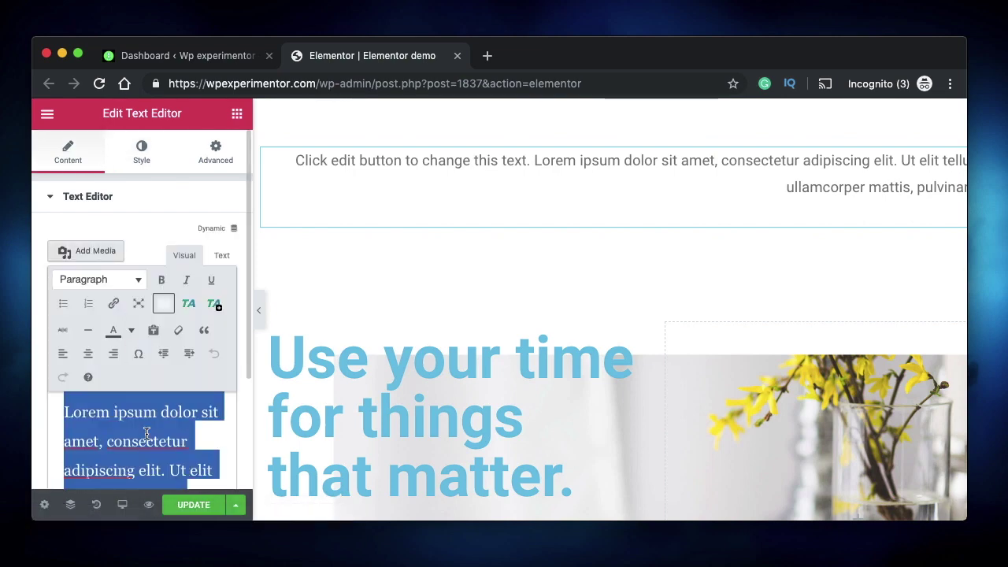
key("BackSpace")
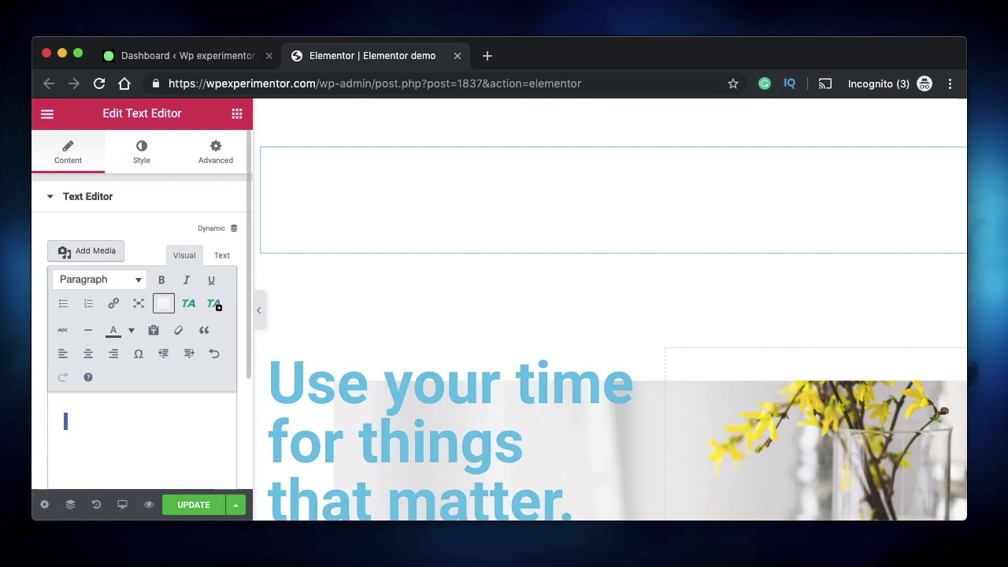
key("super+z")
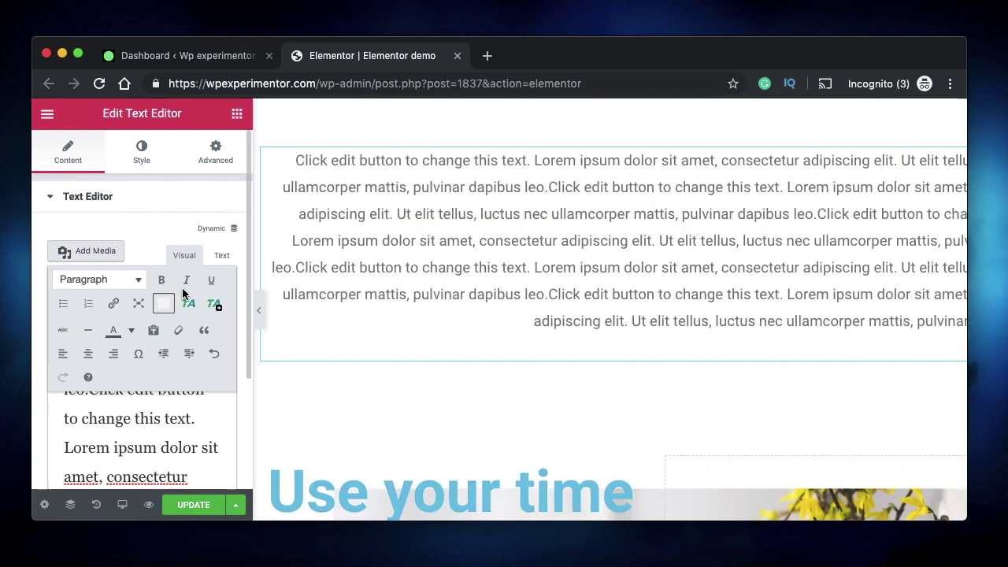
- Left-align the repeated text and split it into 3 columns, with the column setting's per-device options shown
left_click(141, 148)
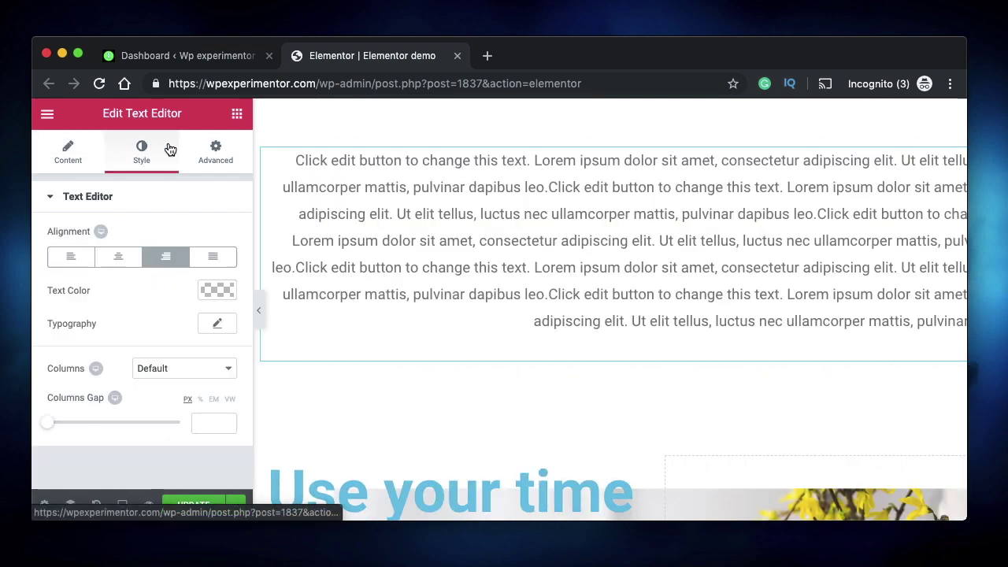
left_click(66, 261)
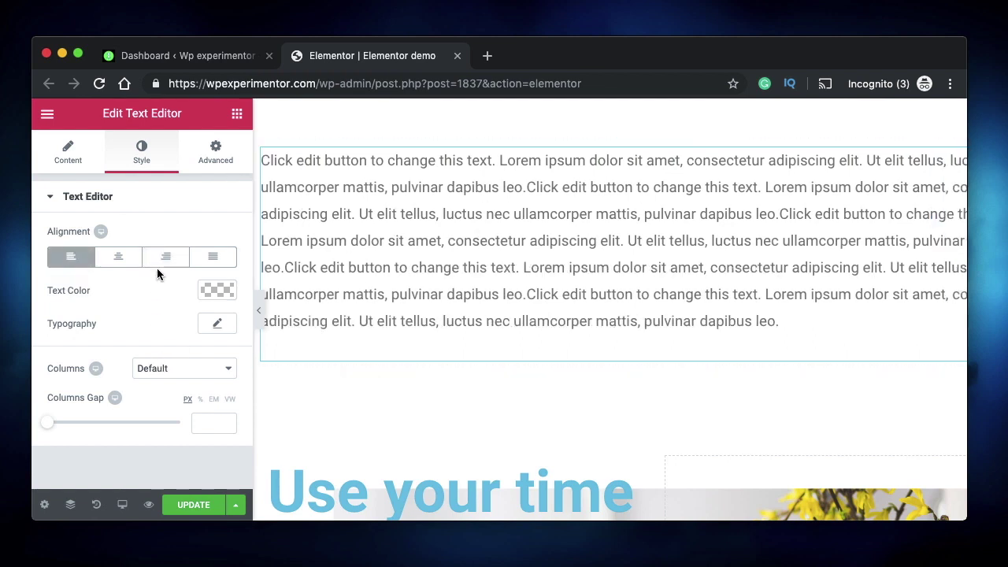
left_click(208, 370)
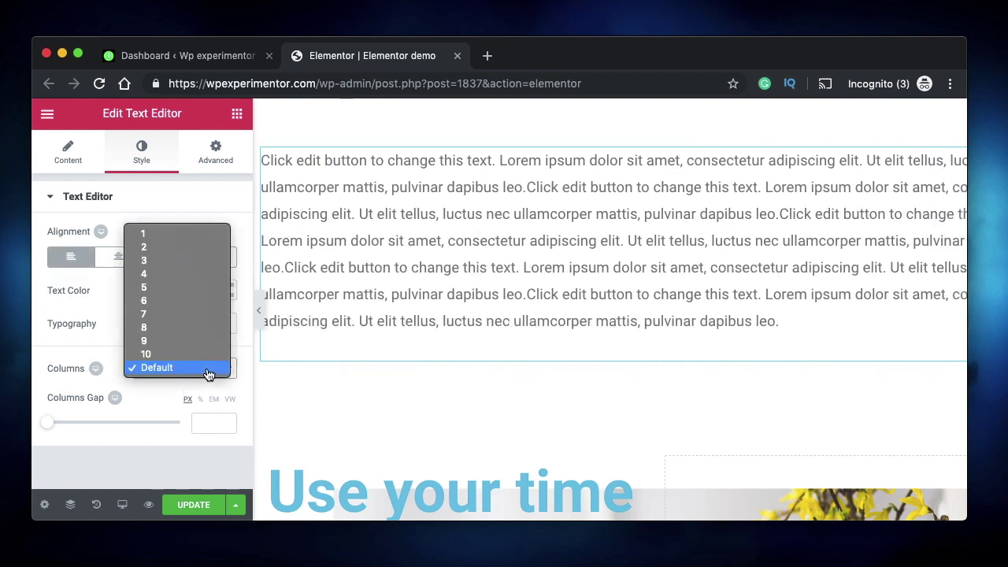
left_click(167, 263)
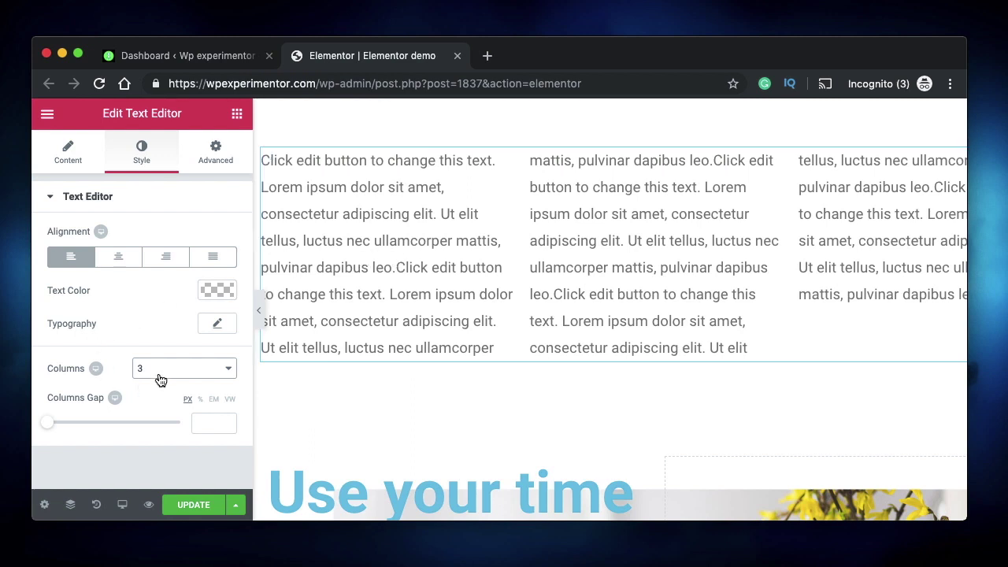
left_click(96, 369)
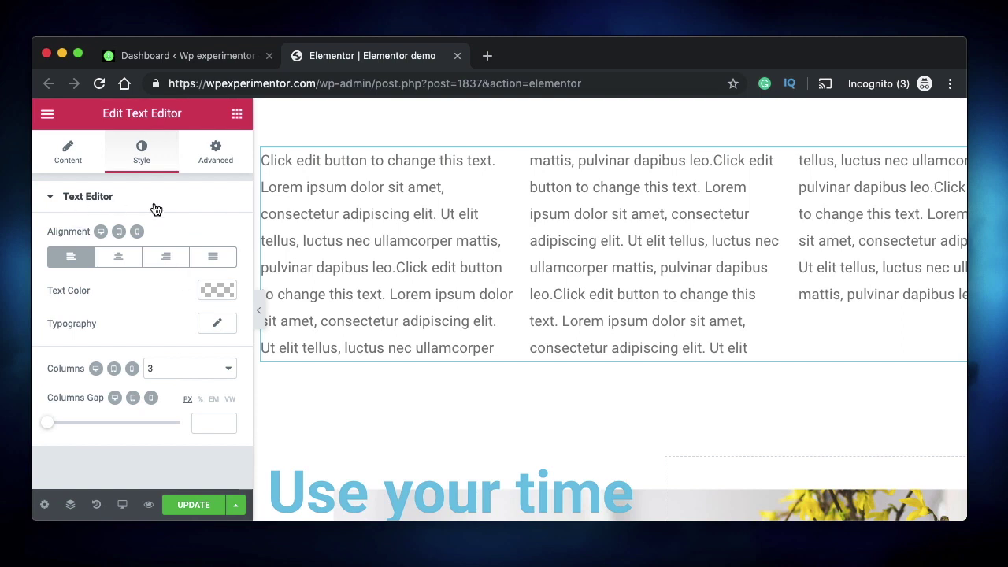
- Open the widget's content options, and copy the iframe embed code of the YouTube video "Turning $47 into $430 by Flipping Trash"
left_click(68, 154)
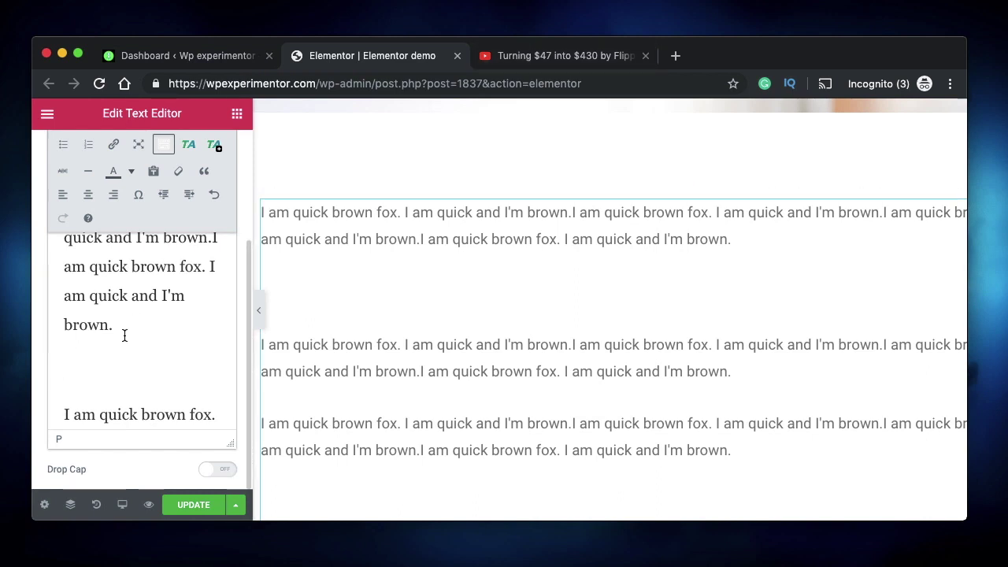
left_click(563, 52)
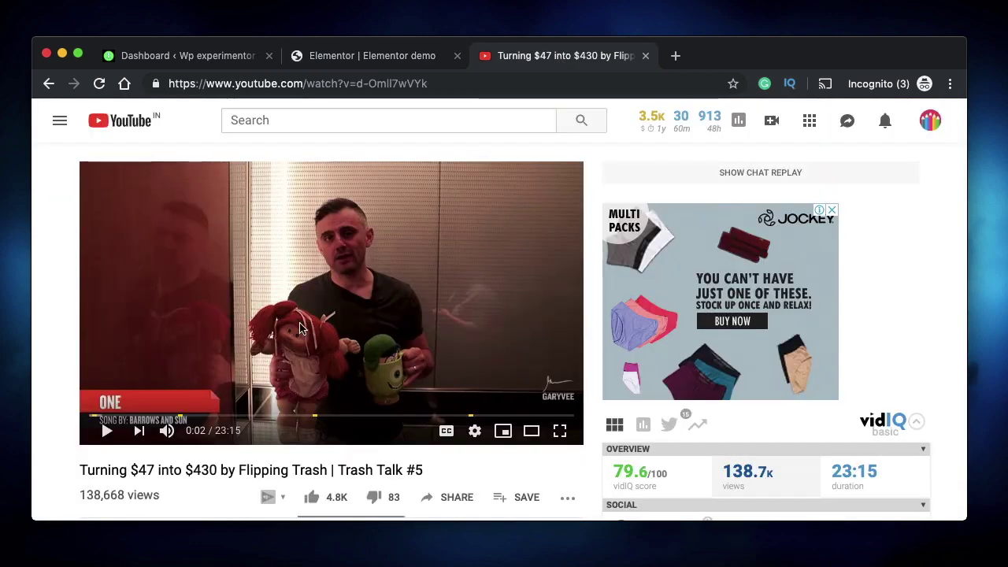
scroll(370, 256, "down", 2)
scroll(370, 256, "down", 2)
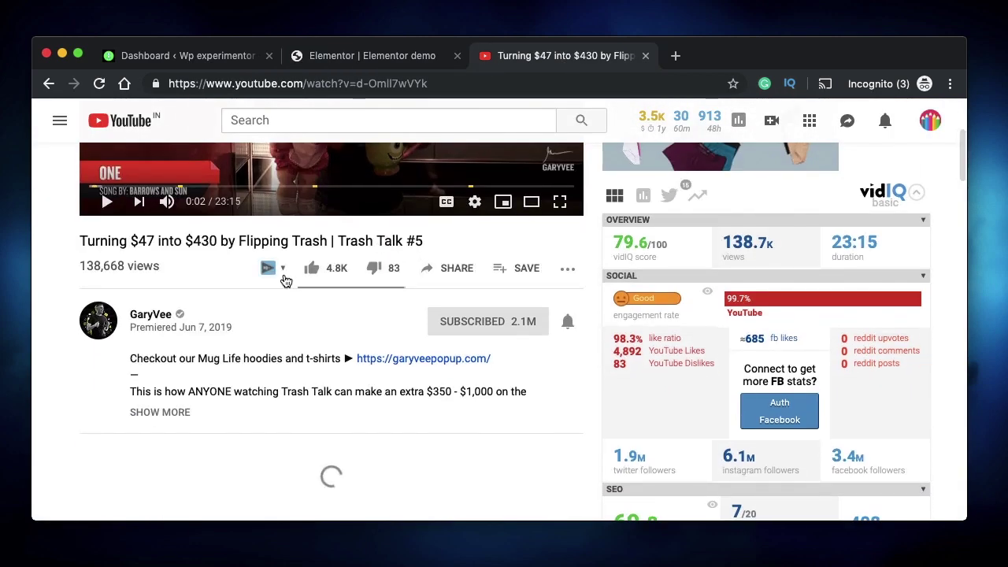
left_click(455, 272)
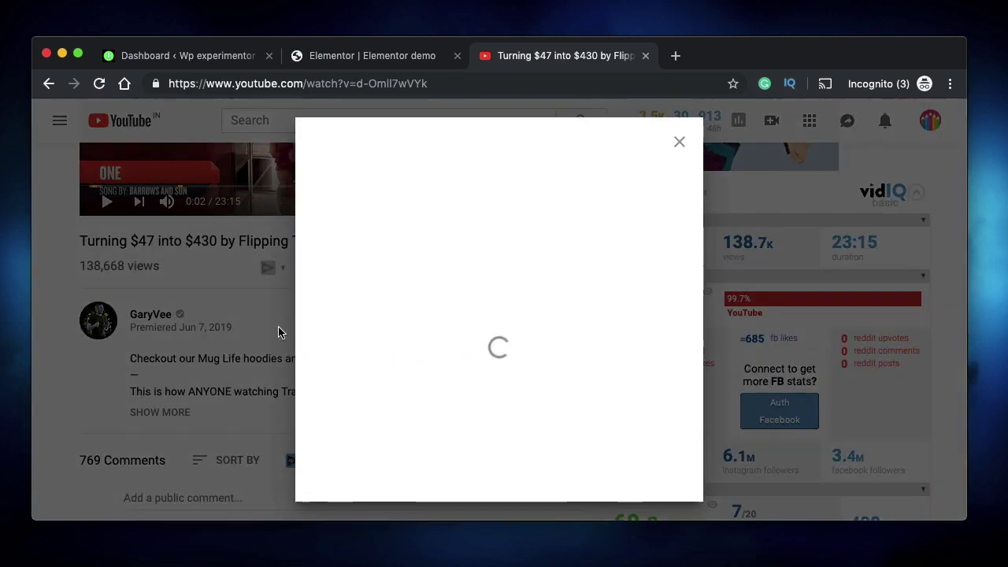
left_click(340, 263)
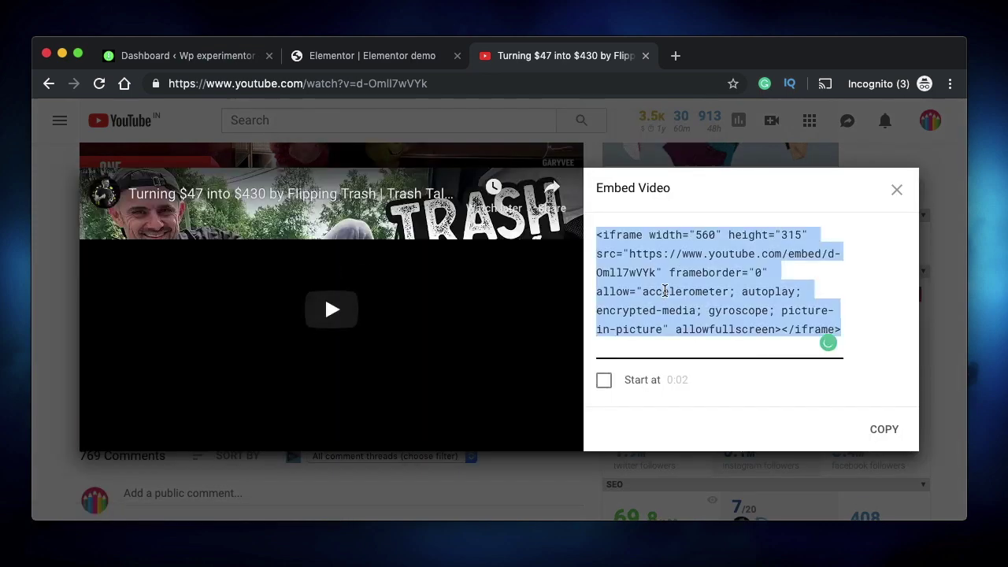
left_click(897, 192)
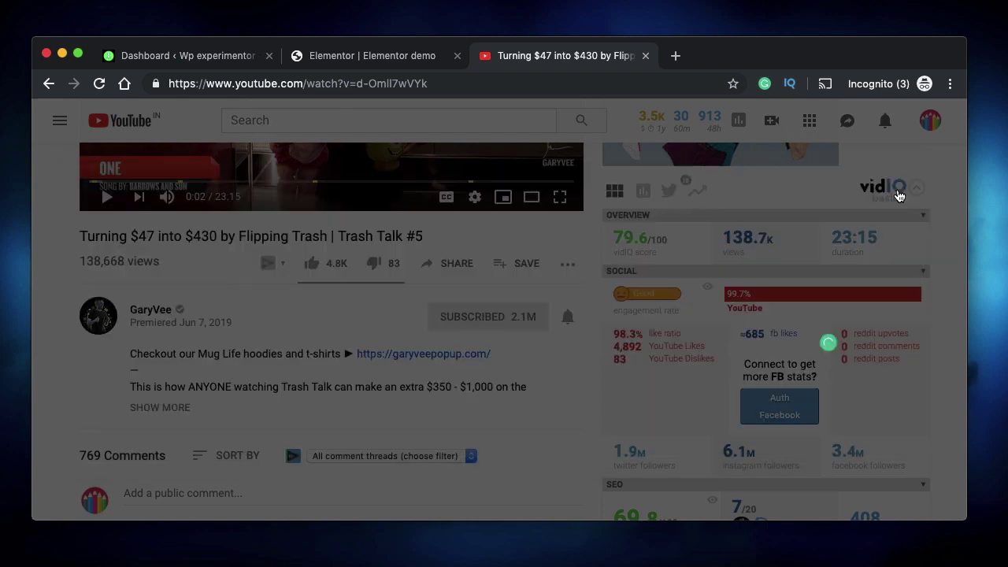
- Back in Elementor, replace the &nbsp; line below the first paragraph with the YouTube iframe in the text widget's HTML, and return to visual mode
left_click(417, 59)
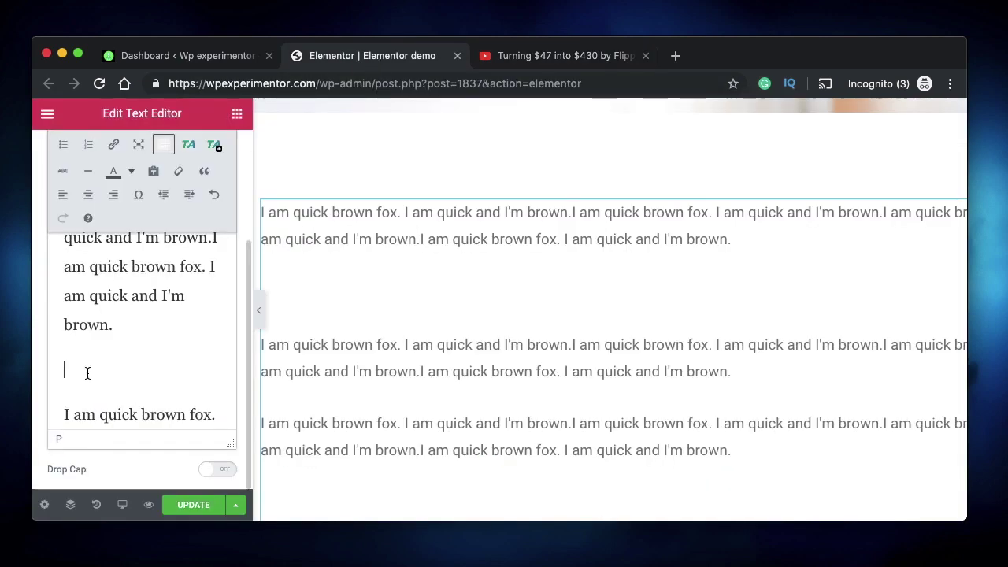
scroll(87, 374, "up", 2)
scroll(87, 374, "up", 3)
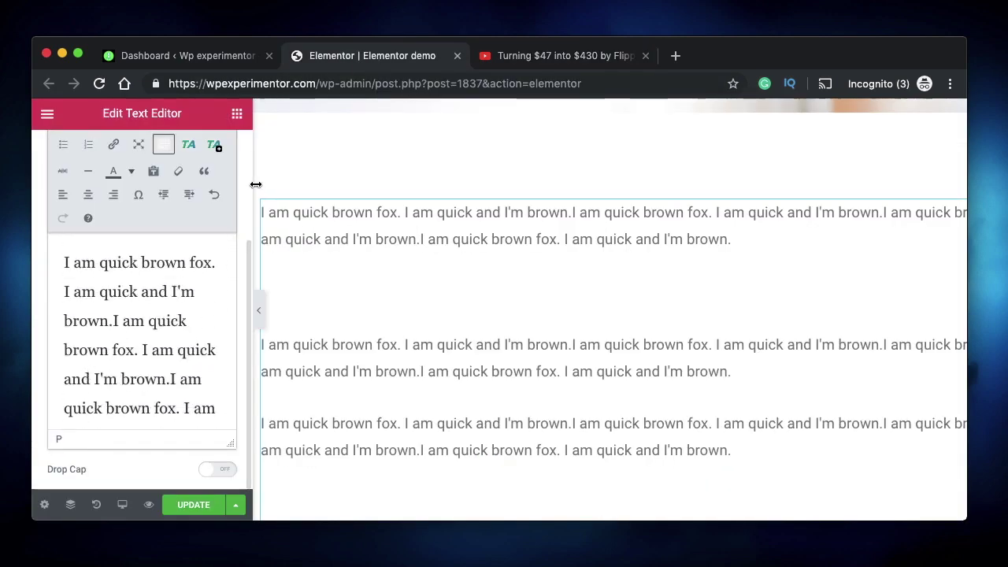
scroll(243, 199, "up", 4)
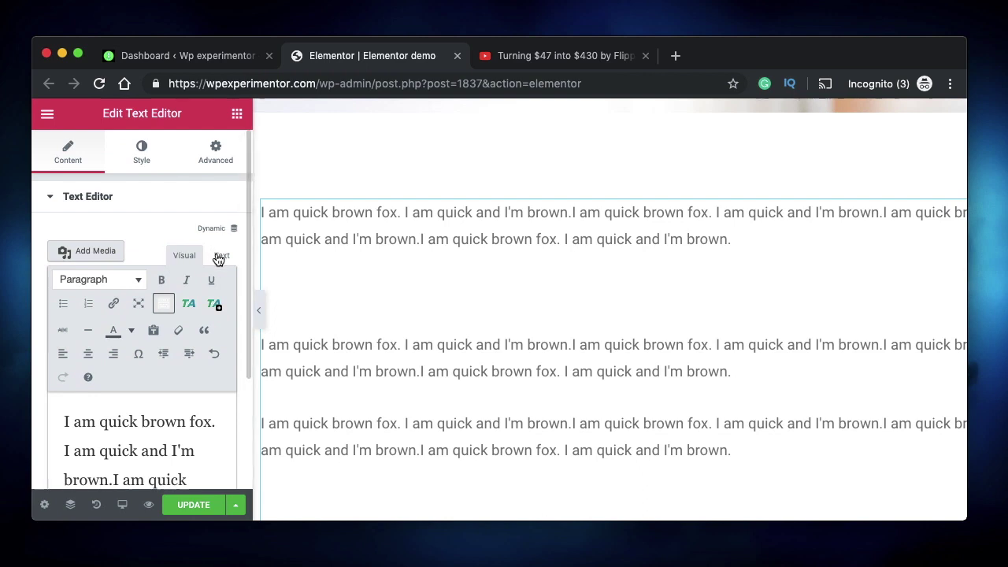
left_click(221, 257)
scroll(155, 347, "down", 5)
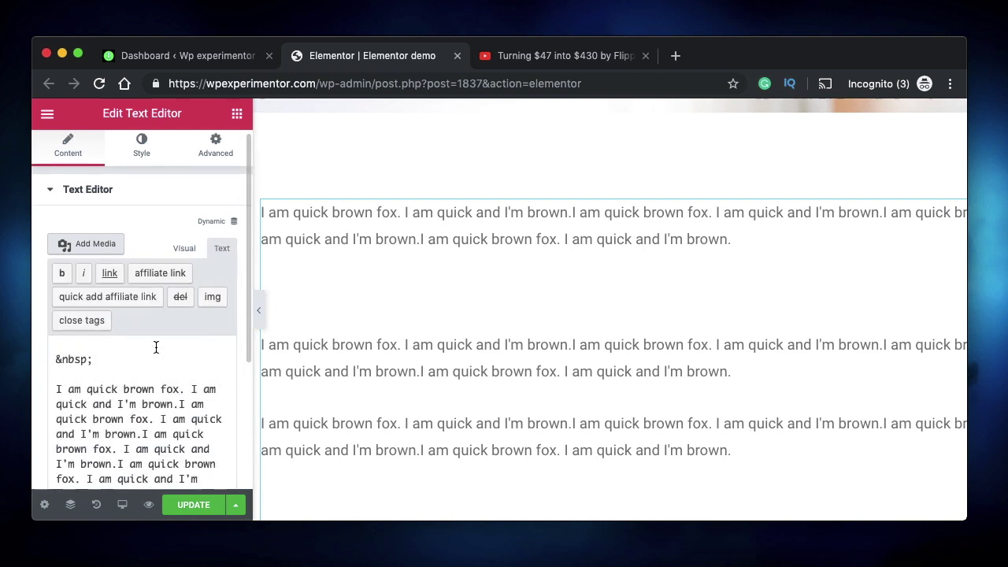
key("BackSpace")
key("BackSpace")
key("BackSpace")
key("BackSpace")
key("BackSpace")
key("BackSpace")
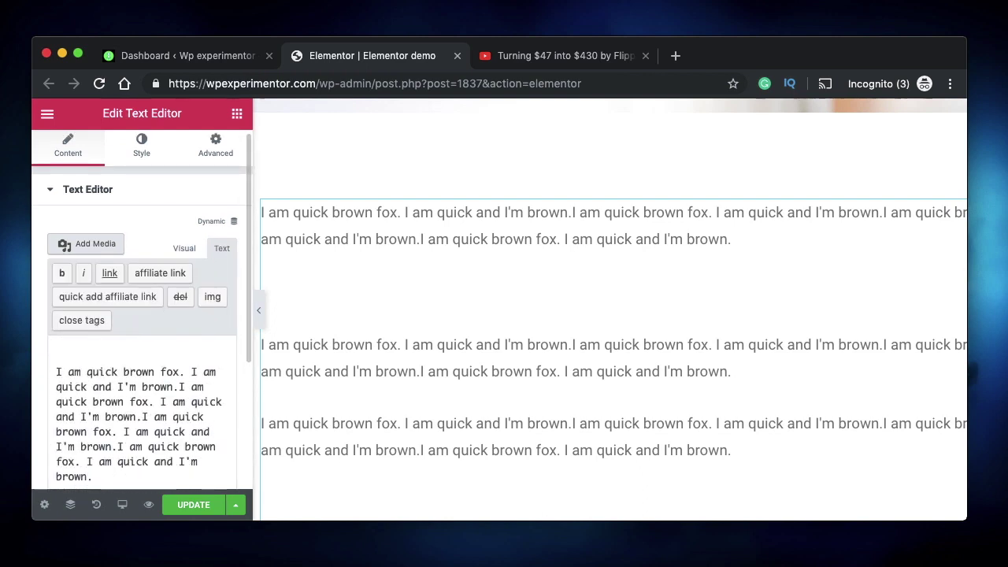
type("<iframe width=\"560\" height=\"315\" src=\"https://www.youtube.com/embed/d-Omll7wVYk\" frameborder=\"0\" allow=\"accelerometer; autoplay; encrypted-media; gyroscope; picture-in-picture\" allowfullscreen></iframe>")
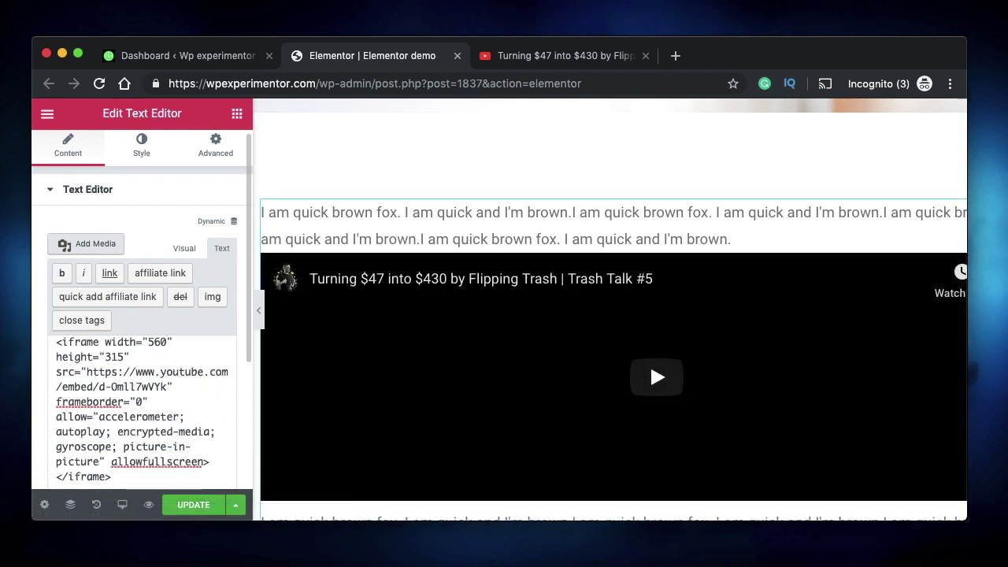
left_click(185, 248)
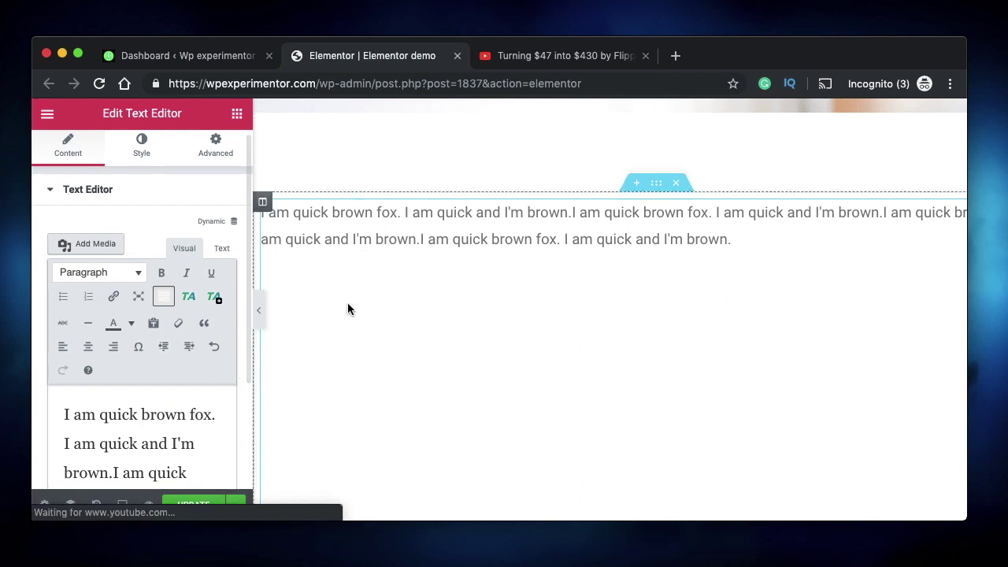
scroll(596, 382, "down", 1)
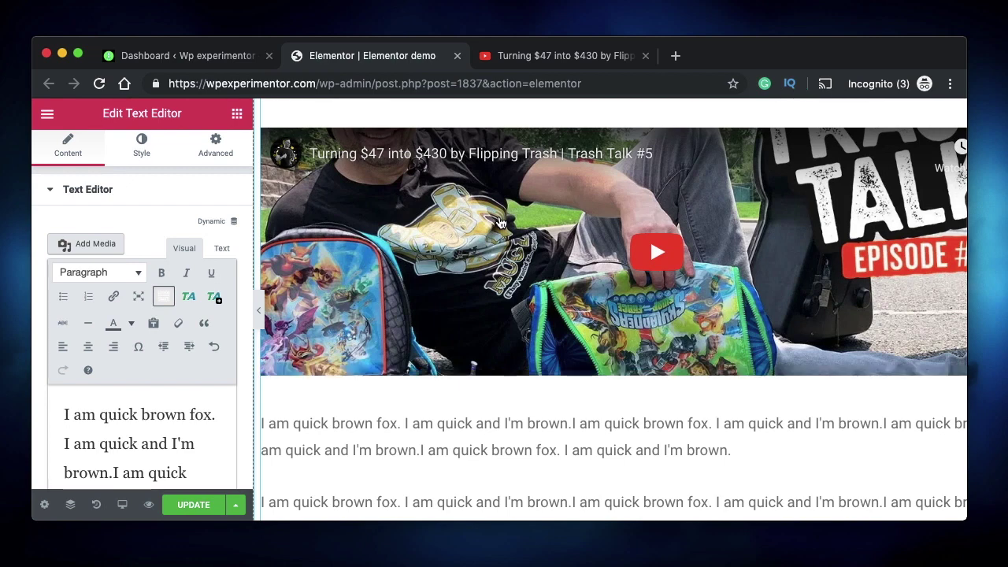
- Search Google for "slideshare" in a new browser tab and open the SlideShare website
left_click(676, 56)
type("slideshare")
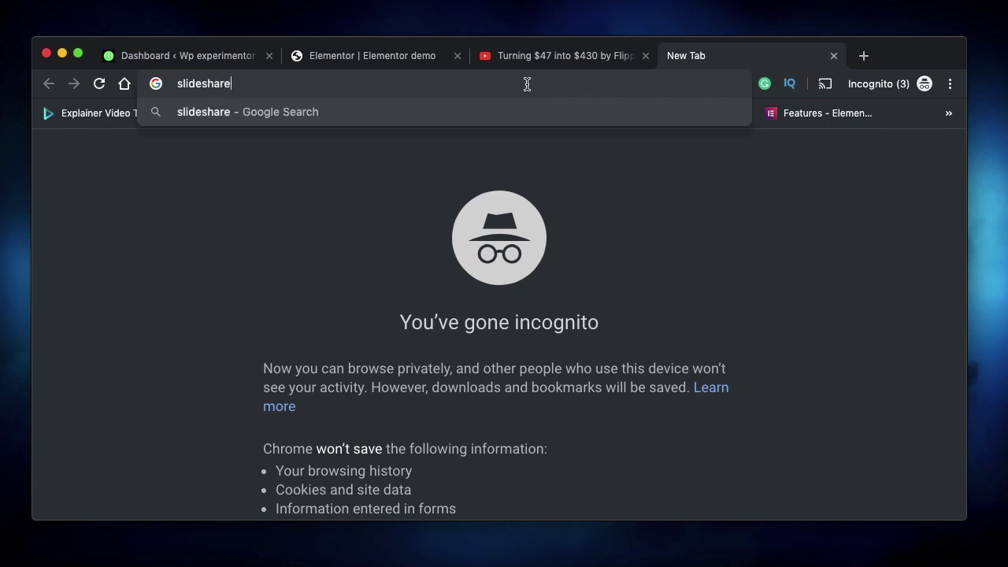
key("Return")
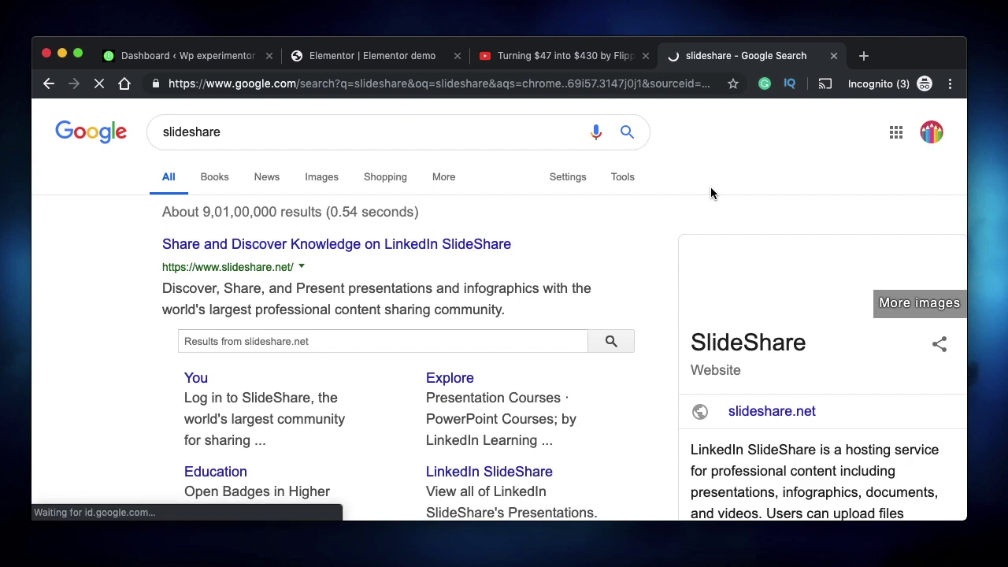
left_click(473, 244)
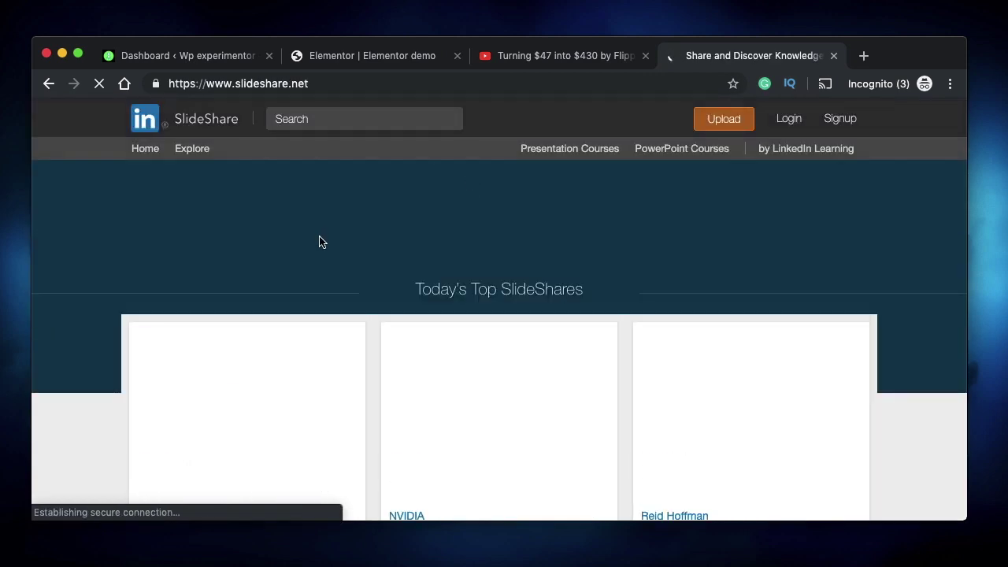
- Open the presenter page behind the featured "AI and Machine Learning Demystified" slideshow and show its embed options
scroll(319, 241, "down", 3)
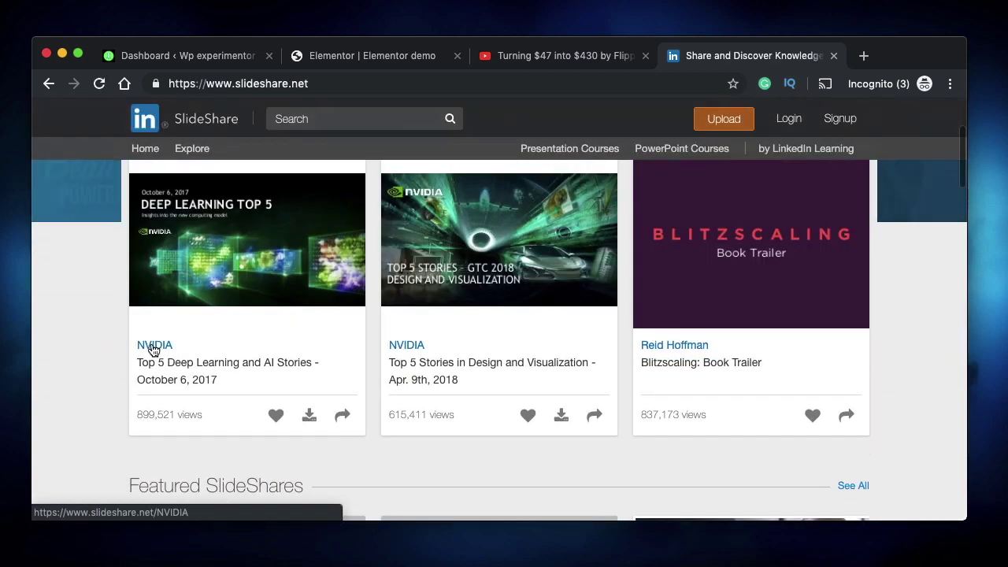
scroll(275, 370, "down", 5)
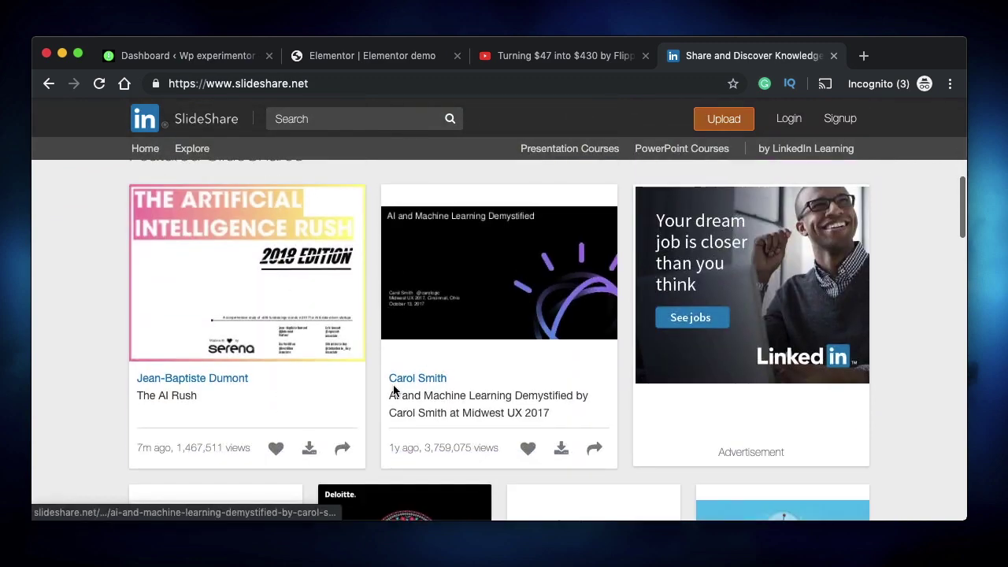
left_click(415, 379)
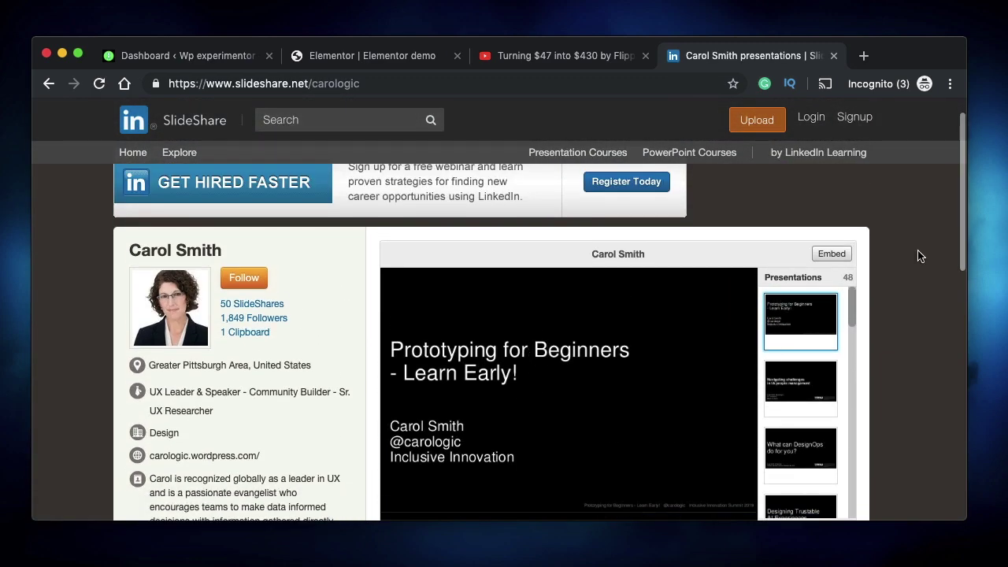
left_click(833, 253)
- Switch to the Elementor editor and paste the clipboard's embed code at the end of the text widget's HTML source
key("super+2")
scroll(163, 296, "up", 2)
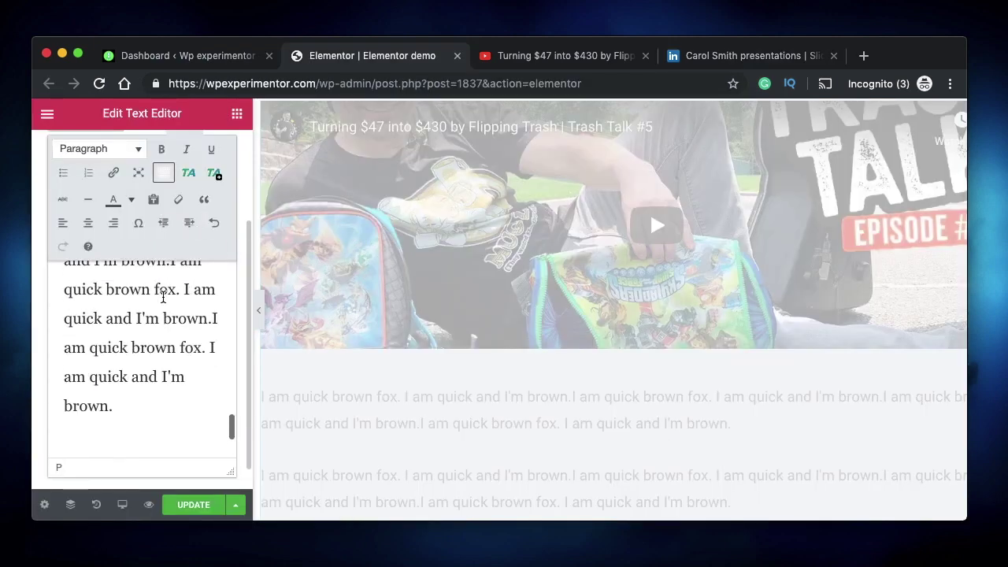
left_click(224, 139)
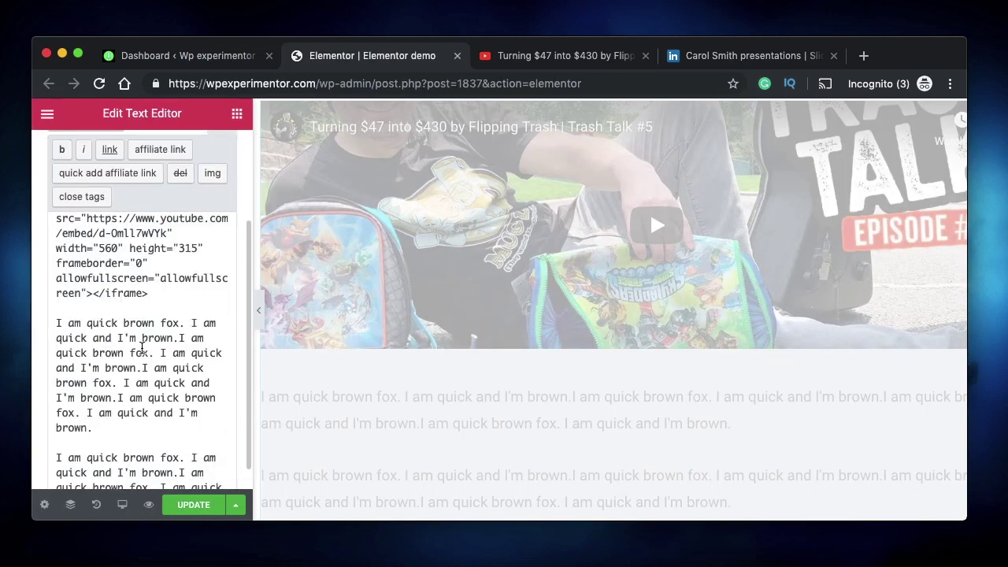
scroll(141, 347, "down", 3)
- Copy the 615×470 SlideShare embed code, replace the YouTube iframe at the end of the widget's HTML with it, and return to visual mode
key("super+4")
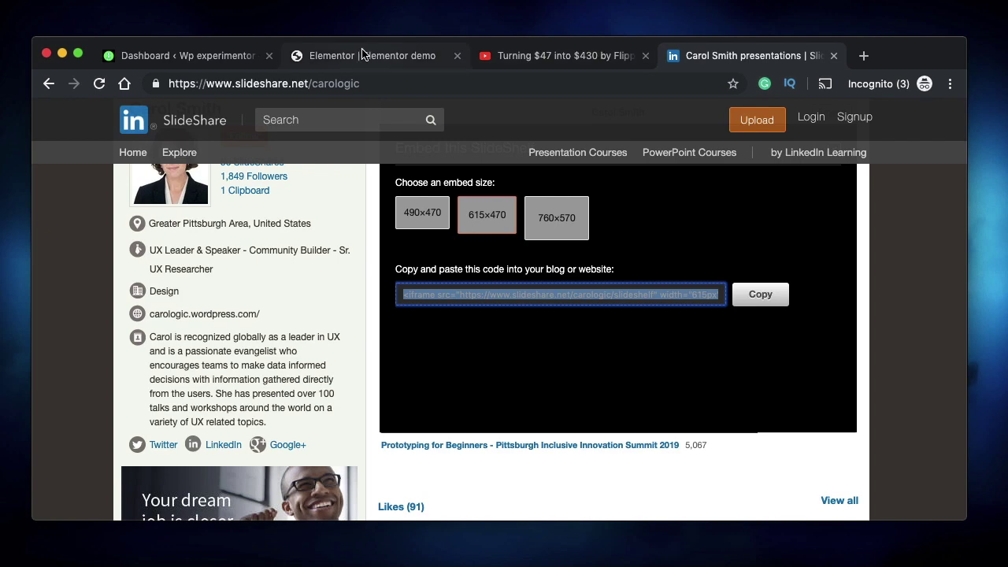
left_click(362, 53)
triple_click(144, 370)
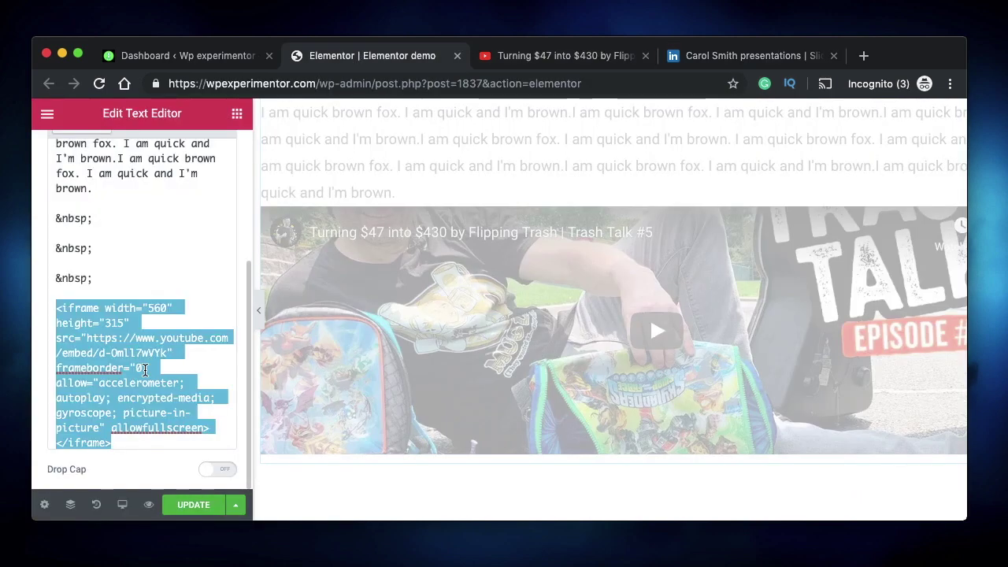
type("<iframe src=\"https://www.slideshare.net/carologic/slideshelf\" width=\"615px\" height=\"470px\" frameborder=\"0\" marginwidth=\"0\" marginheight=\"0\" scrolling=\"no\" style=\"border:none;\" allowfullscreen webkitallowfullscreen mozallowfullscreen></iframe>")
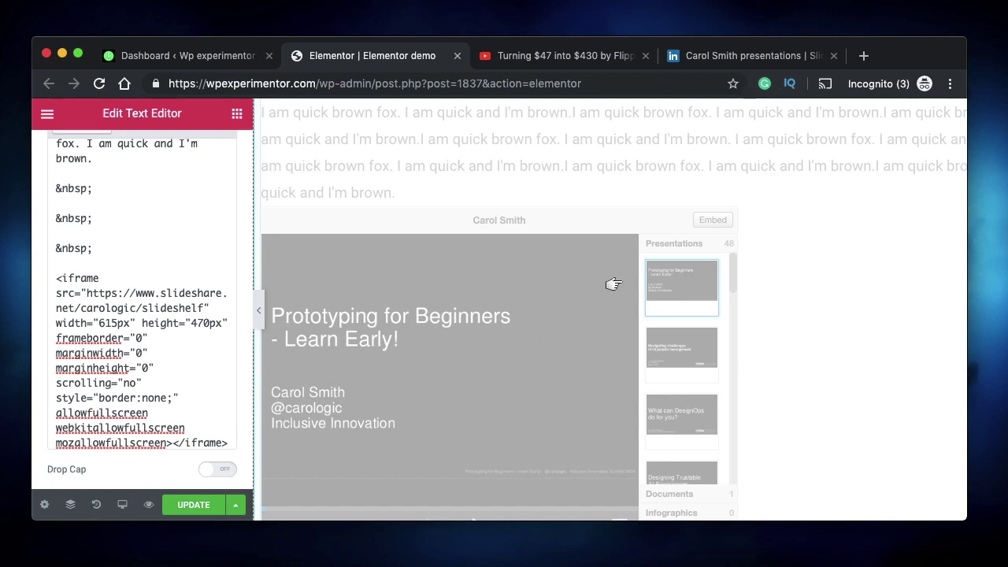
scroll(142, 322, "up", 3)
key("super+z")
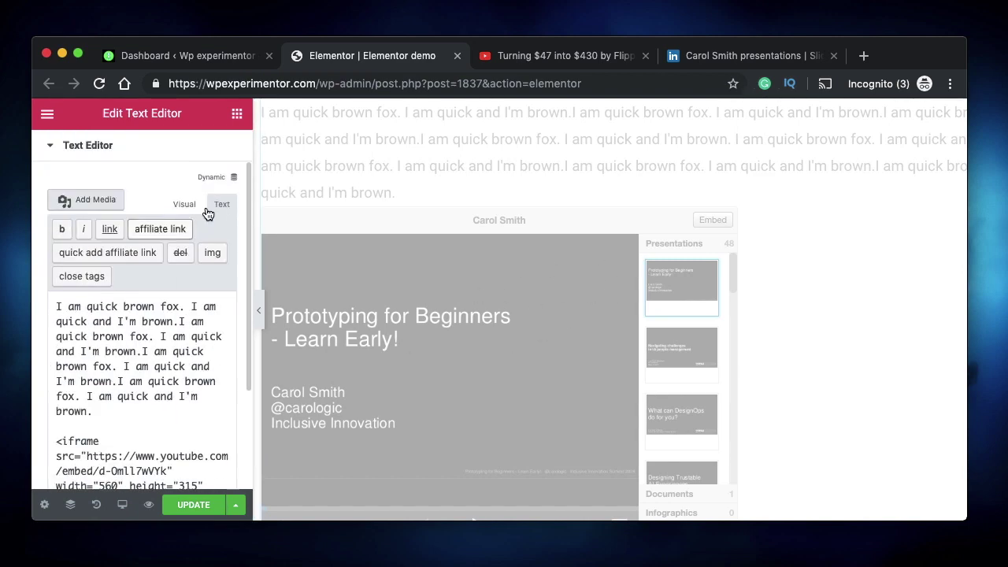
left_click(186, 205)
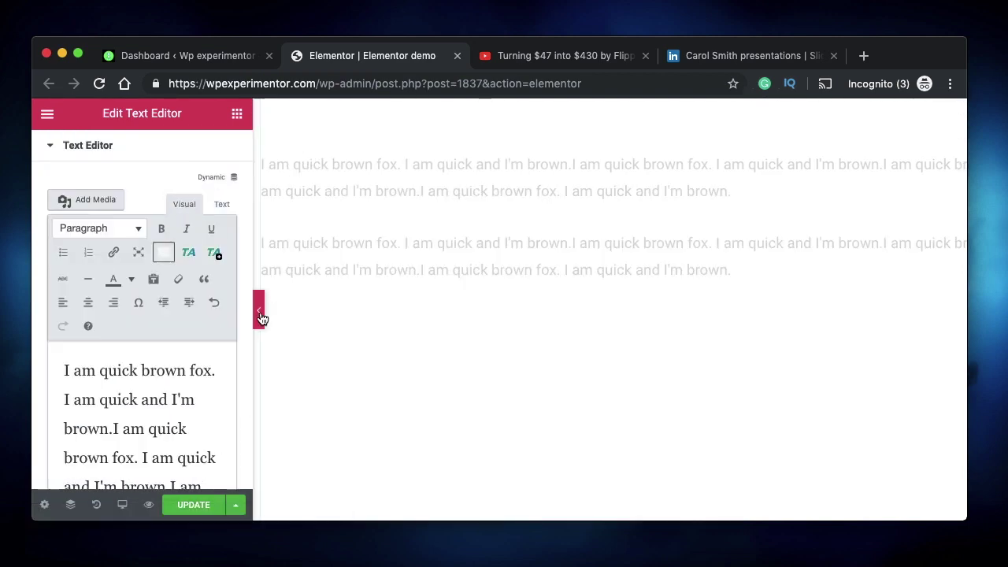
- Hide the editing panel and page through the embedded SlideShare presentation up to slide 7
left_click(260, 315)
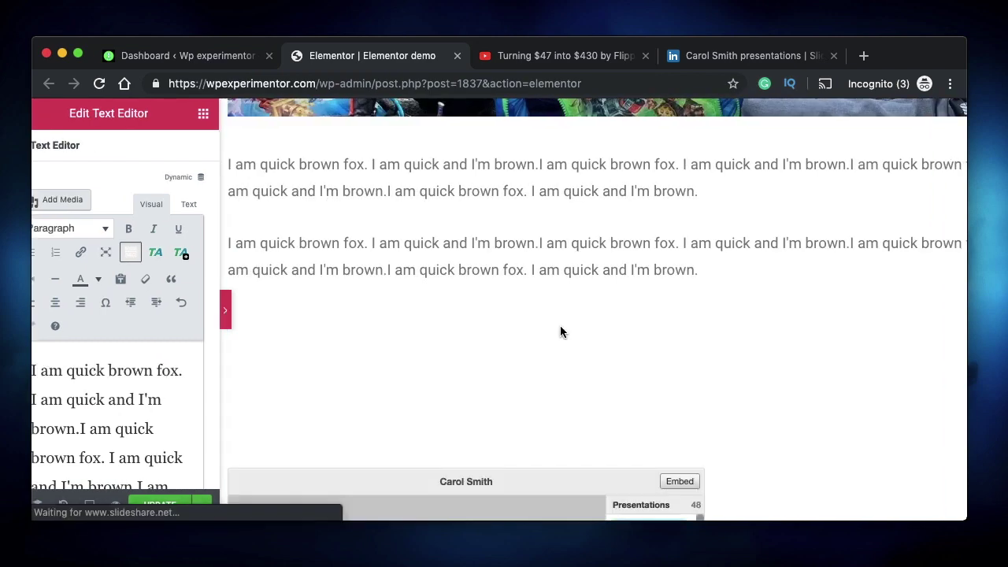
scroll(364, 342, "down", 5)
scroll(365, 343, "up", 1)
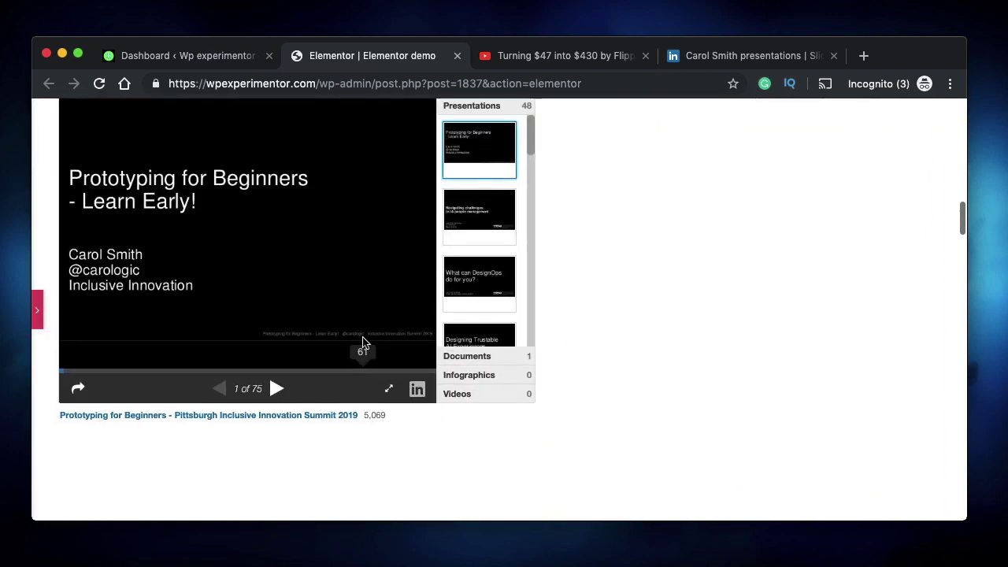
left_click(276, 388)
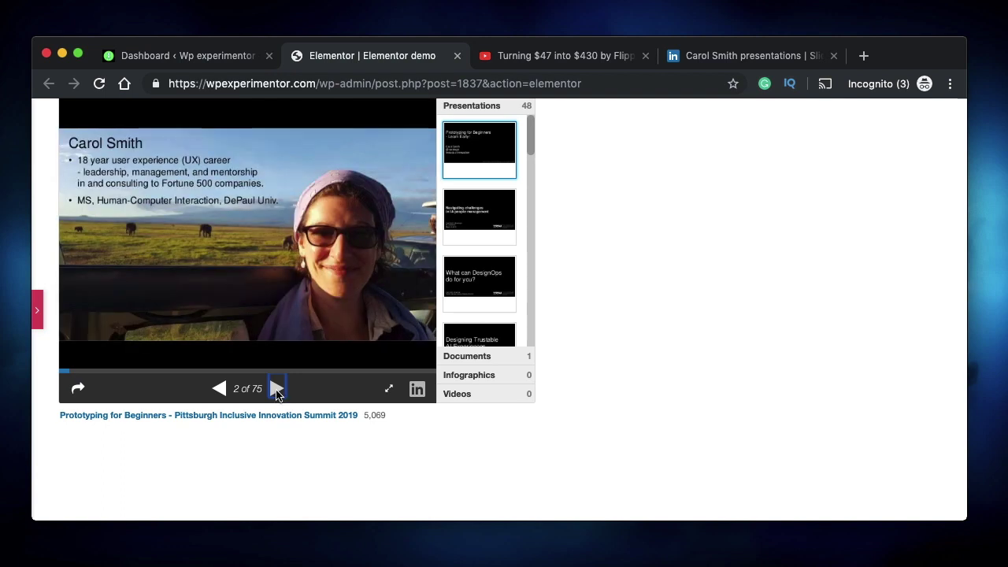
left_click(277, 387)
left_click(277, 389)
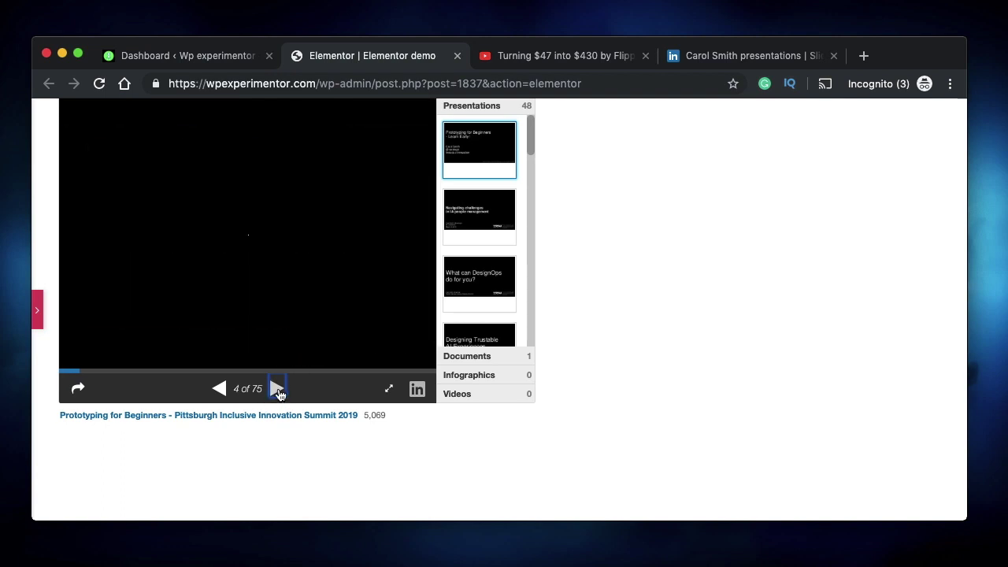
left_click(277, 389)
left_click(277, 389)
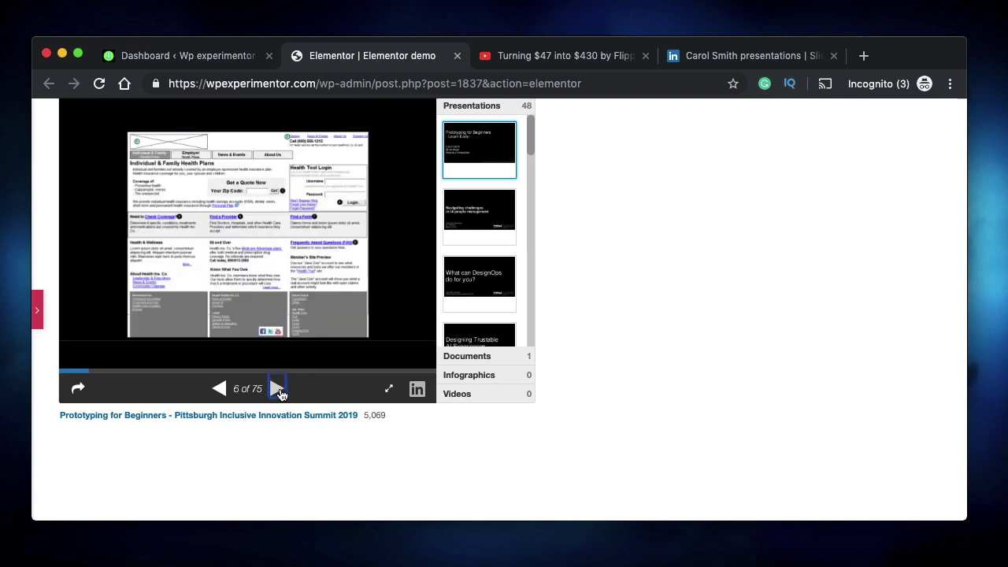
left_click(278, 388)
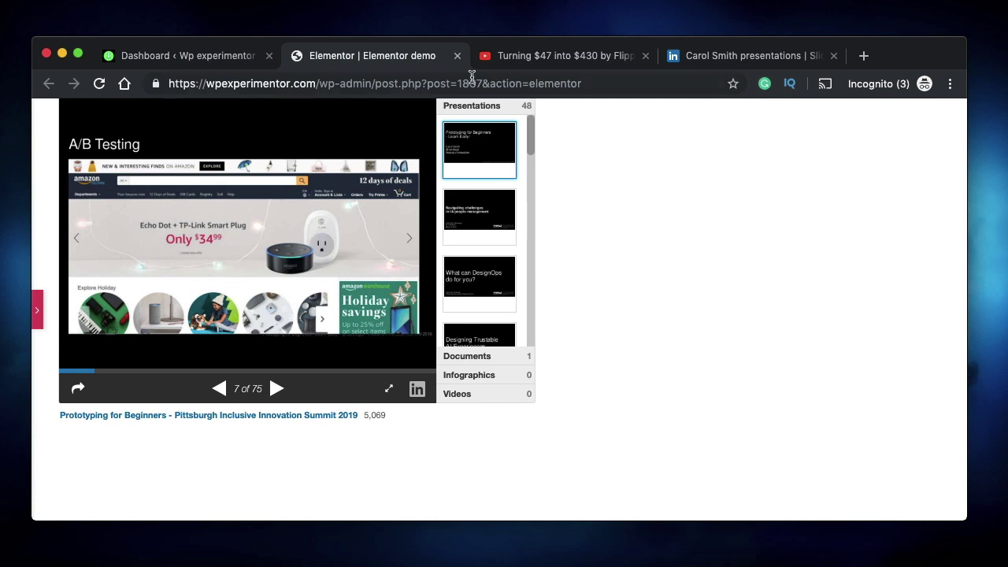
- Show the editing panel again and review the embedded video within the widget's text content
left_click(41, 307)
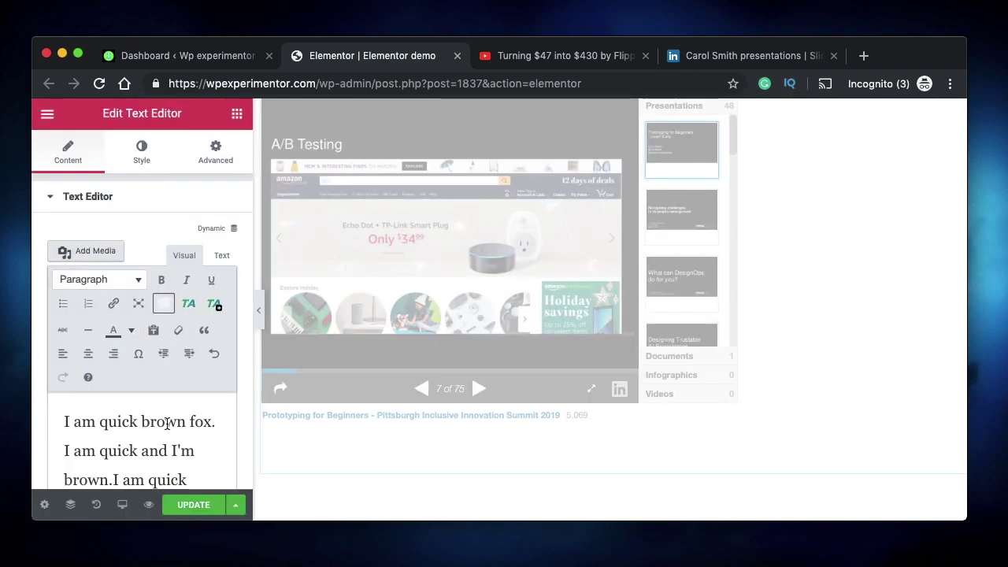
key("ctrl+a")
key("ctrl+v")
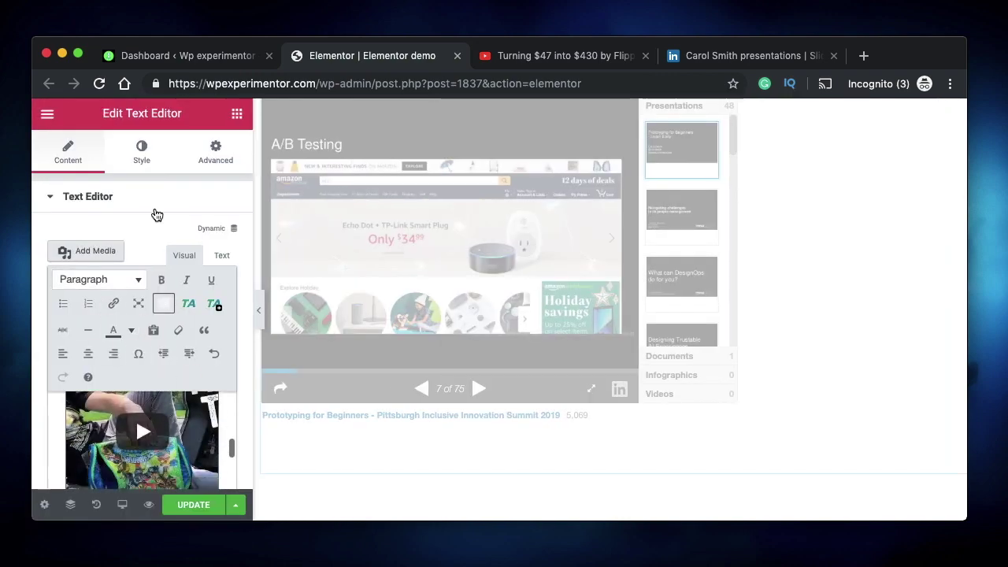
- Undo the embed, replace the middle paragraph with the shortcode [elementor-template id="2141"], and update the page
scroll(158, 214, "down", 2)
scroll(157, 214, "down", 2)
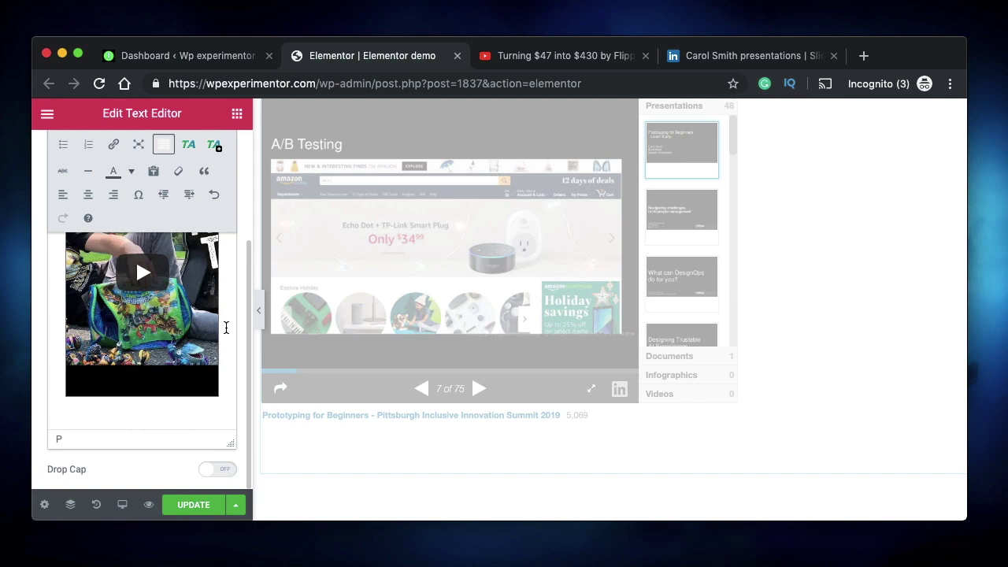
key("ctrl+z")
scroll(225, 326, "up", 2)
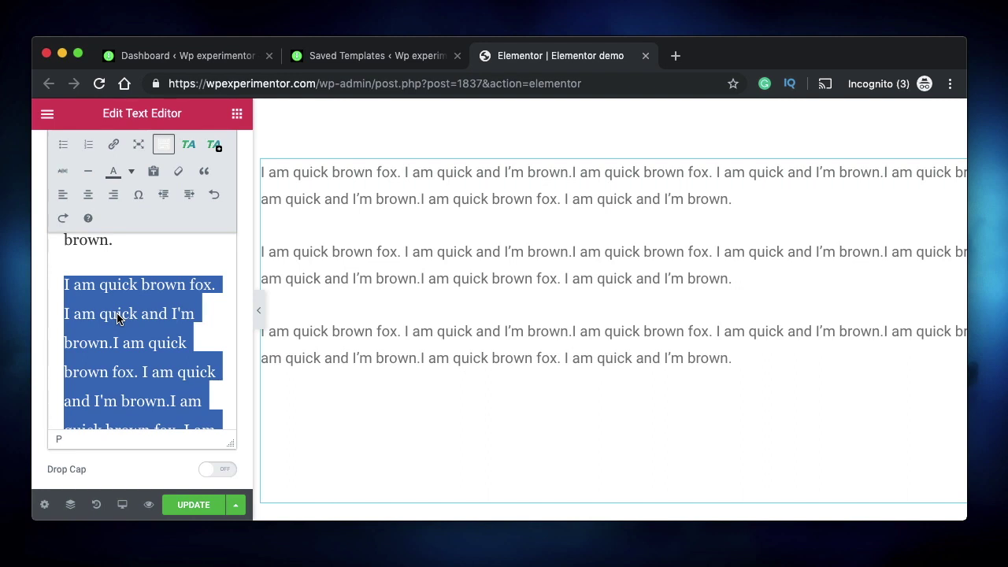
type("[elementor-template id=\"2141\"]")
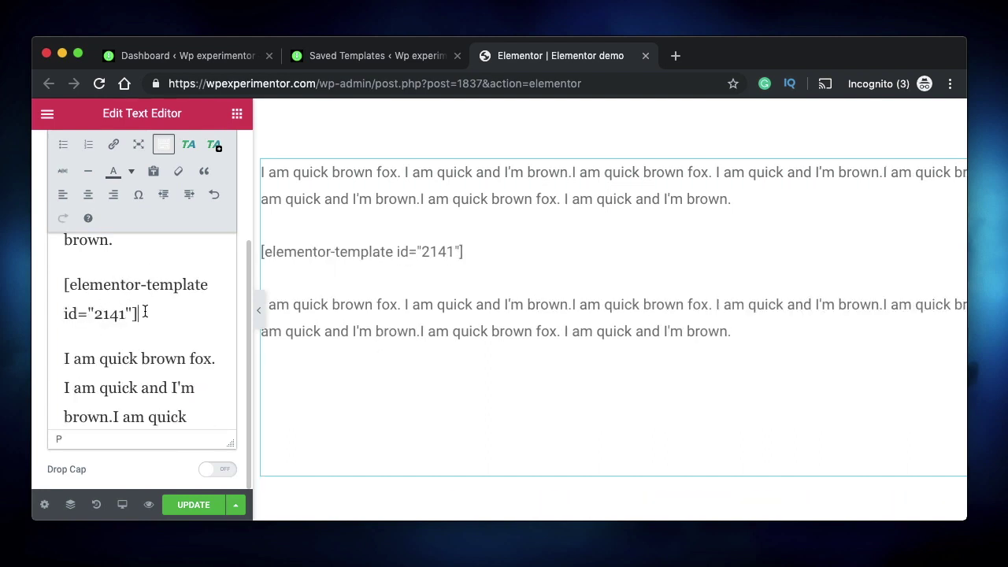
left_click(195, 504)
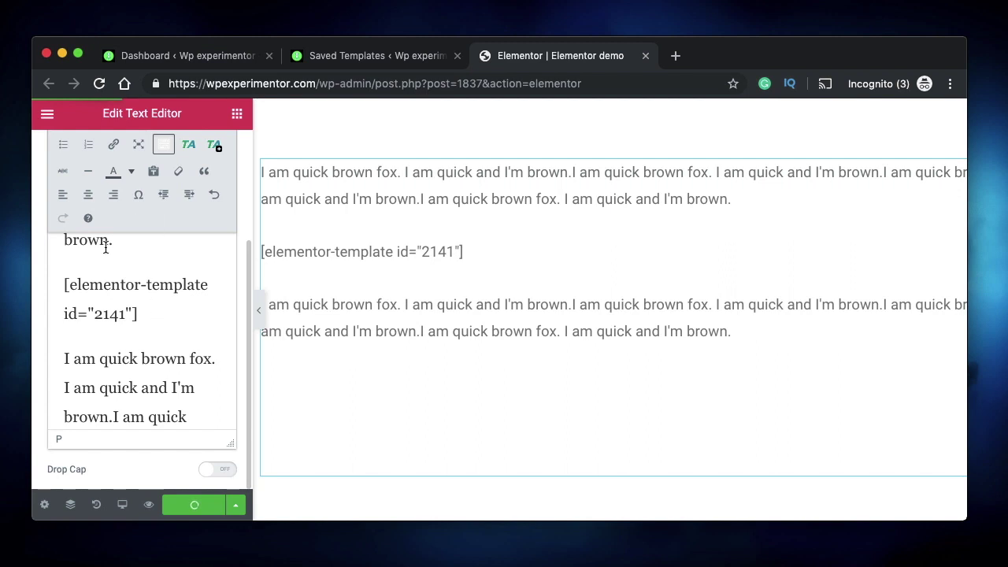
- Compare the shortcode in the widget with the Recipe > Home 1 shortcode in Saved Templates
left_click(370, 55)
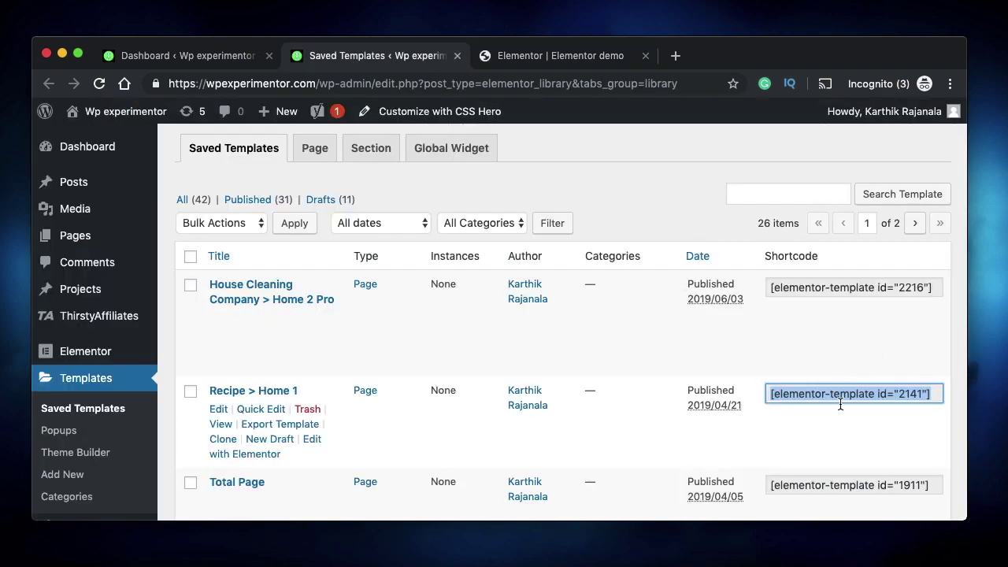
left_click(552, 55)
triple_click(135, 306)
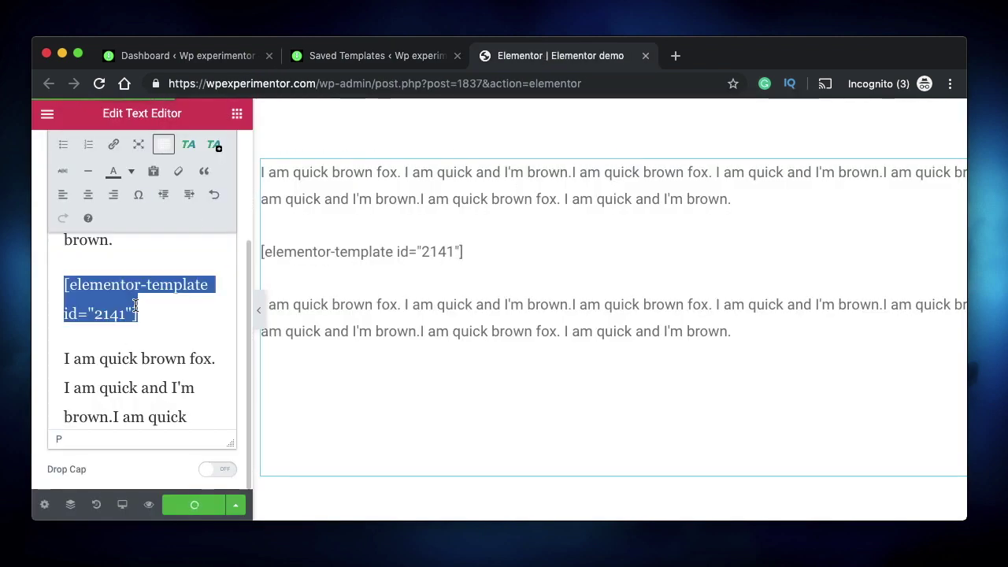
scroll(143, 309, "up", 5)
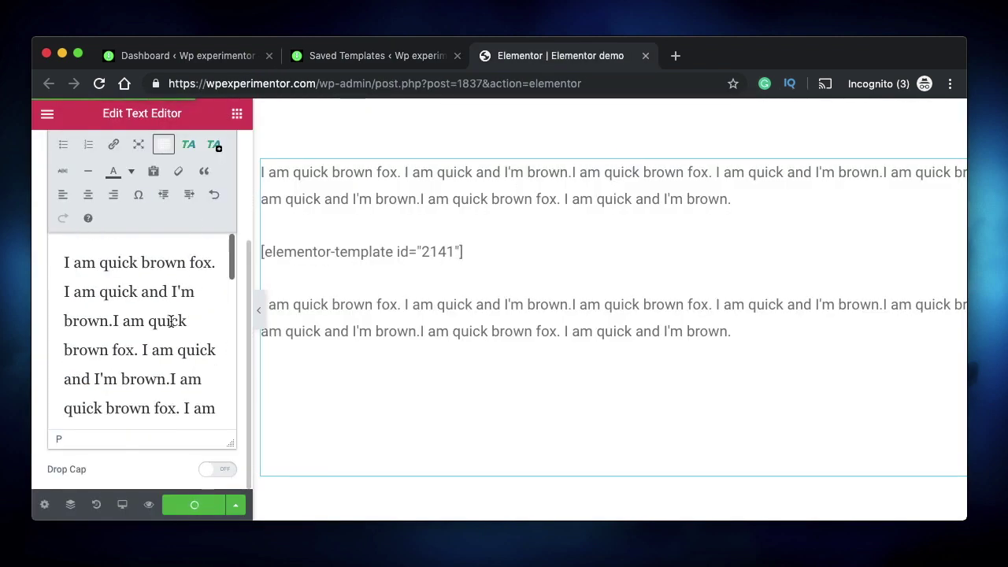
scroll(170, 322, "down", 4)
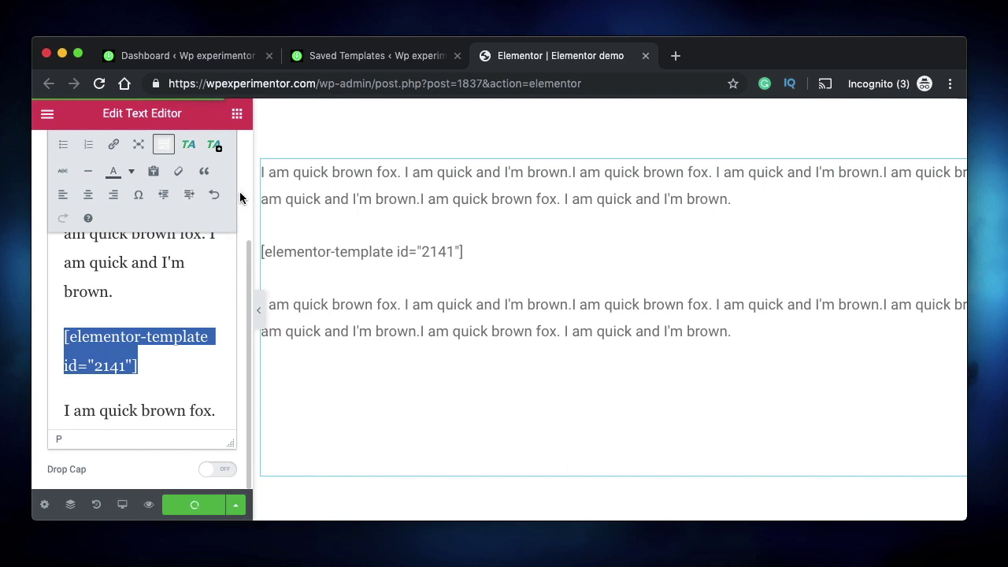
- Check the widget's content in HTML source mode, return to visual mode, and review the shortcode between the paragraphs
scroll(240, 192, "up", 5)
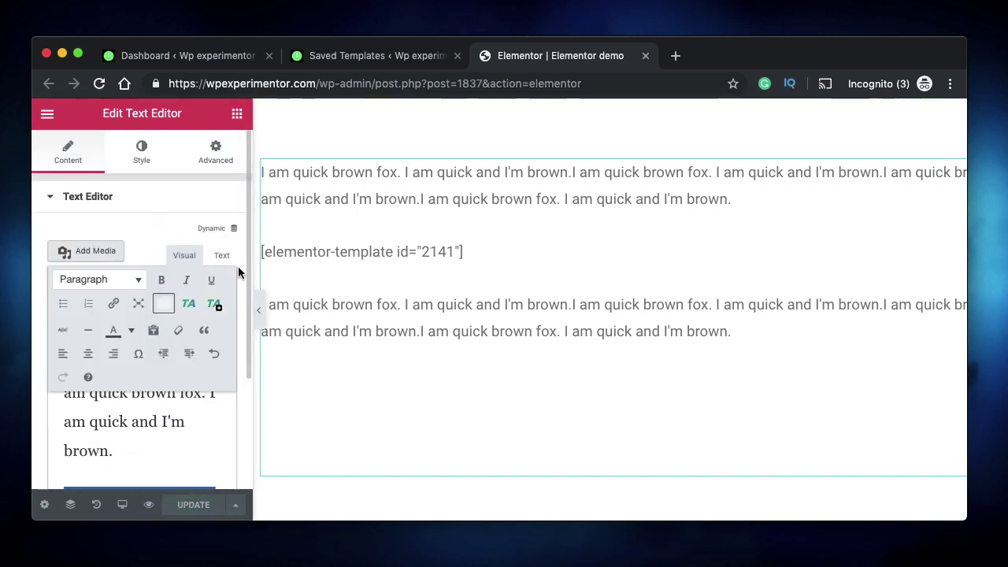
left_click(223, 257)
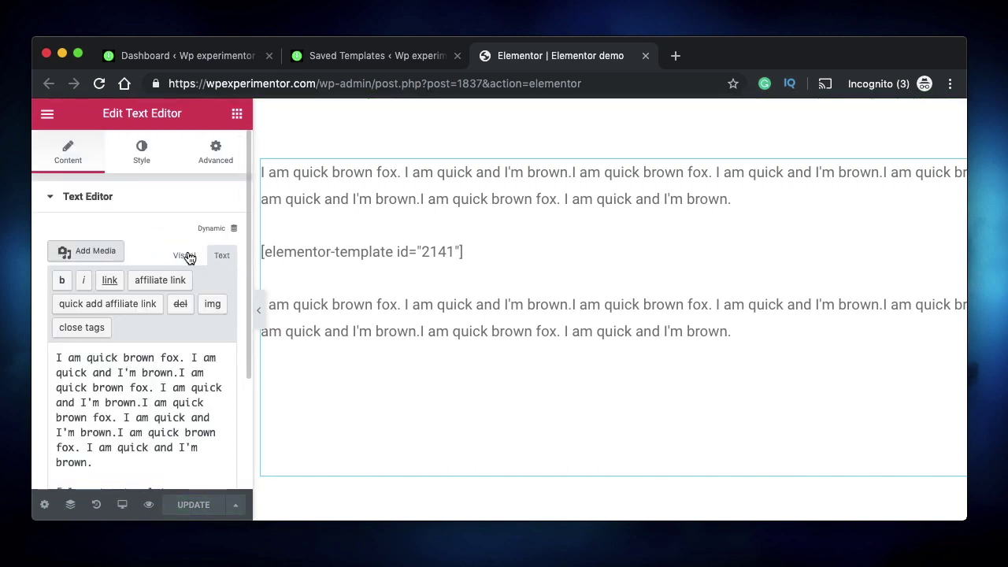
left_click(184, 256)
scroll(171, 209, "down", 4)
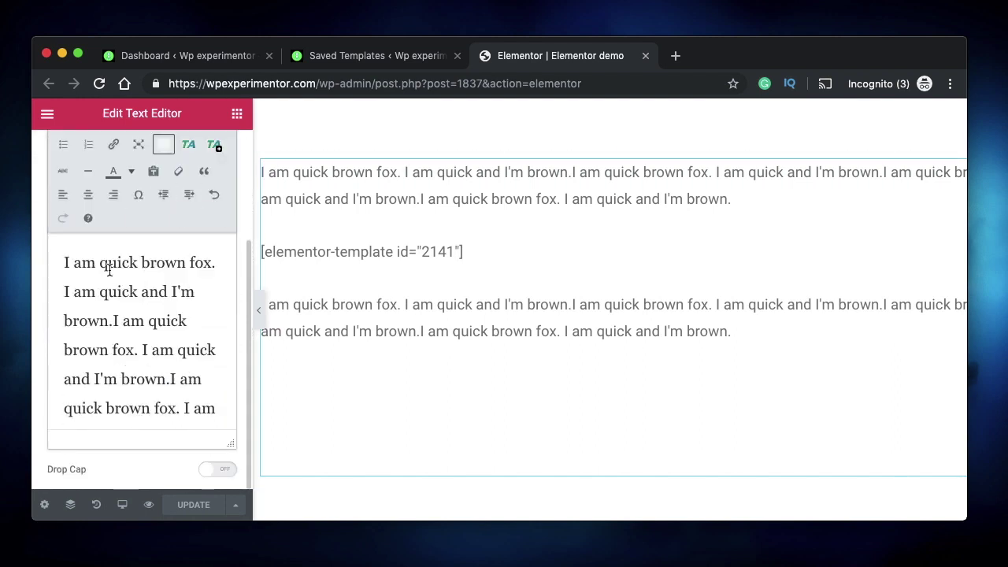
scroll(155, 336, "down", 4)
scroll(156, 337, "down", 3)
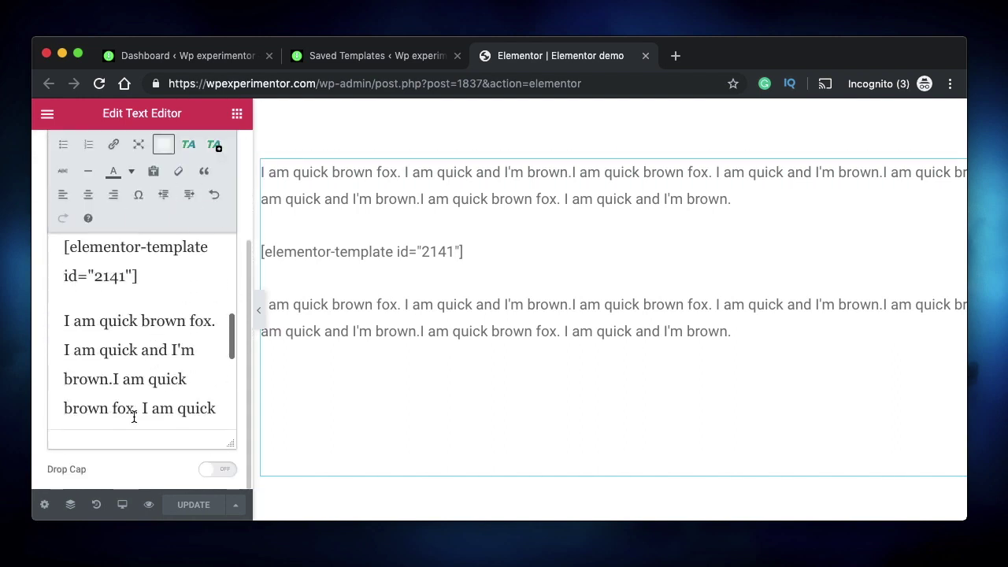
- Open the page preview and examine the recipe template embedded between the text paragraphs
left_click(149, 507)
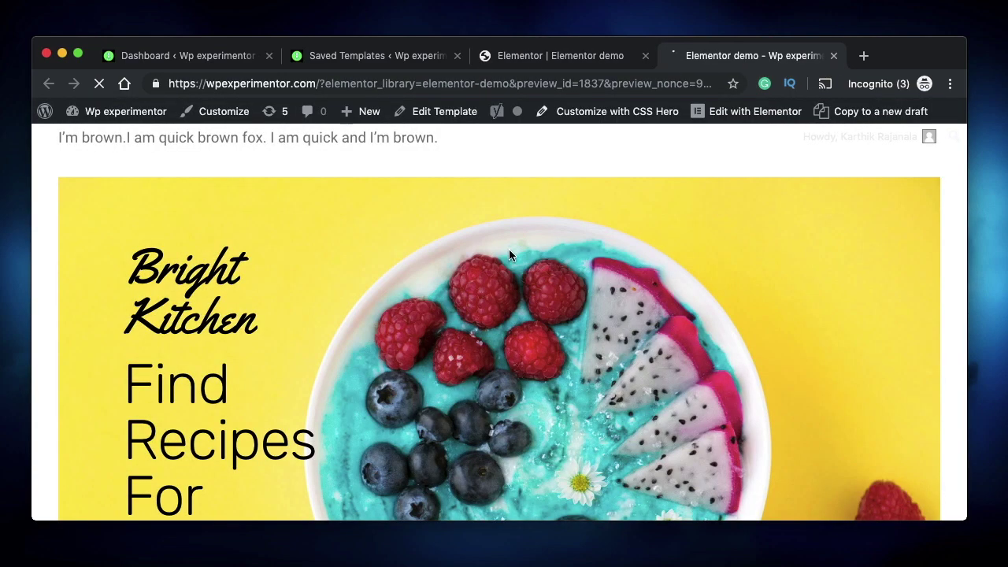
scroll(489, 299, "down", 15)
scroll(490, 299, "down", 15)
scroll(490, 299, "down", 10)
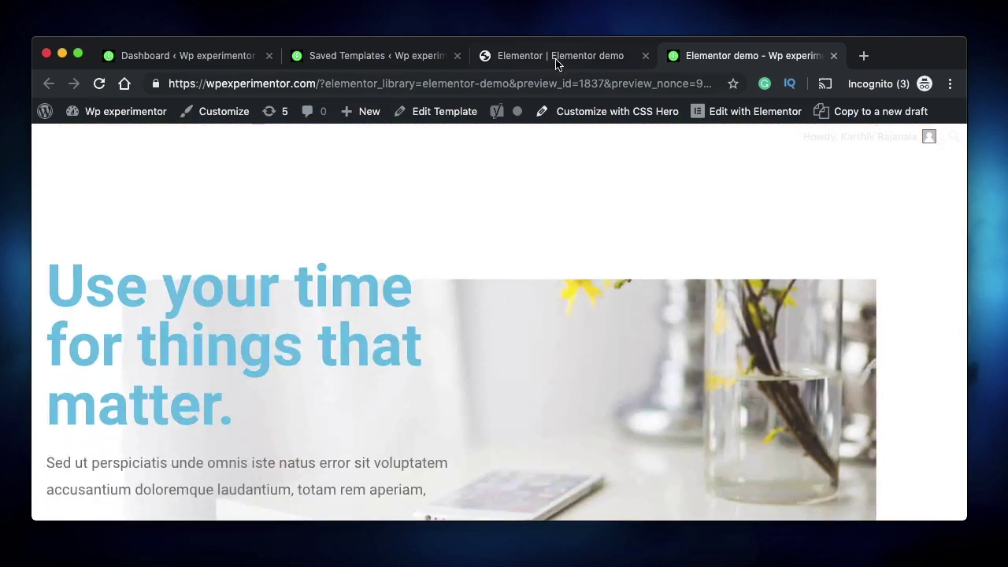
- Highlight the template shortcode in the Elementor editor and review its matching recipe section in the page preview
left_click(559, 56)
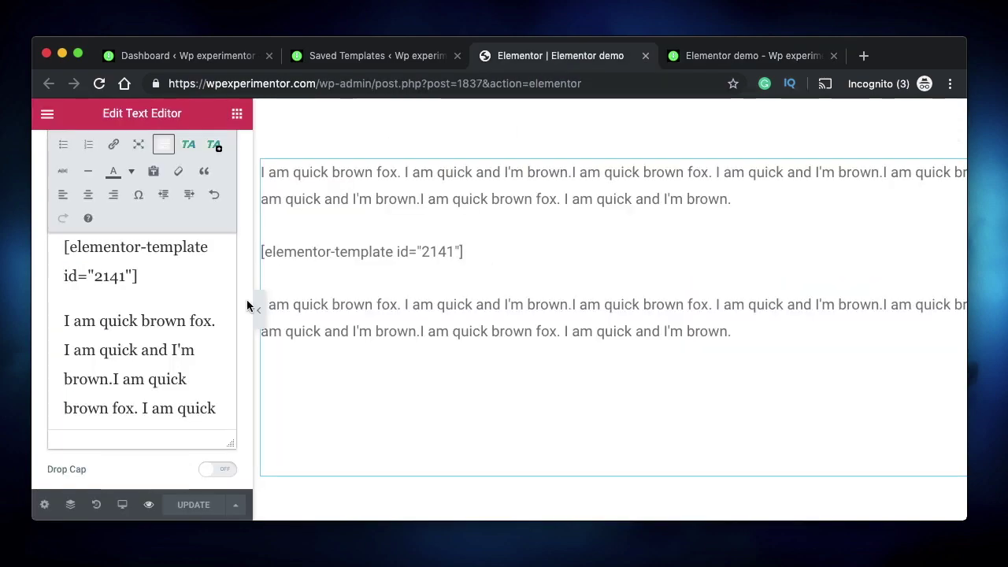
triple_click(123, 269)
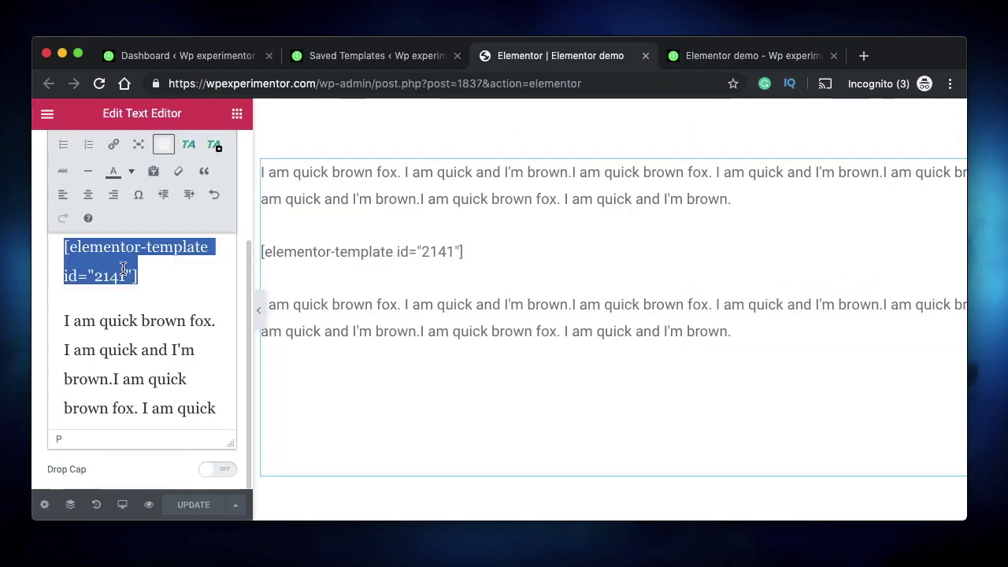
left_click(712, 52)
scroll(536, 241, "up", 15)
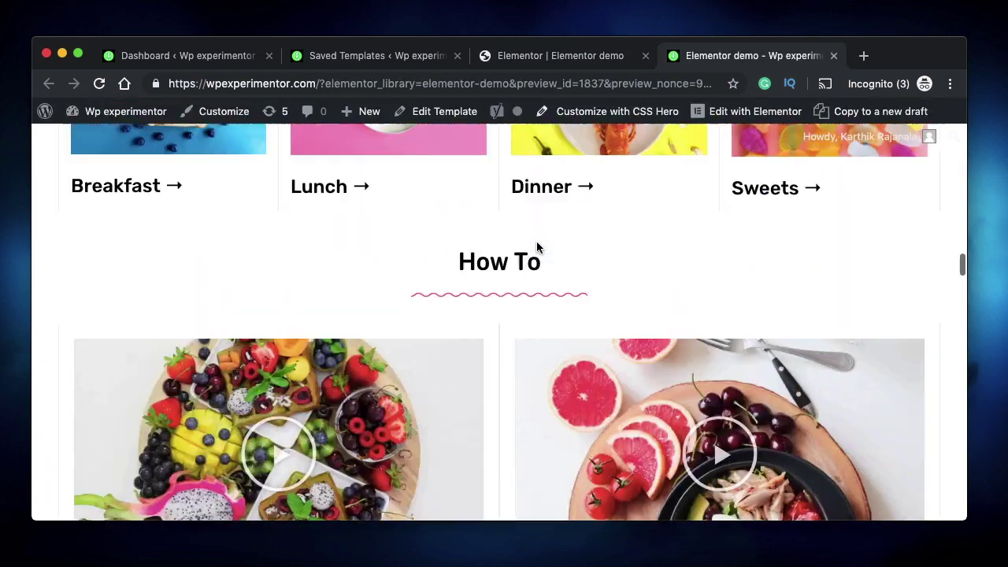
scroll(530, 307, "up", 15)
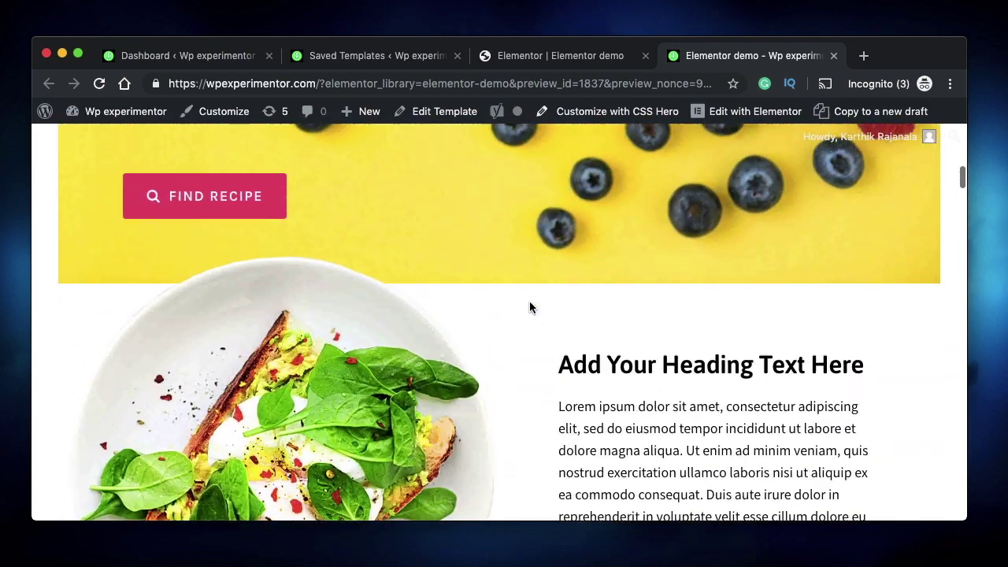
scroll(530, 300, "up", 1)
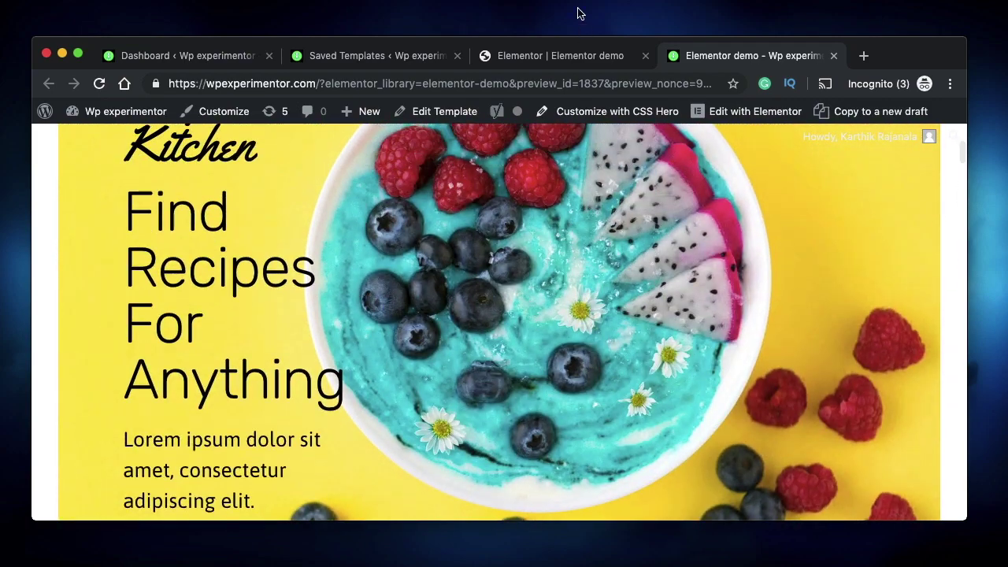
- Return to the Elementor editor and try numbered and bulleted list formatting on all the widget's text, removing each
left_click(561, 55)
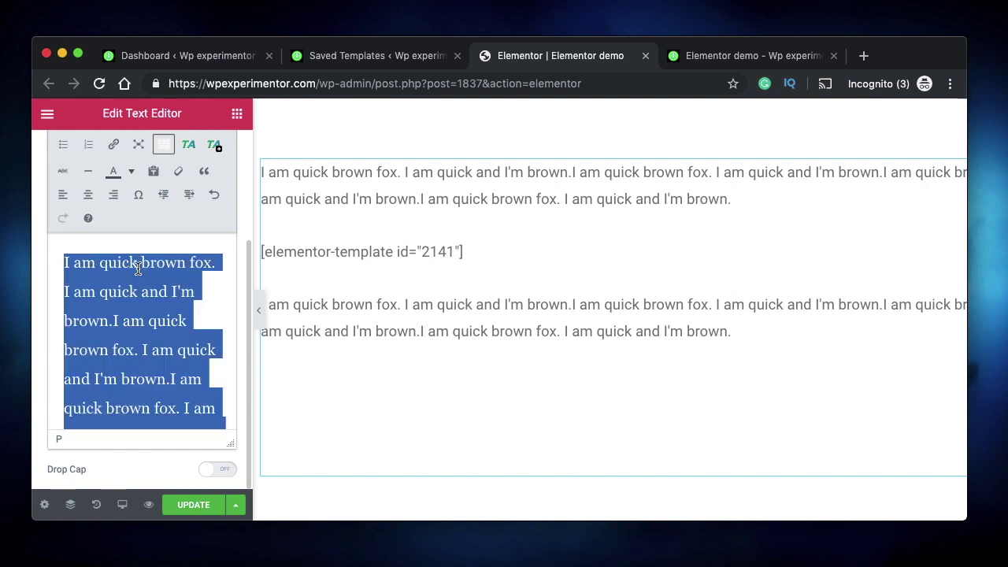
left_click(90, 144)
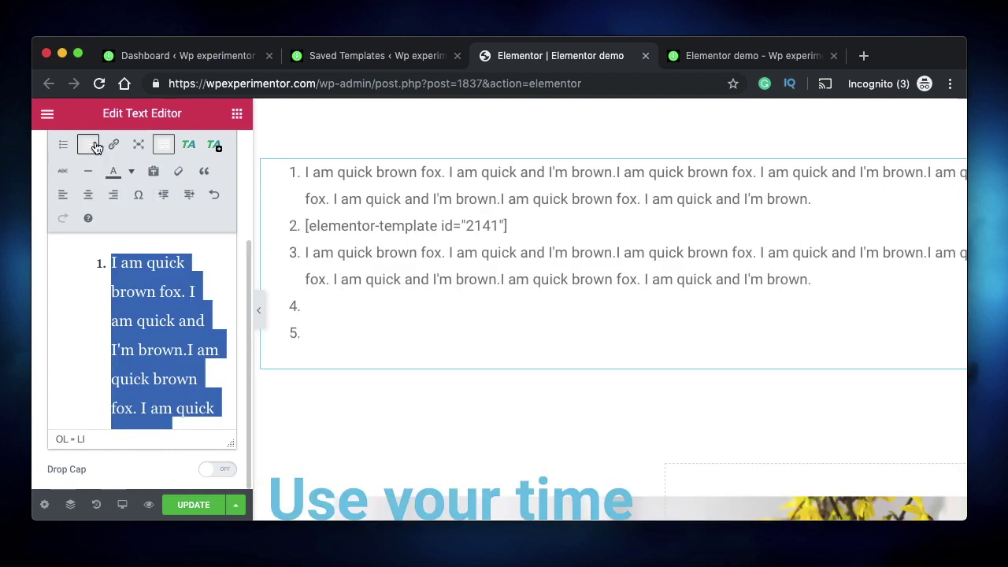
left_click(90, 150)
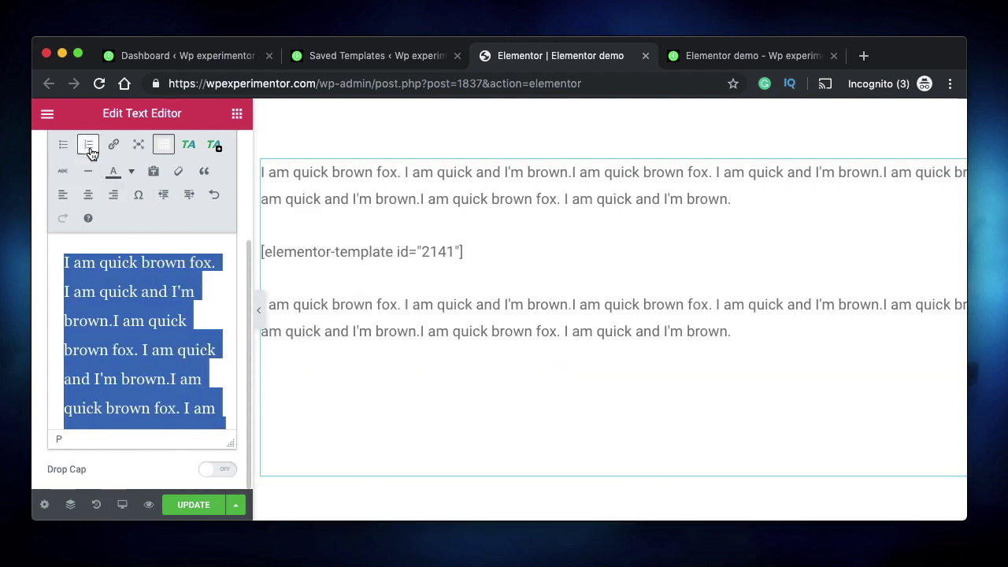
left_click(63, 147)
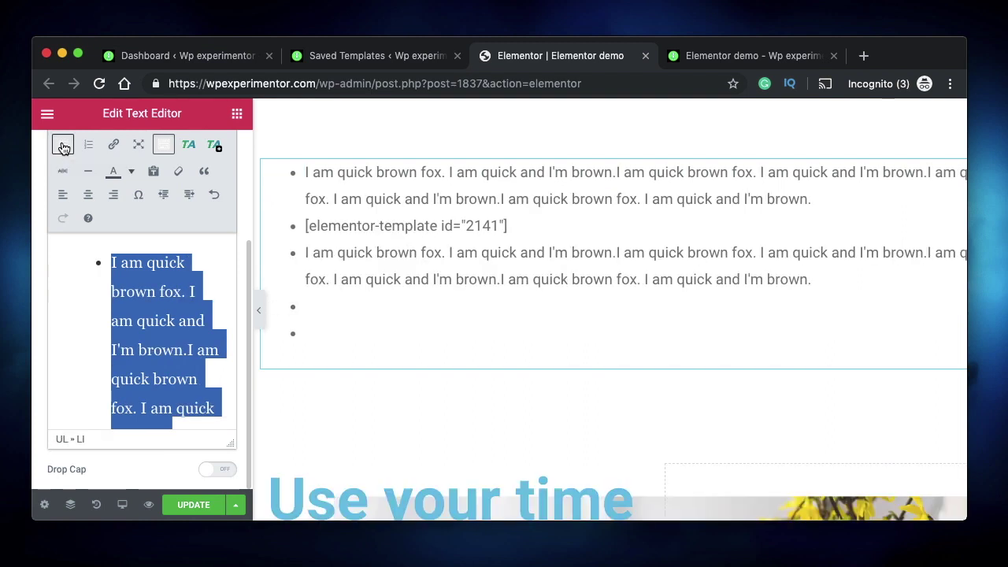
left_click(64, 147)
- Color the text from "quick and I'm brown." through "brown fox. I" in the first paragraph blue
double_click(153, 291)
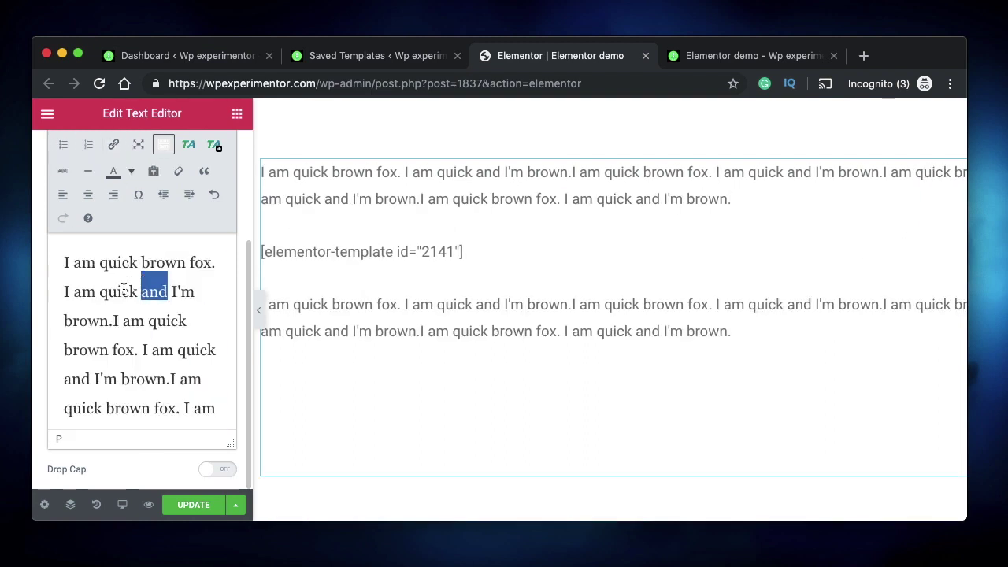
double_click(124, 291)
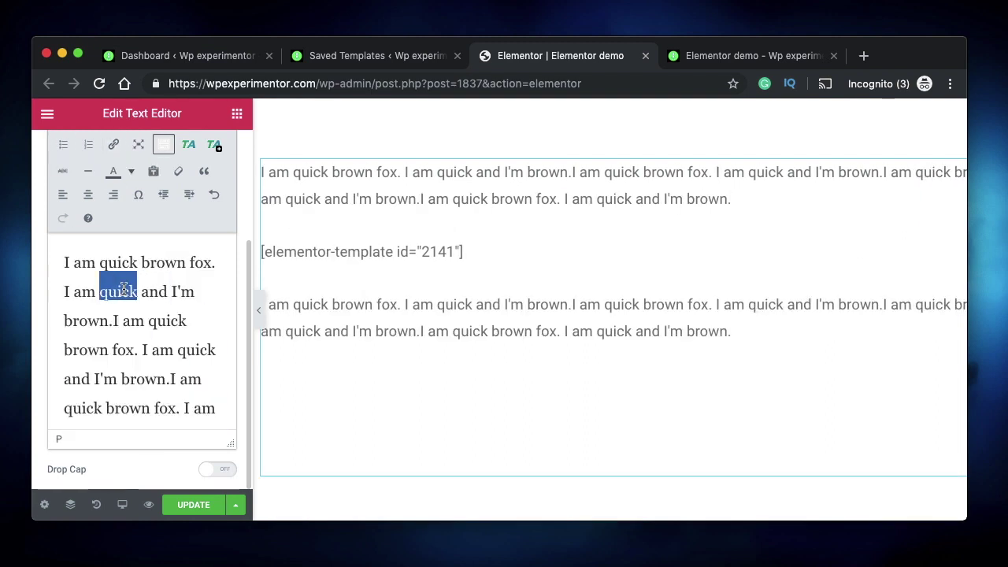
left_click(131, 171)
left_click(131, 303)
left_click(144, 300)
left_click_drag(100, 292, 151, 349)
left_click(133, 171)
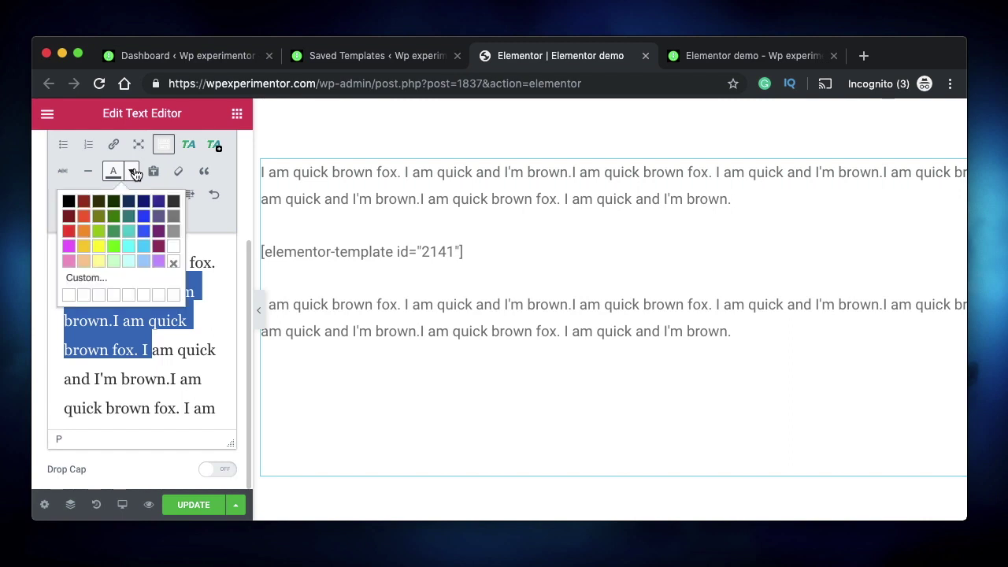
left_click(144, 223)
left_click(178, 350)
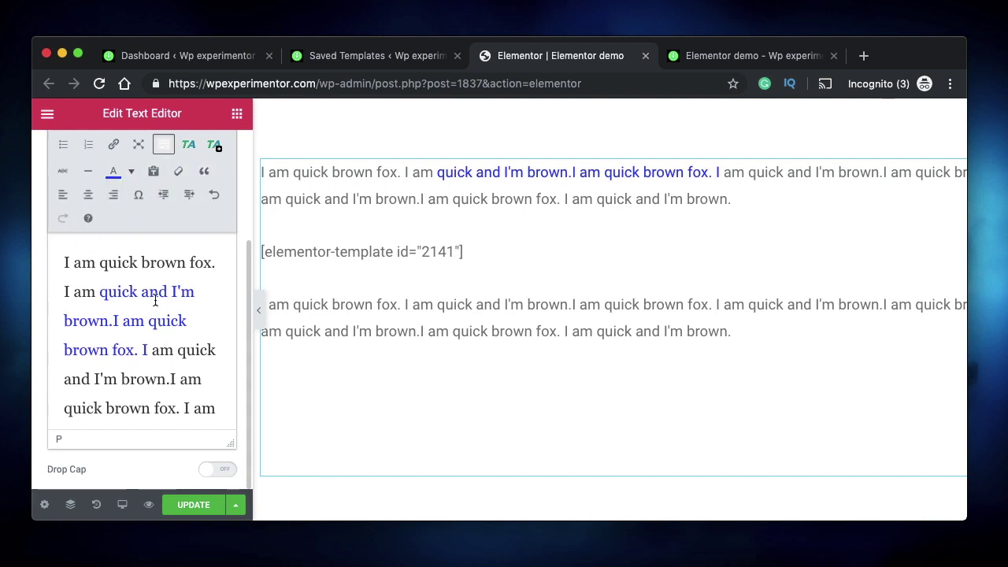
- Try inserting a horizontal line after "brown fox. I" in the first paragraph and remove it
left_click(148, 350)
left_click(88, 171)
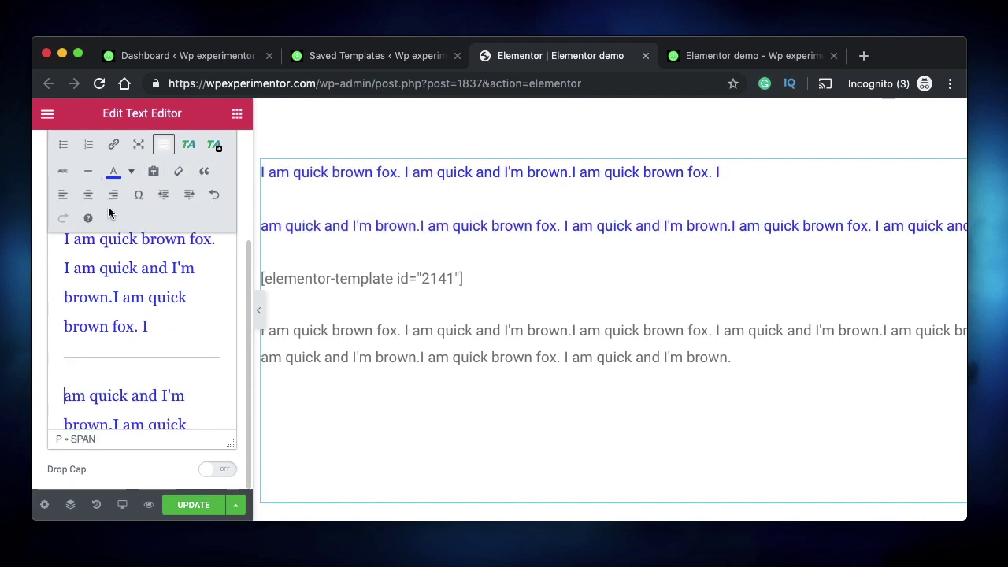
key("BackSpace")
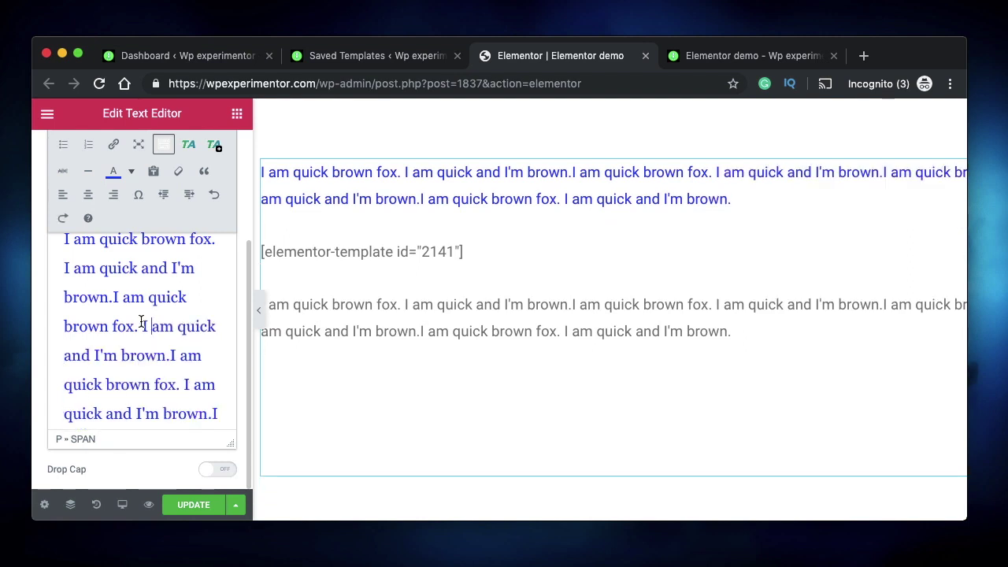
- Examine the image placed between the two paragraphs in both the widget's content and the page canvas
scroll(142, 322, "down", 1)
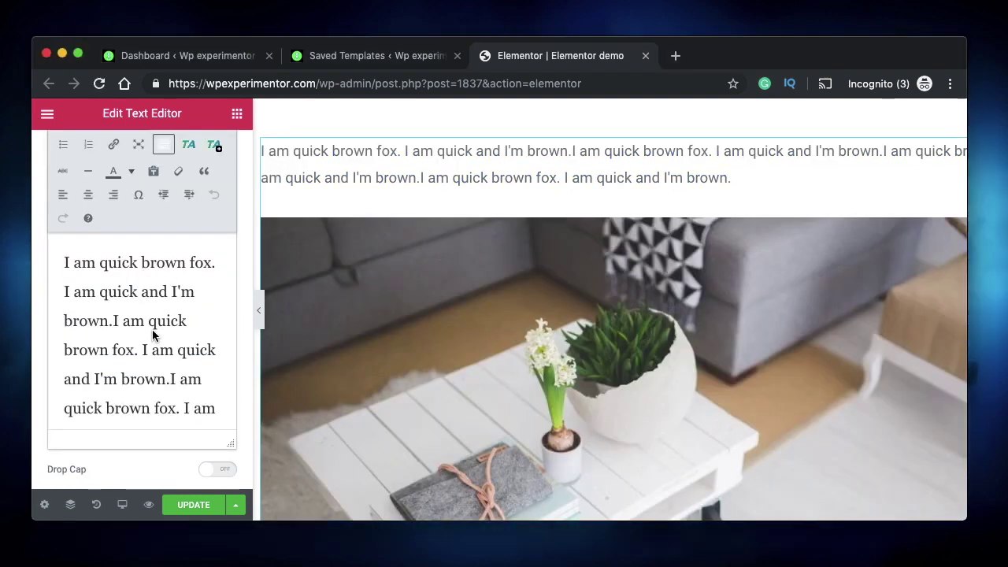
scroll(149, 344, "down", 3)
scroll(153, 334, "up", 3)
key("ctrl+a")
key("ctrl+v")
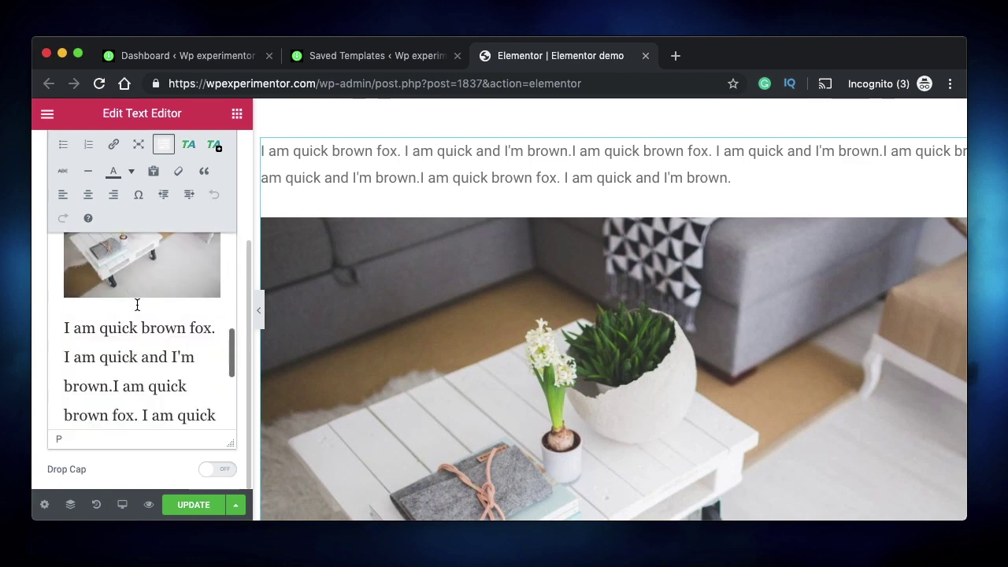
scroll(147, 278, "down", 2)
triple_click(132, 298)
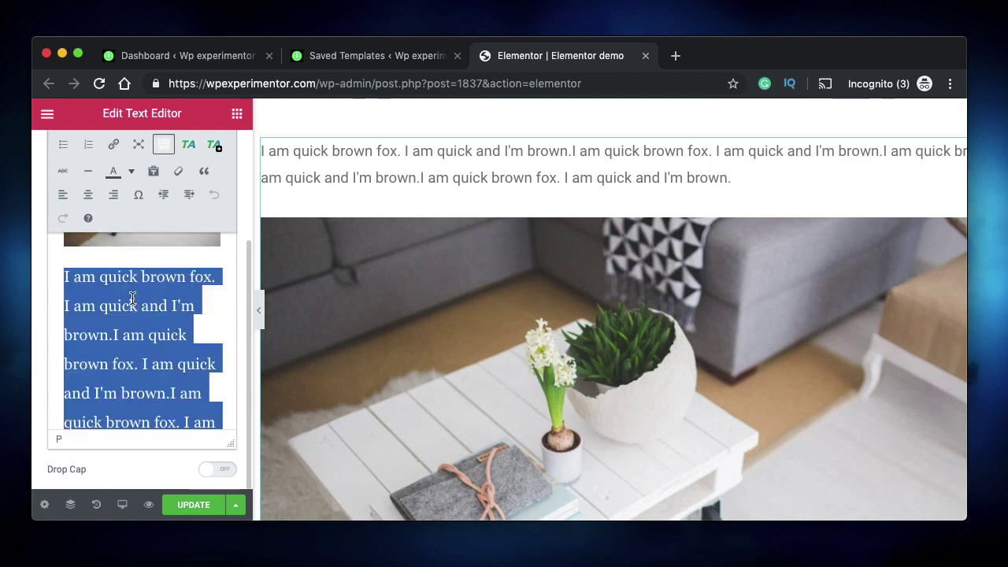
scroll(423, 328, "down", 5)
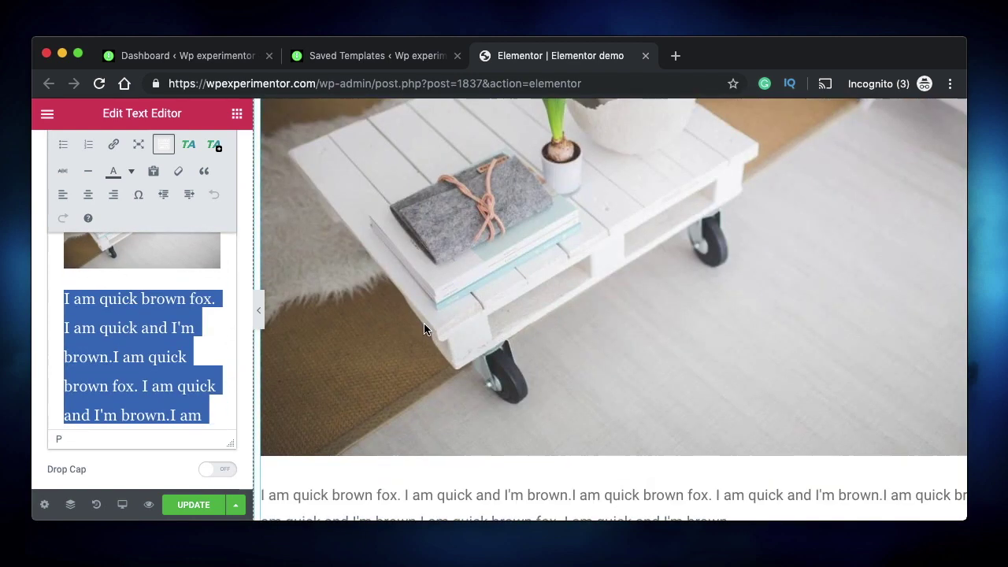
scroll(424, 329, "up", 2)
scroll(138, 335, "up", 3)
- Open the inline image's details, check its display size options, and close them without changes
left_click(136, 323)
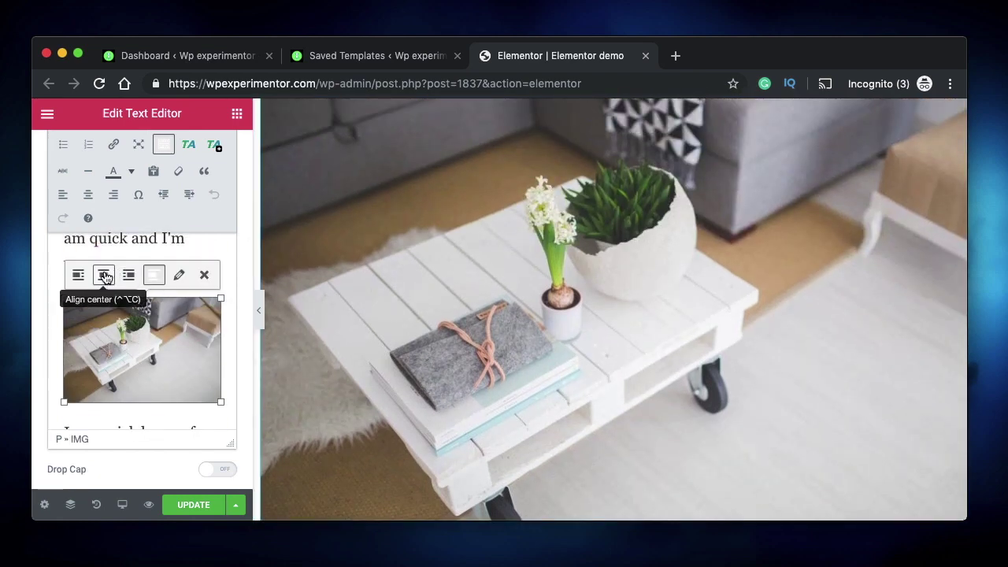
left_click(178, 274)
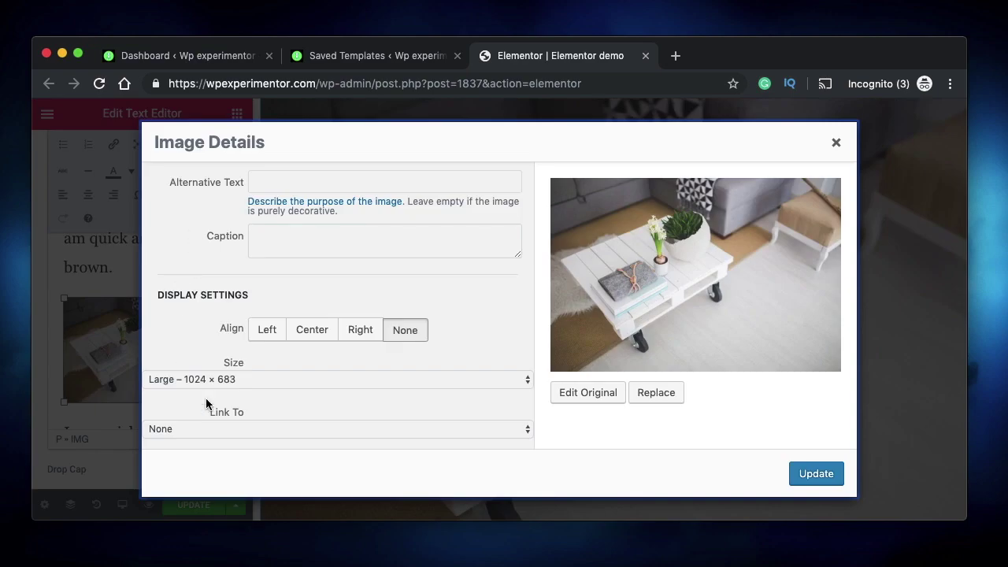
left_click(264, 385)
left_click(266, 383)
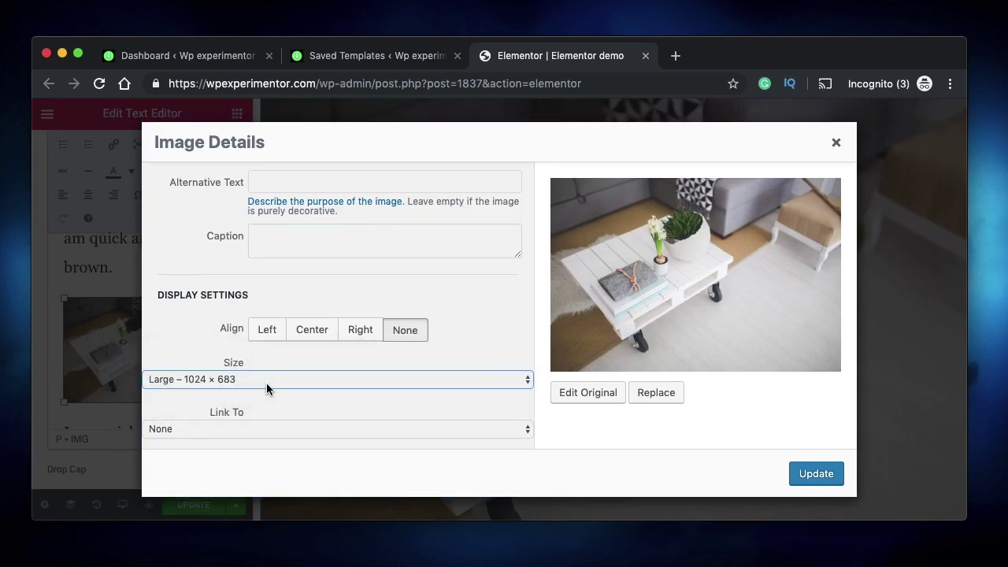
left_click(827, 150)
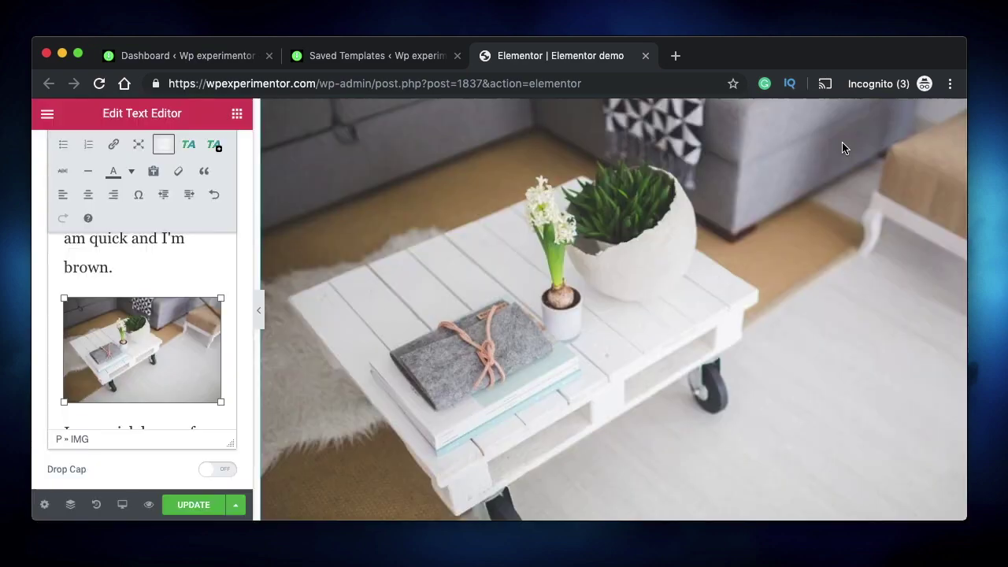
- Compare the first paragraph and the image beneath it in the widget's content with their rendering on the page
left_click(166, 269)
key("super+v")
key("super+v")
key("super+v")
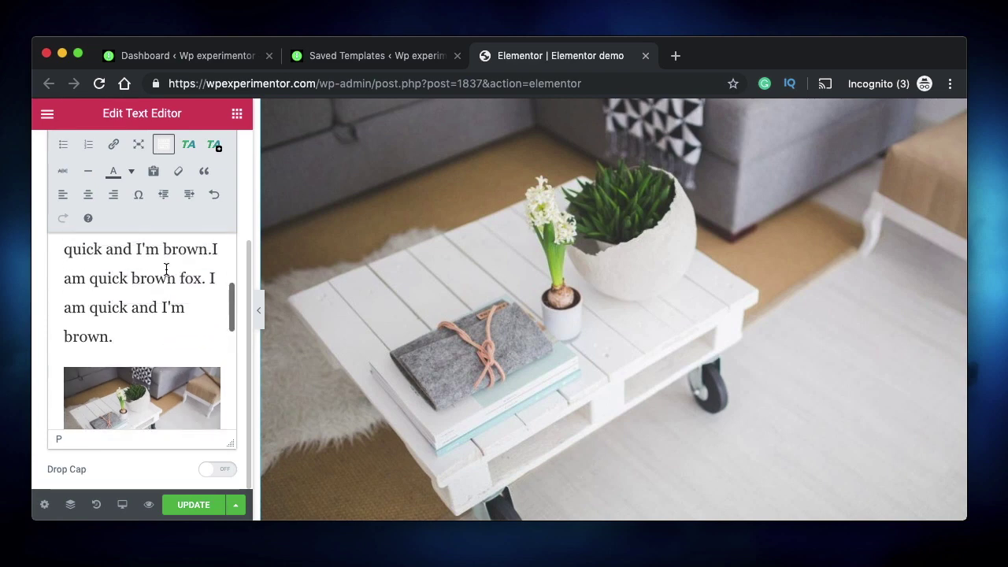
scroll(180, 307, "up", 3)
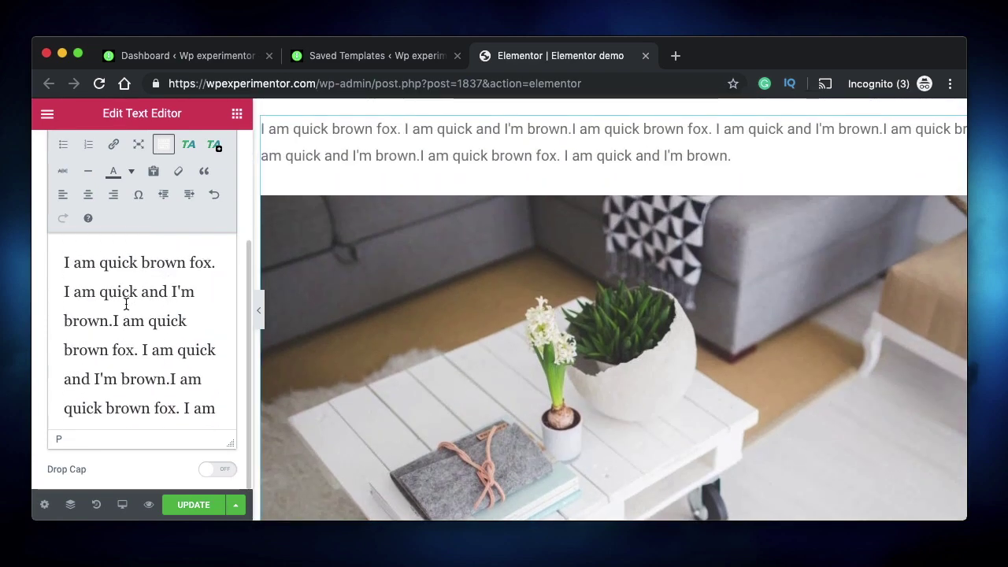
scroll(581, 187, "up", 3)
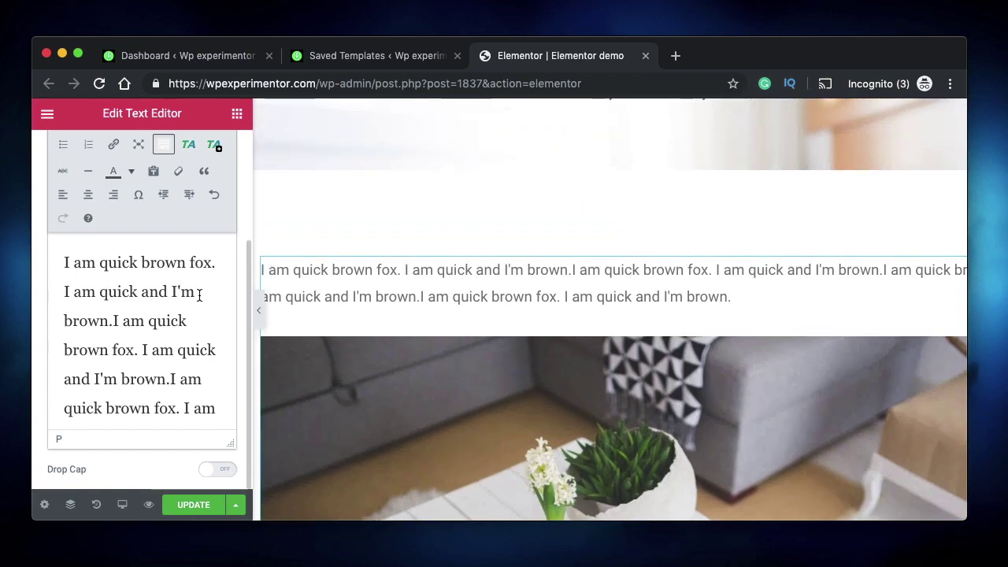
scroll(199, 295, "down", 3)
scroll(481, 348, "down", 5)
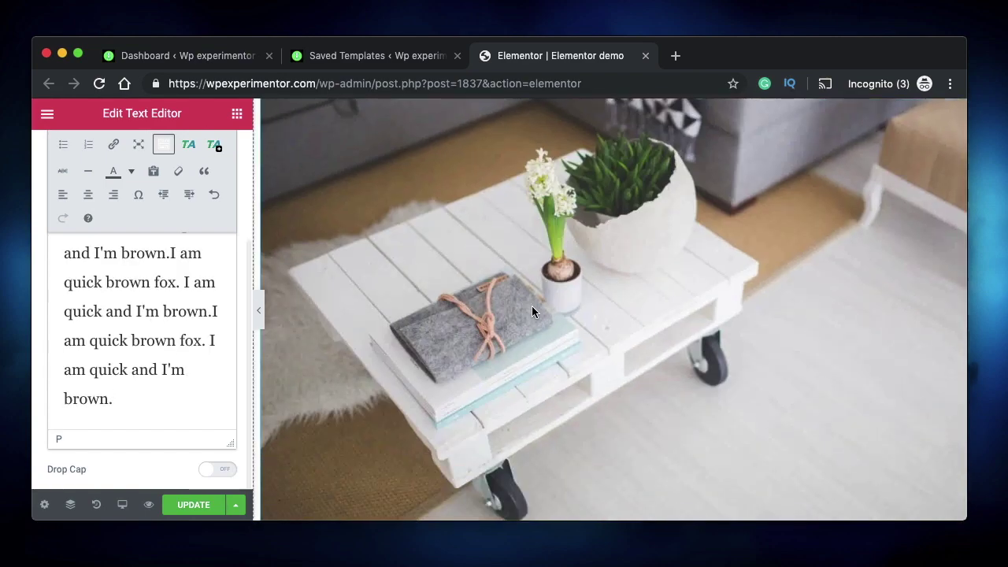
scroll(531, 312, "up", 5)
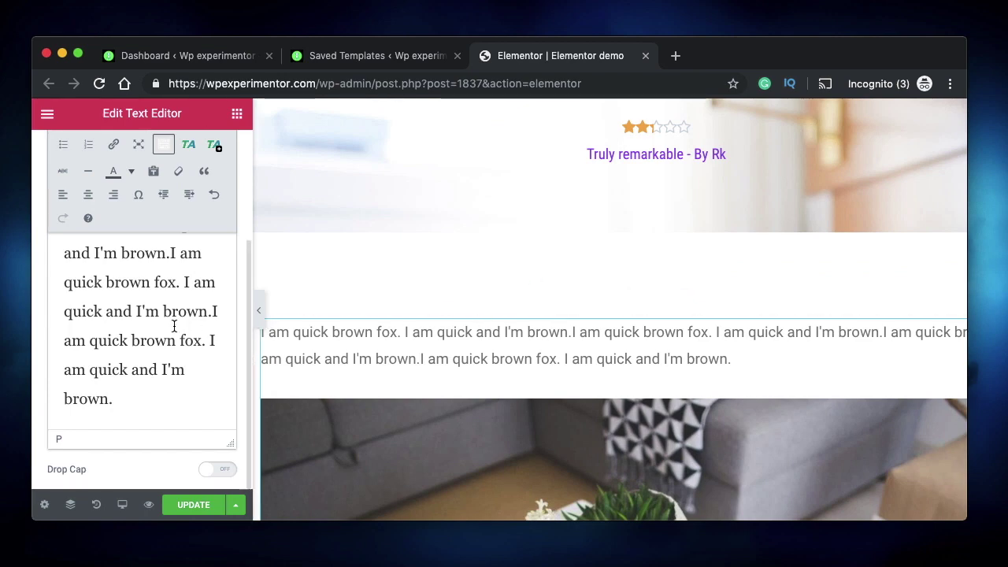
scroll(189, 283, "up", 3)
scroll(246, 183, "up", 3)
- View the text and image without the editing panel and inspect the image's markup in the browser's developer tools
left_click(215, 151)
left_click(258, 310)
scroll(483, 309, "up", 1)
scroll(482, 309, "down", 1)
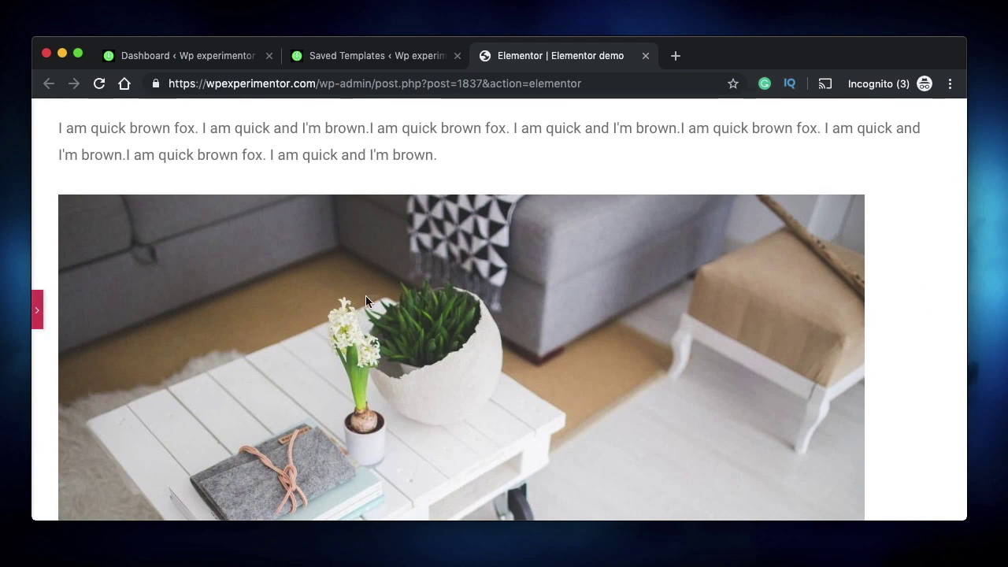
right_click(336, 262)
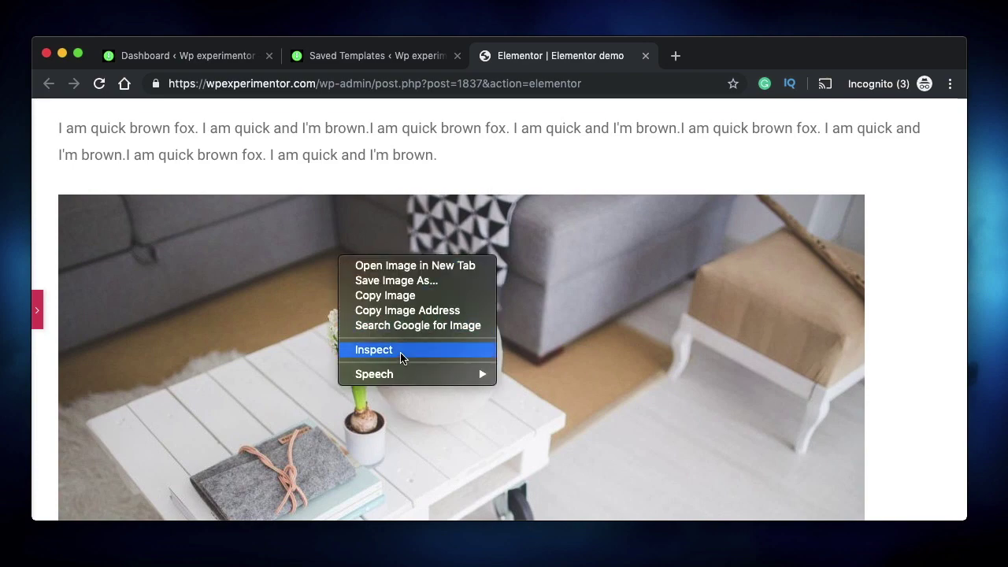
left_click(374, 351)
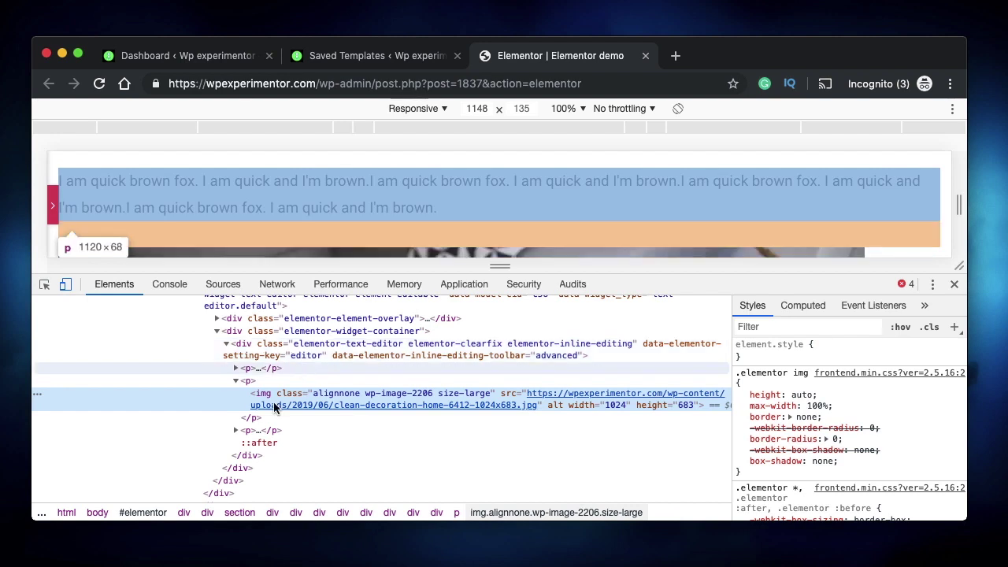
- Examine the paragraph elements nested in the elementor-text-editor div, and close the developer tools
left_click(235, 380)
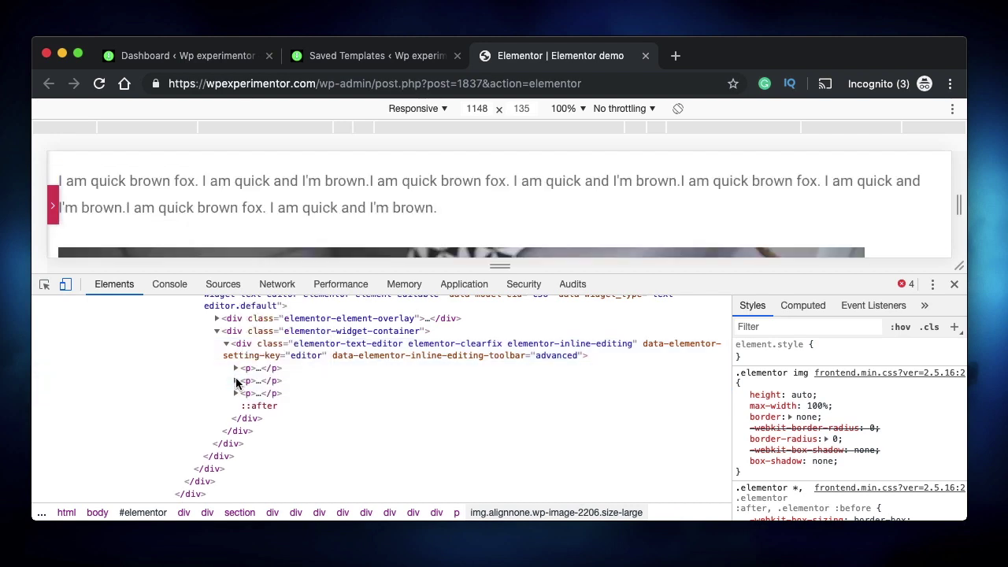
left_click(236, 367)
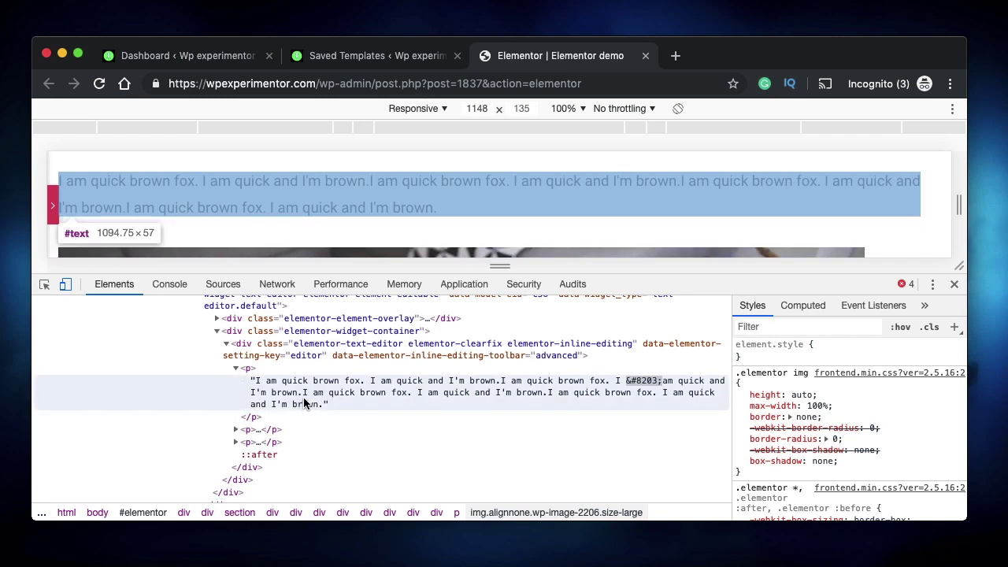
left_click(235, 369)
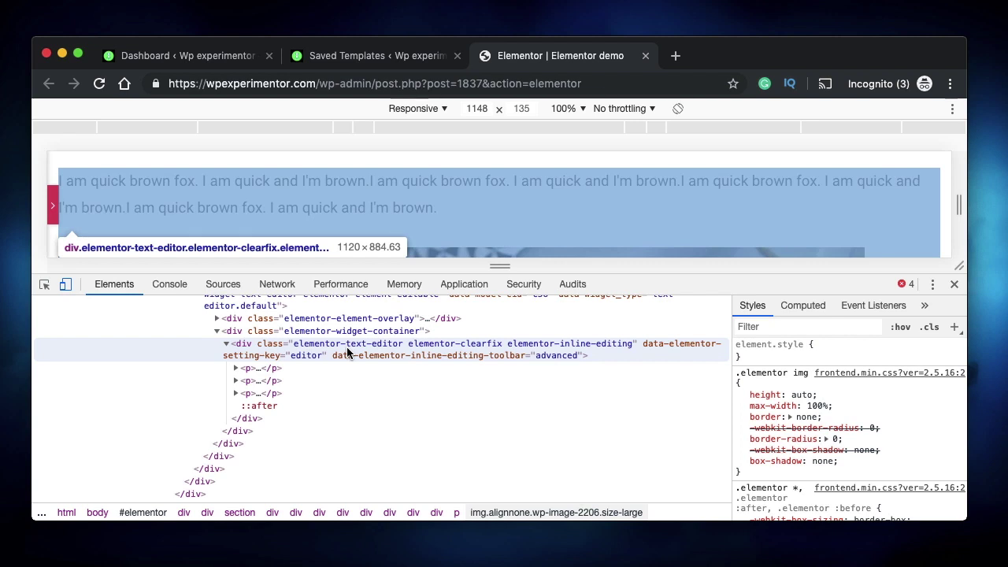
left_click(235, 368)
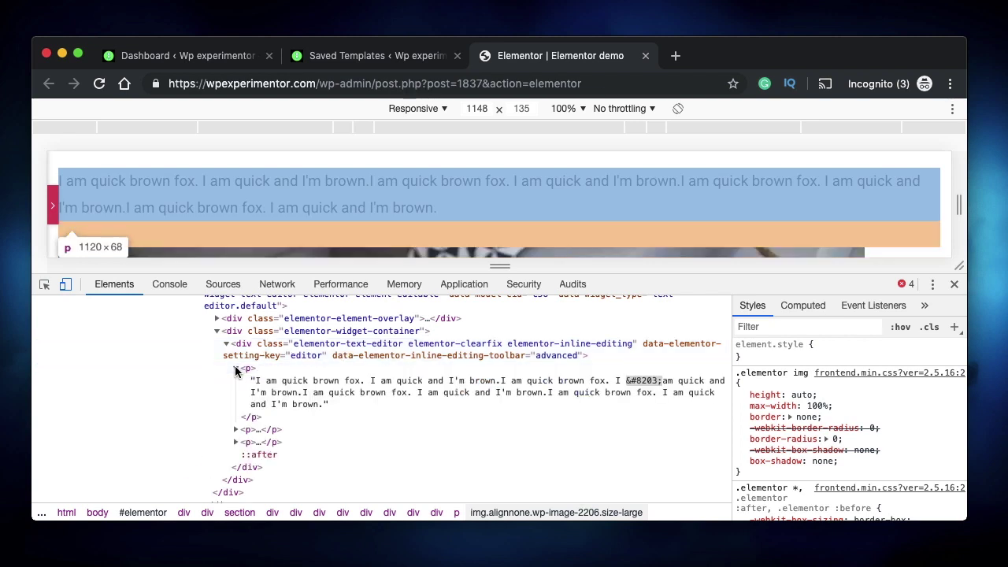
left_click(235, 368)
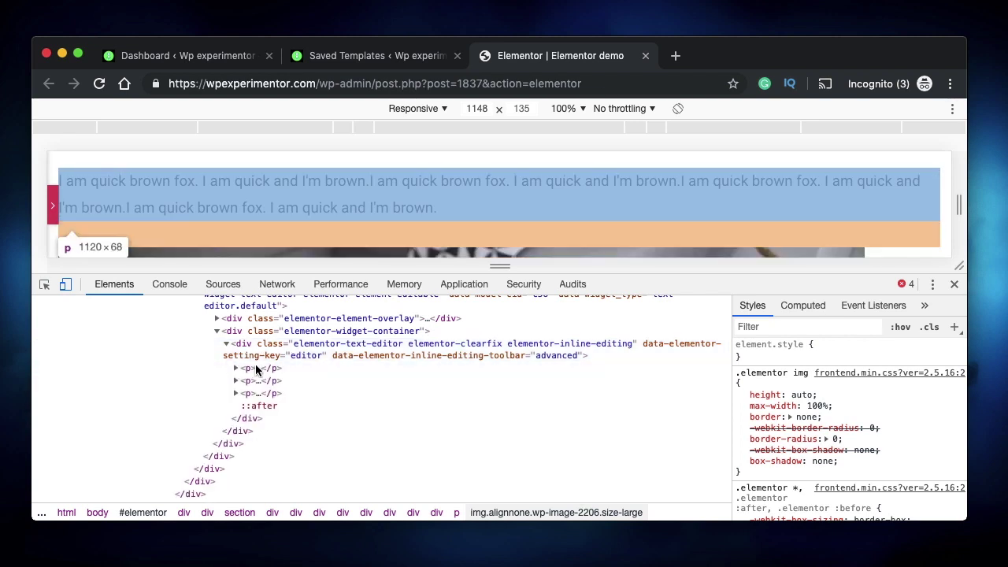
left_click(236, 368)
left_click(236, 368)
key("super+alt+i")
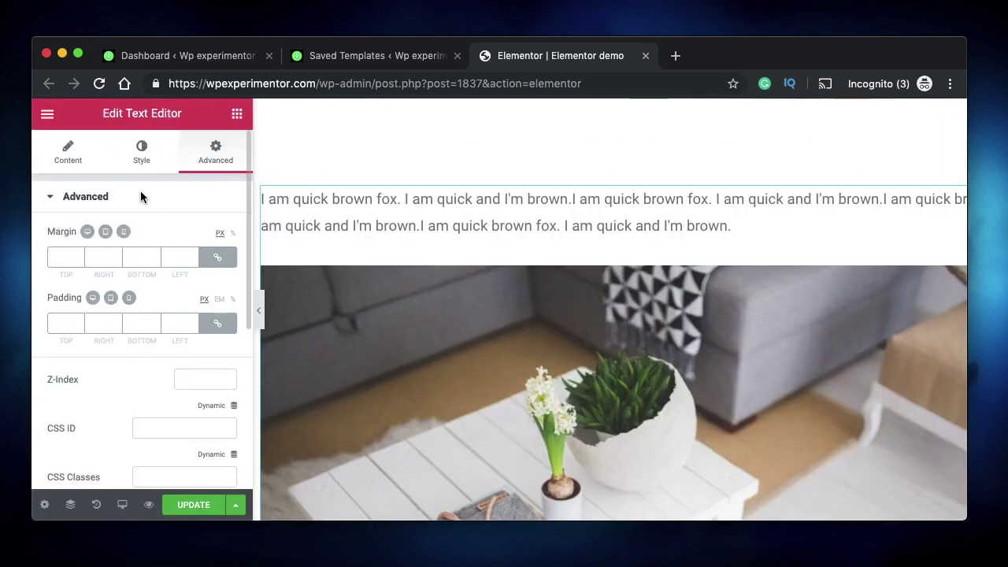
- Look through the paragraph and heading formats offered in the widget's content settings without applying one
left_click(68, 153)
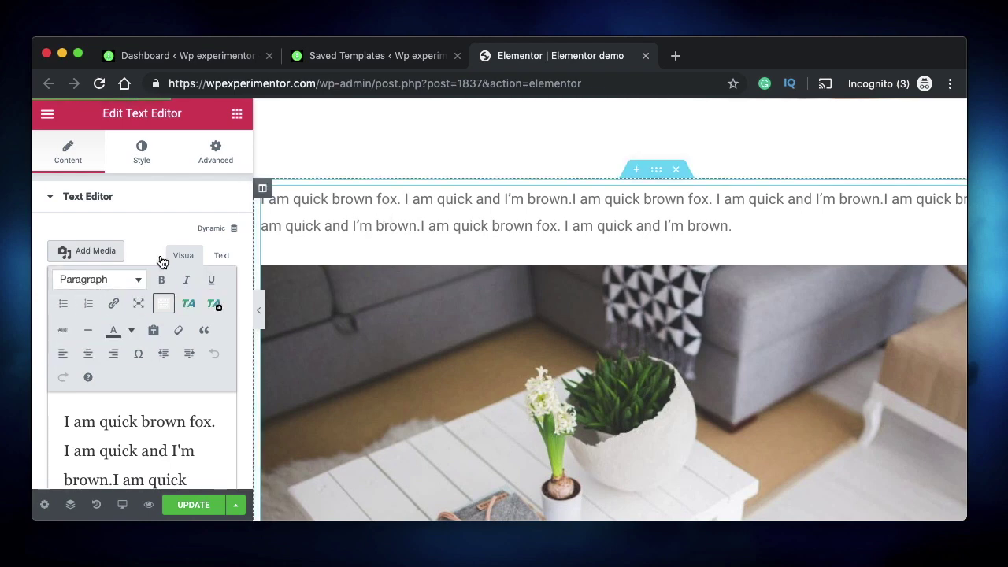
left_click(117, 280)
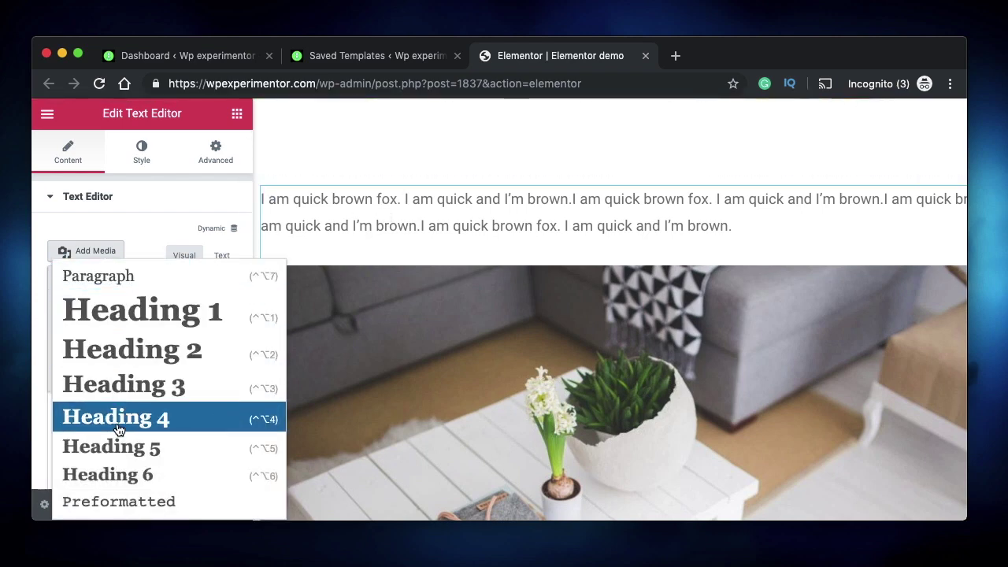
left_click(151, 211)
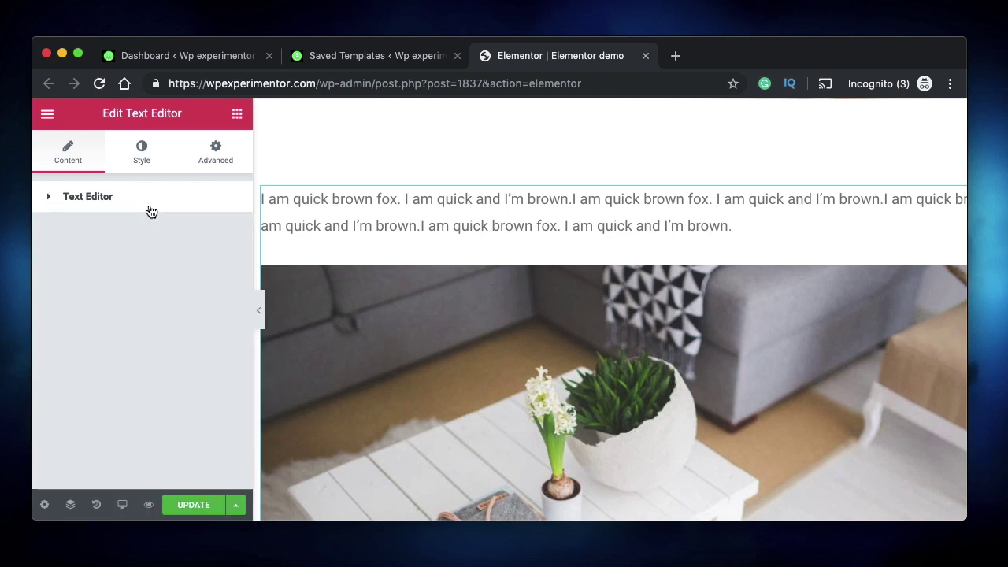
left_click(134, 210)
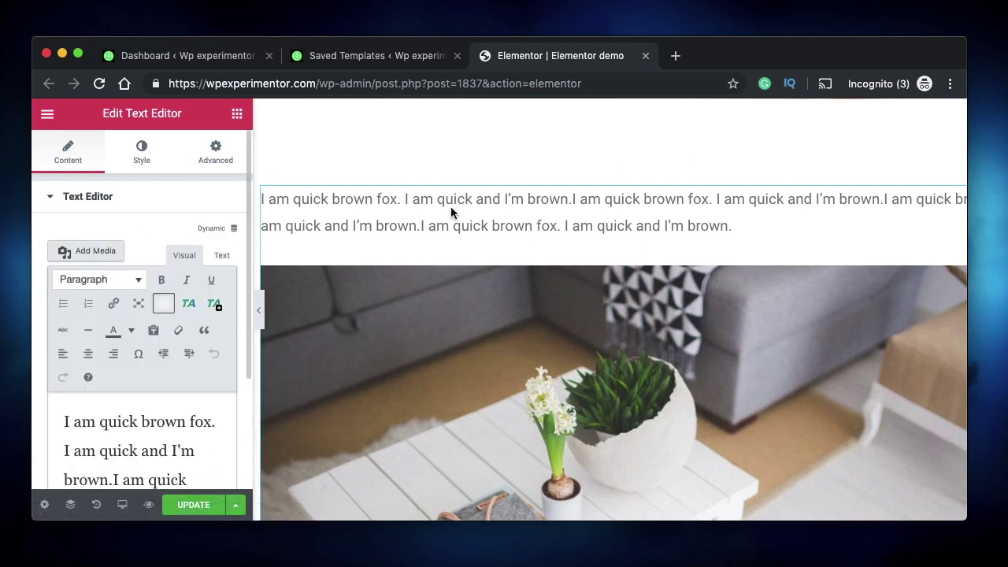
- Set the text editor widget's padding to 10 px on all four sides
left_click(226, 157)
left_click(69, 322)
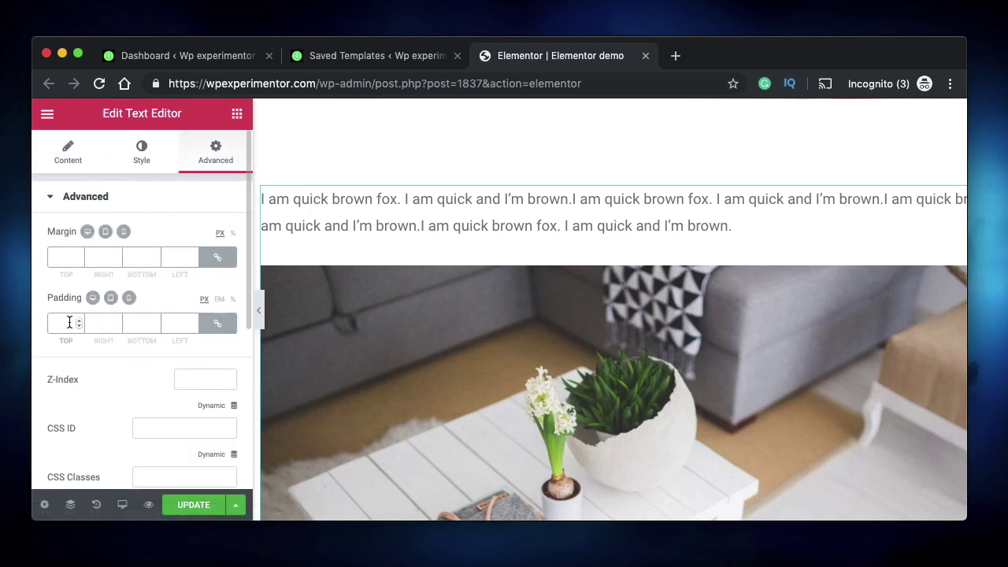
type("10")
scroll(570, 279, "down", 2)
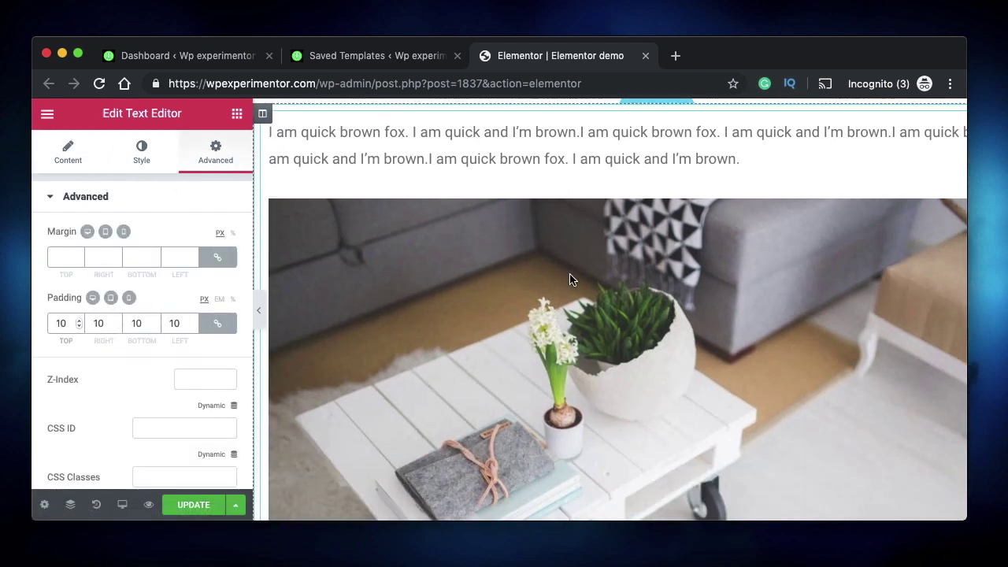
- Start a custom CSS rule for the widget with the selector "selector .elementor-text-editor p" and an empty pair of braces
scroll(181, 170, "down", 4)
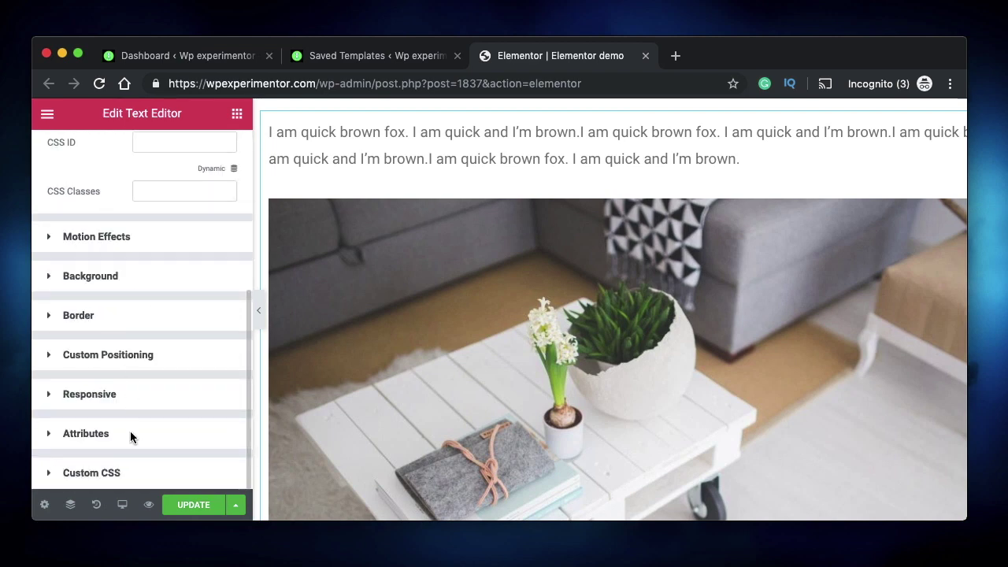
left_click(92, 473)
type("selector")
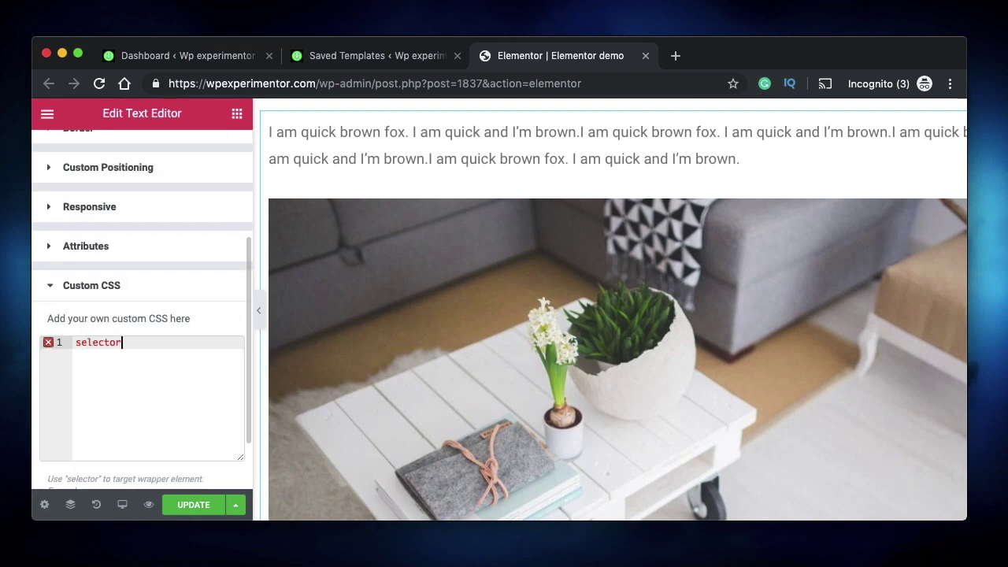
type(" .elementor-text-editor")
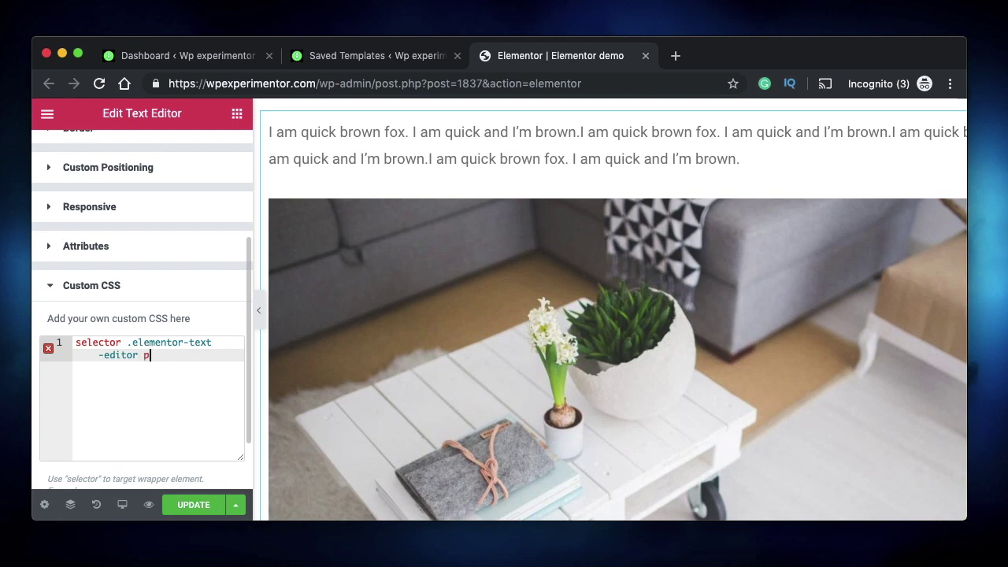
type(" p")
key("Return")
type("{")
key("Return")
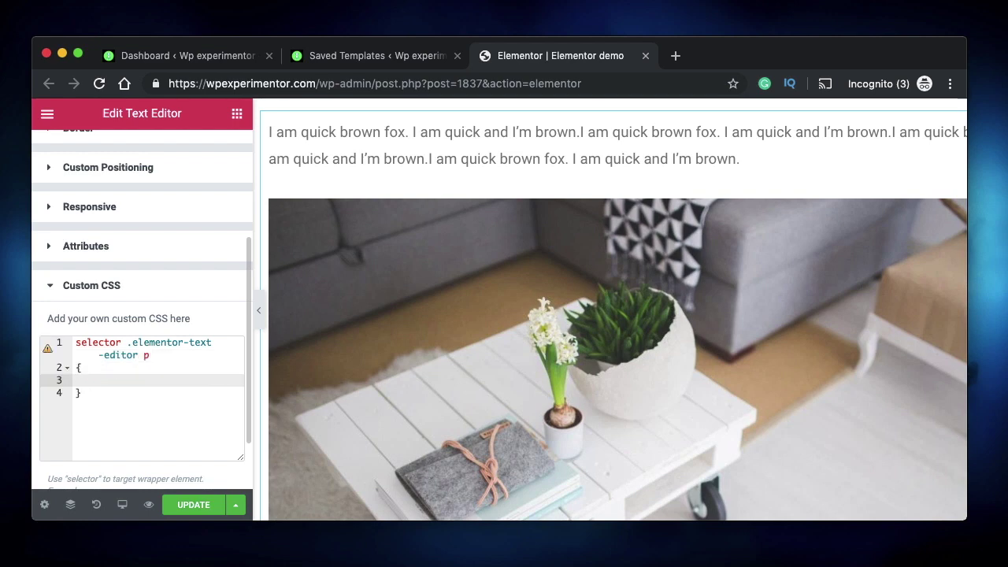
- Try a "color: red;" declaration inside the paragraph rule's braces
left_click(151, 355)
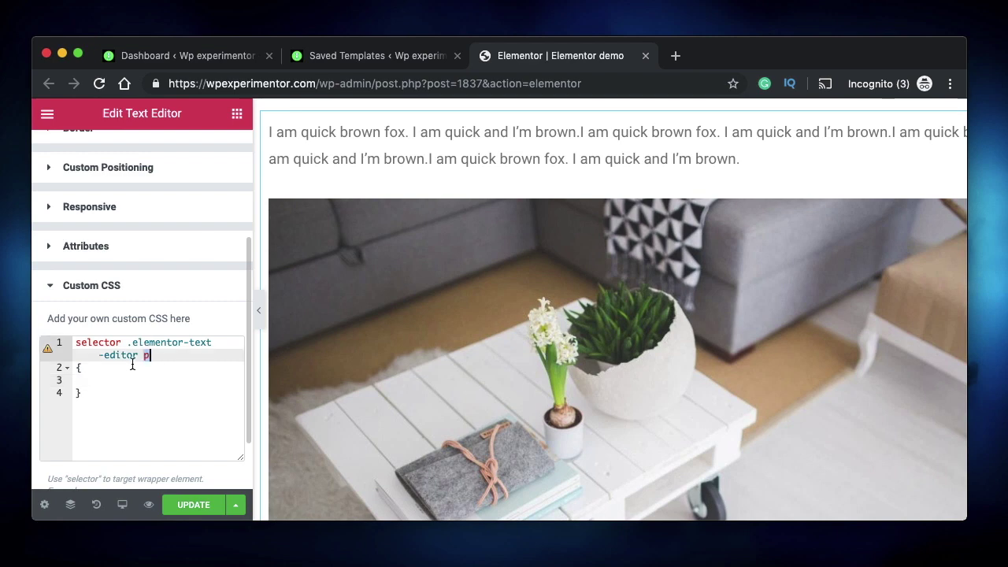
left_click(126, 372)
key("Down")
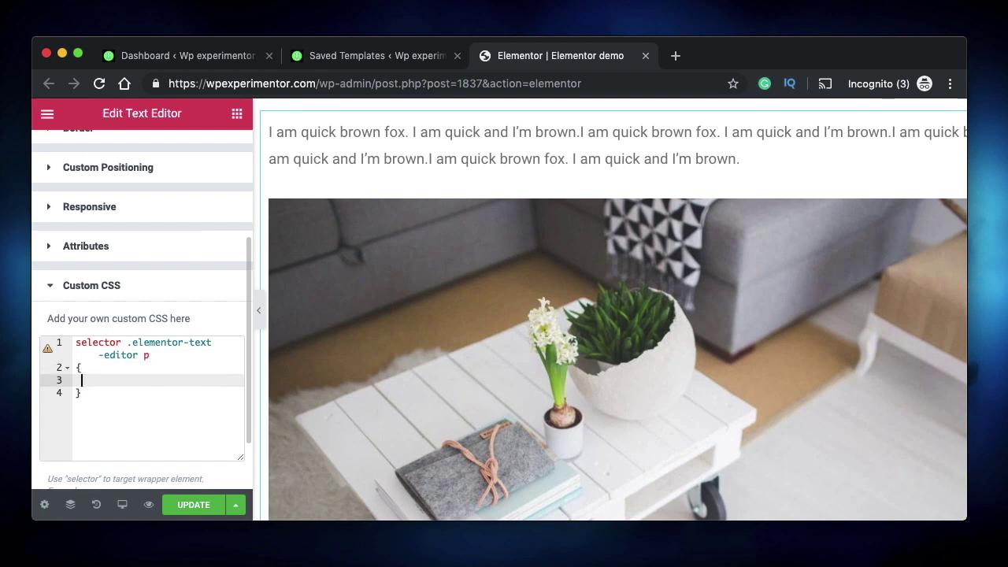
type("color: re")
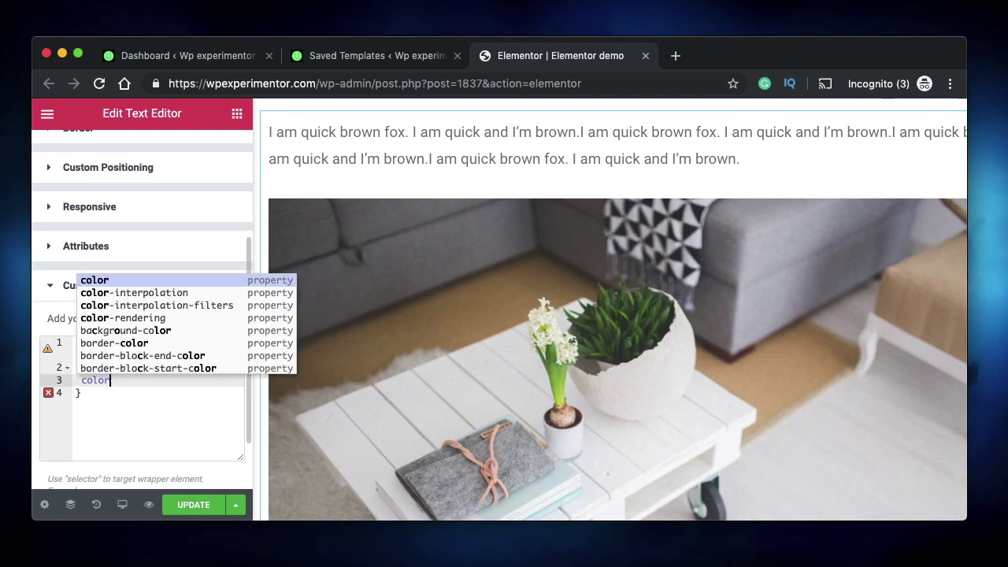
type("d;")
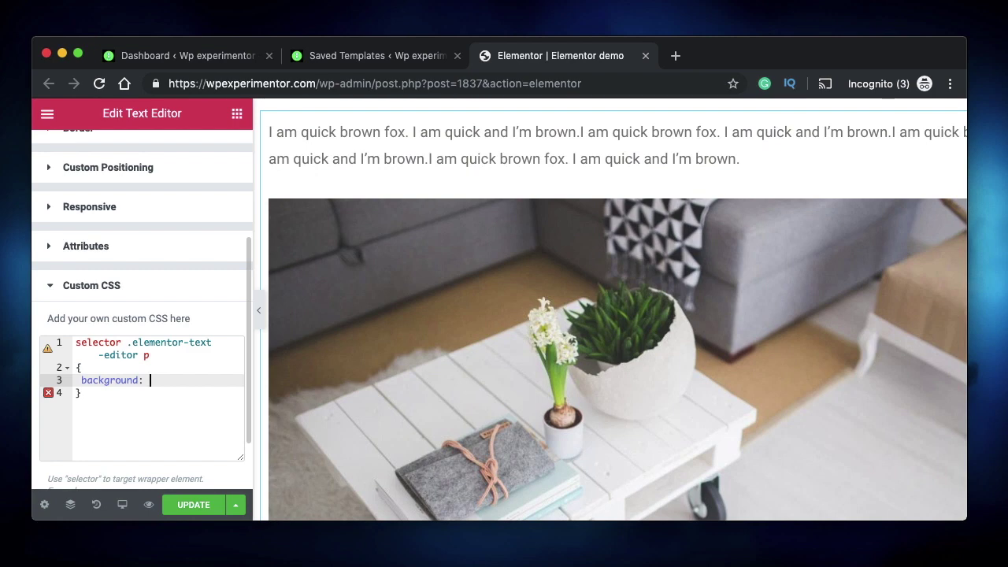
- Set the paragraph background to "linear-gradient(to right,blue,red)" and clip it to the text with "-webkit-background-clip:text;"
type("linear-gradient(to right,blue,red)")
key("Return")
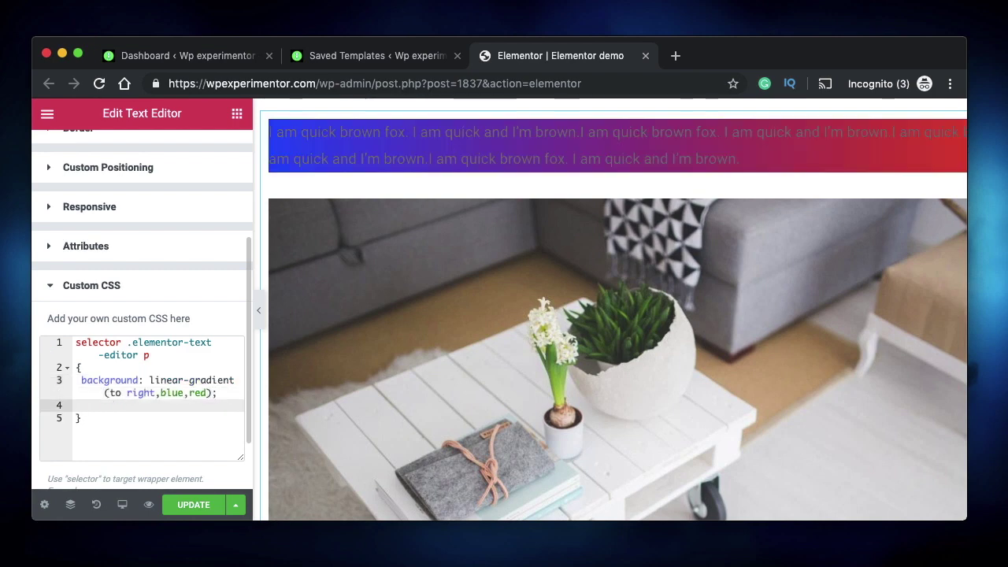
type("-webkit-background-clip:text;")
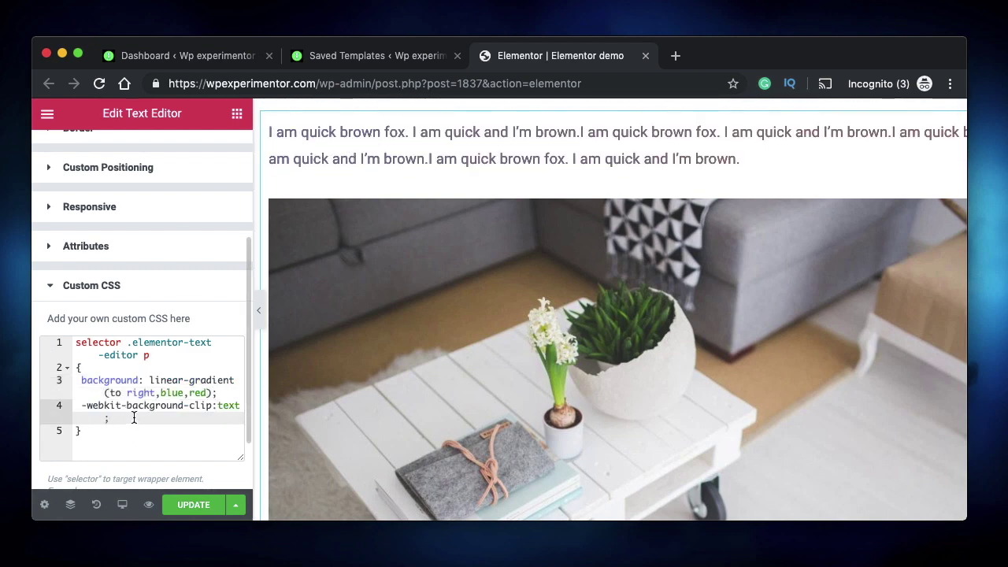
- Add "-webkit-text-fill-color:transparent;" to the paragraph rule so the gradient colors the text
key("Return")
type("-web")
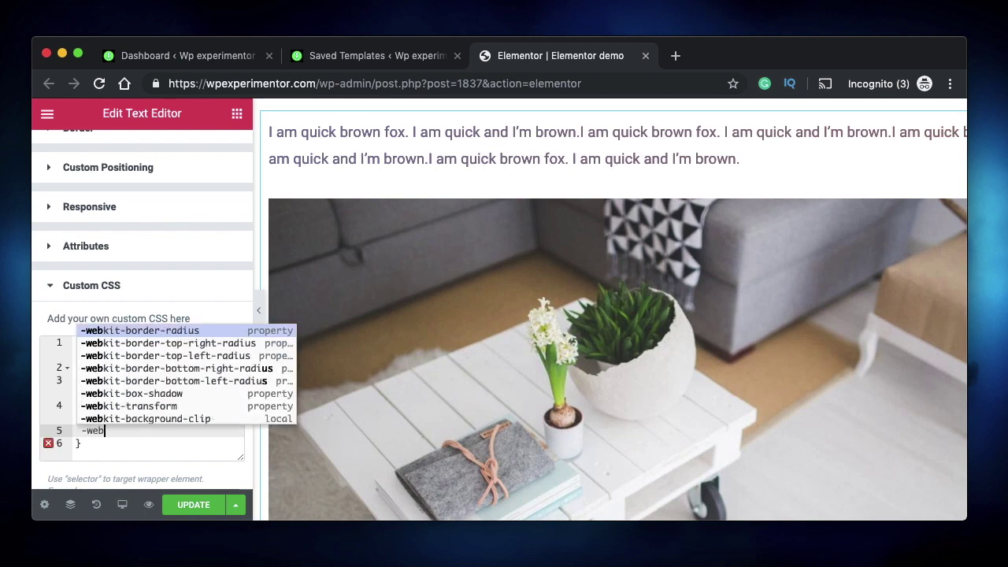
type("kit-")
type("text-fill-color:transparent")
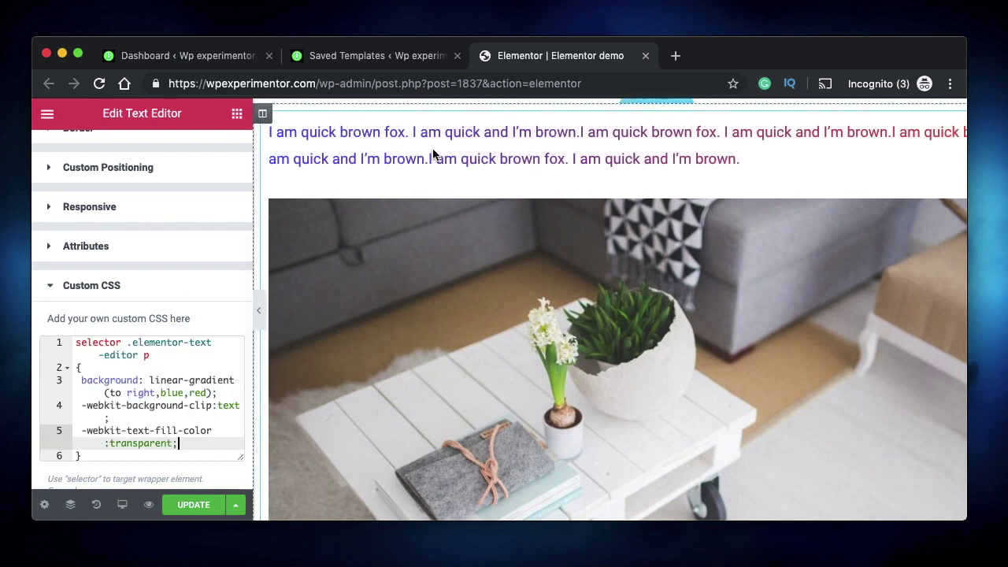
- Insert a "font-size: 40px;" declaration above the background line in the paragraph rule
triple_click(201, 386)
left_click(110, 405)
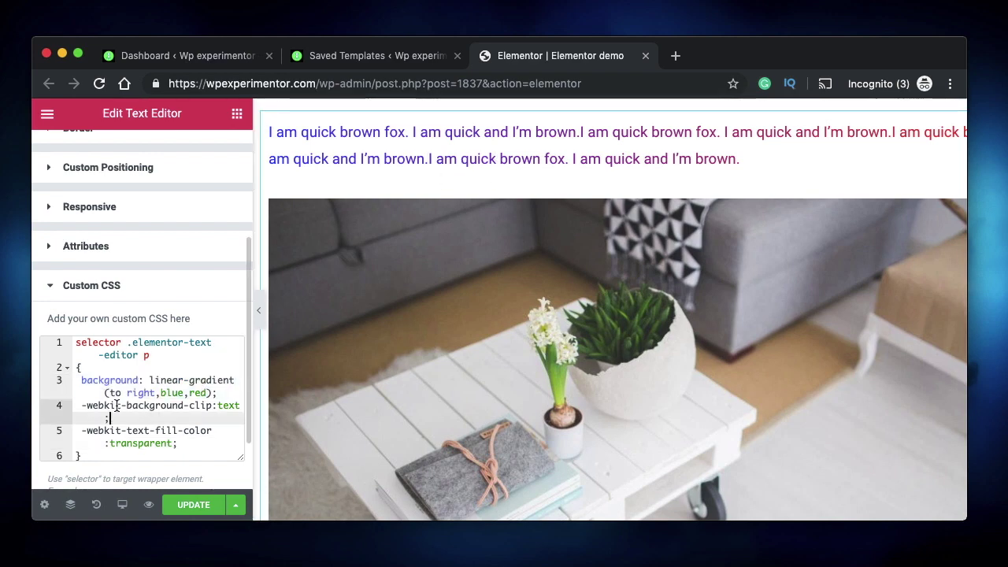
left_click(80, 380)
key("Return")
key("Up")
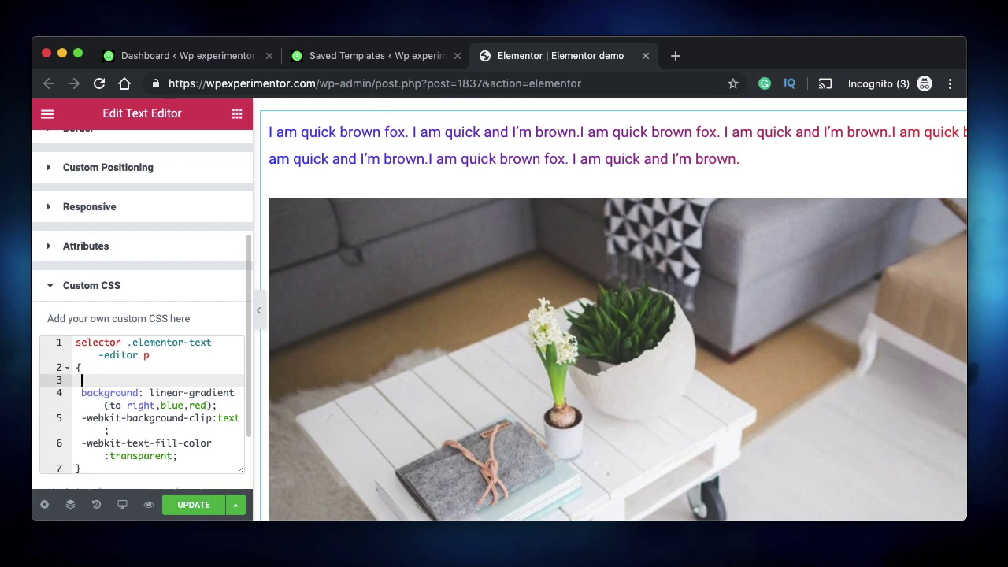
type("font")
key("Down")
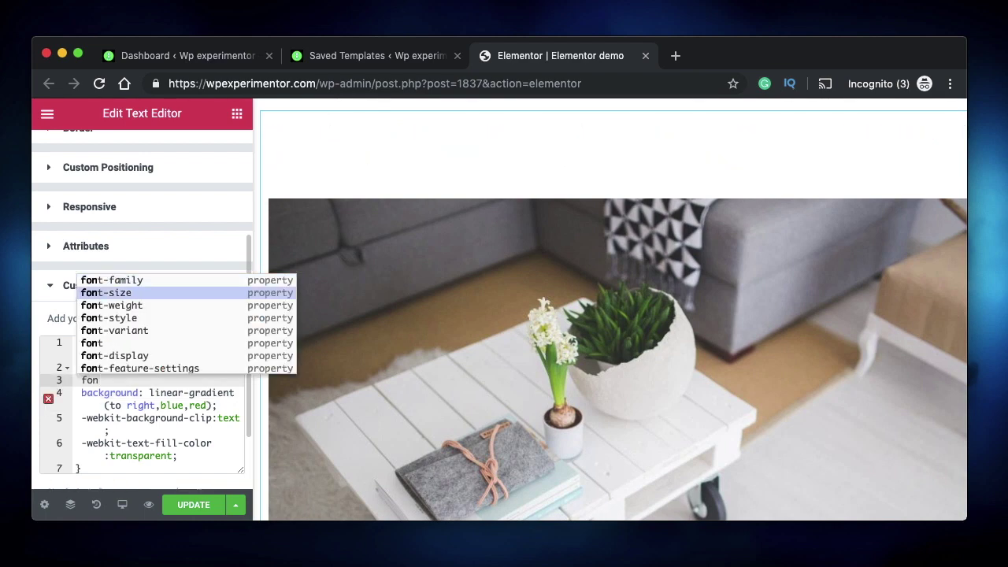
key("Return")
type("40px;")
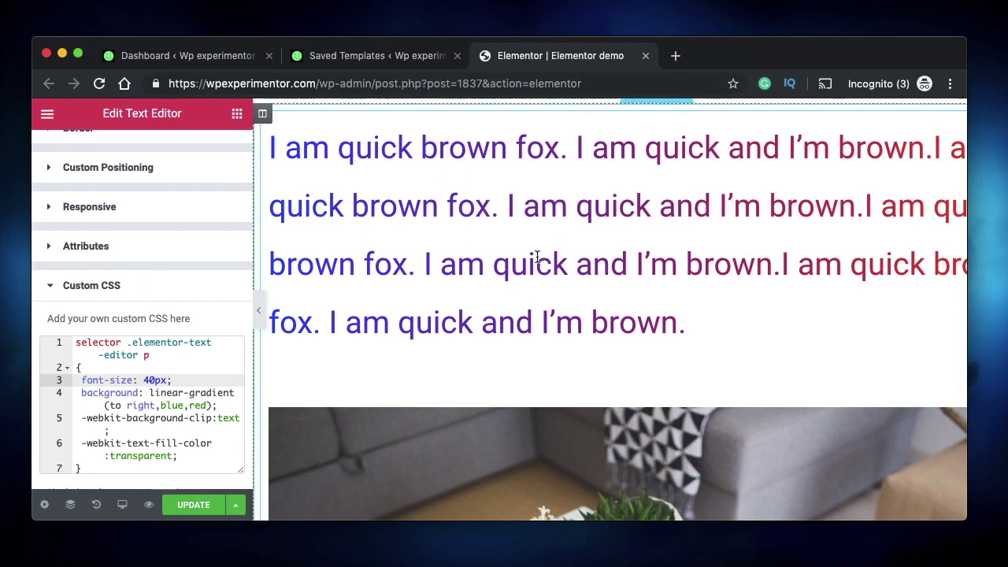
- Open the custom CSS of the text editor widget that has the black, blue and red gradient text
left_click(391, 251)
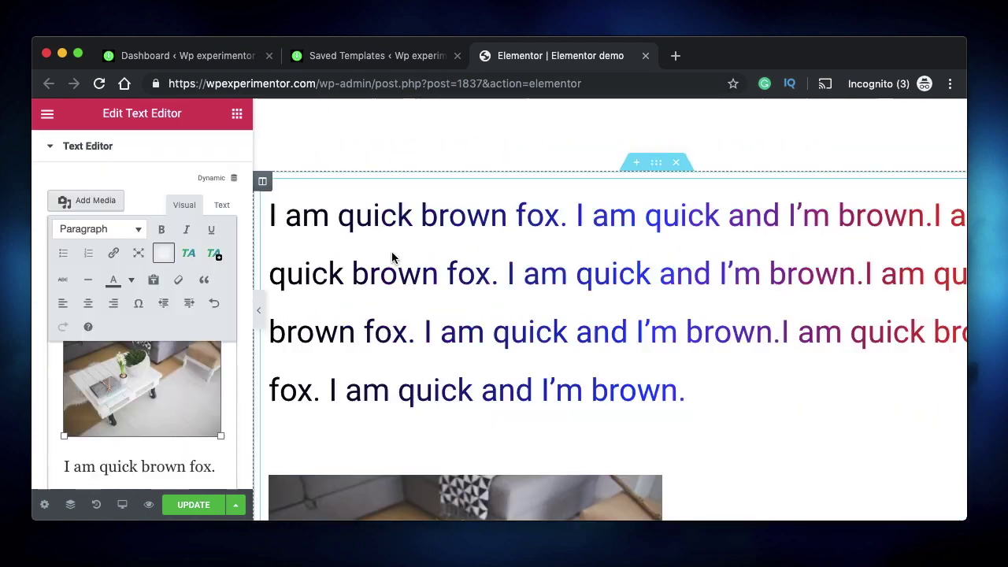
scroll(197, 151, "up", 2)
left_click(215, 150)
scroll(170, 271, "down", 5)
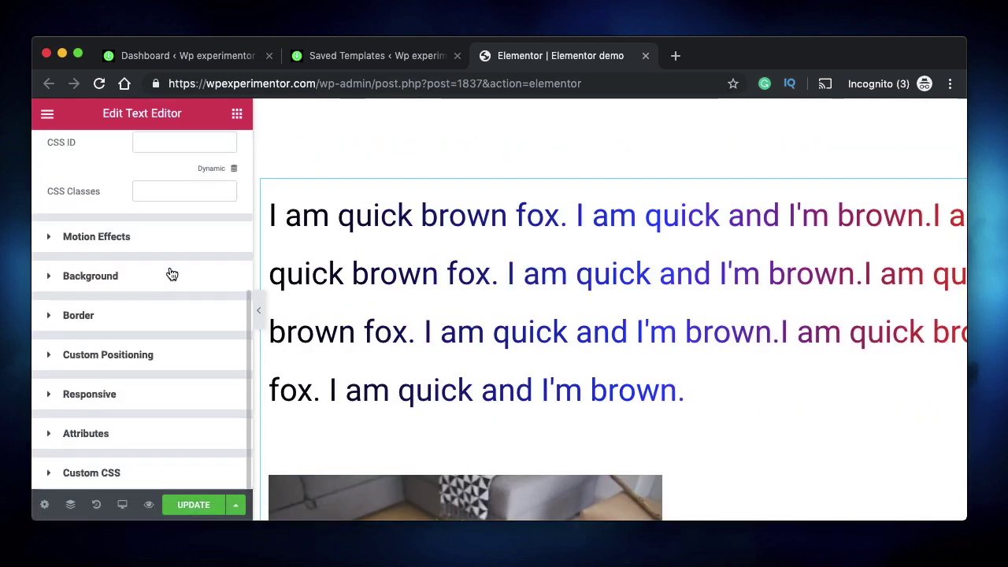
left_click(148, 473)
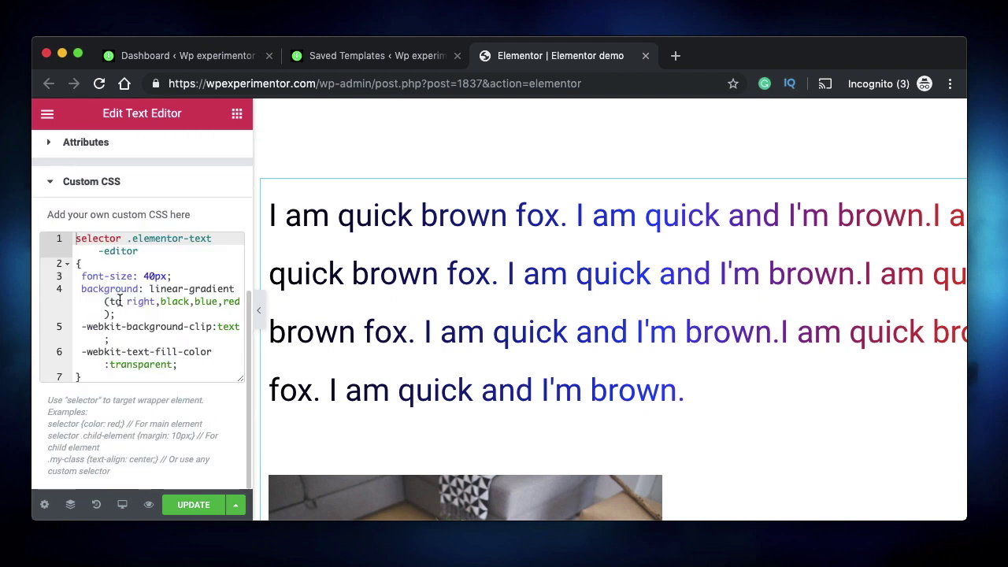
- Examine the rule's selector and font size against the gradient text and image on the page
triple_click(144, 236)
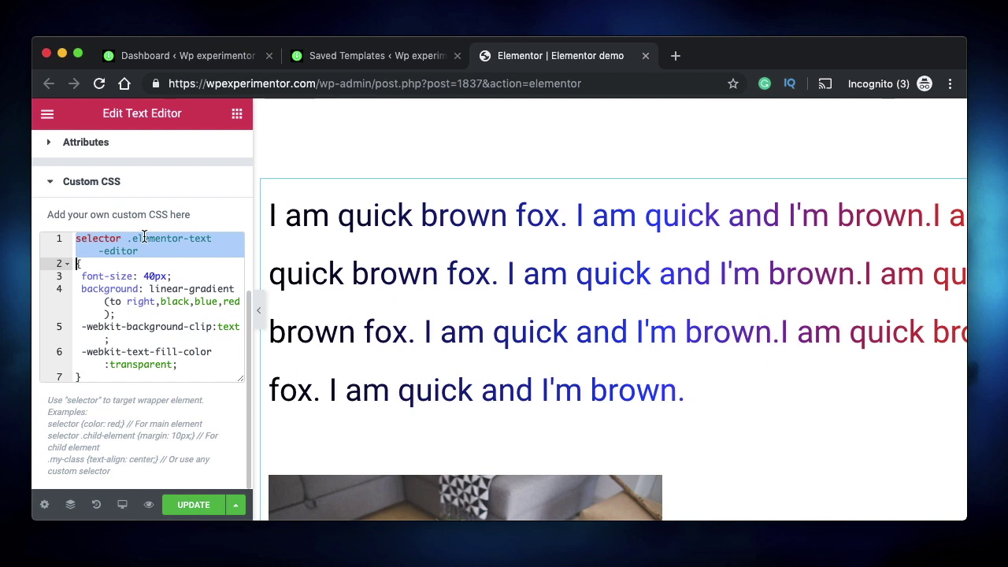
left_click(148, 276)
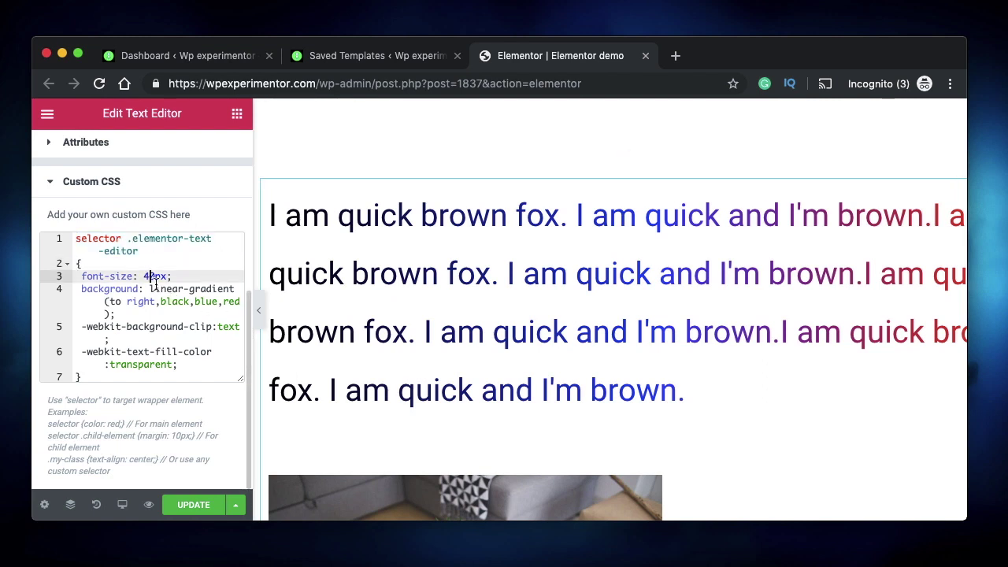
scroll(470, 224, "down", 3)
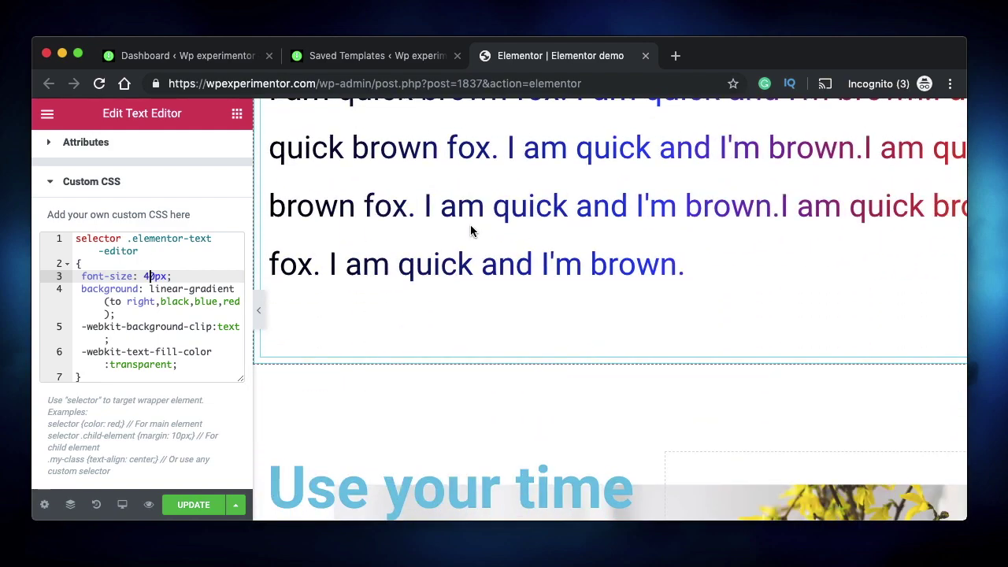
scroll(470, 224, "up", 2)
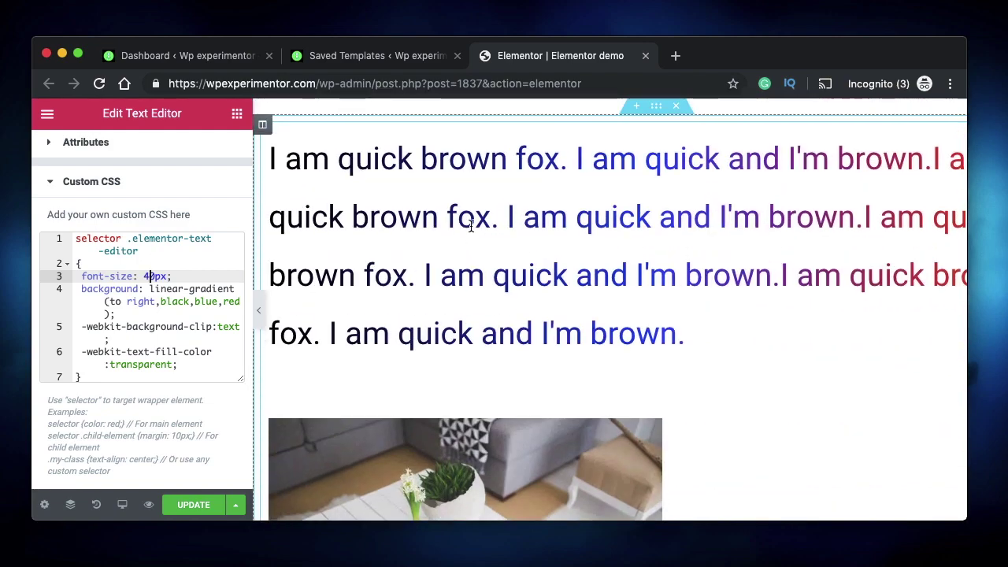
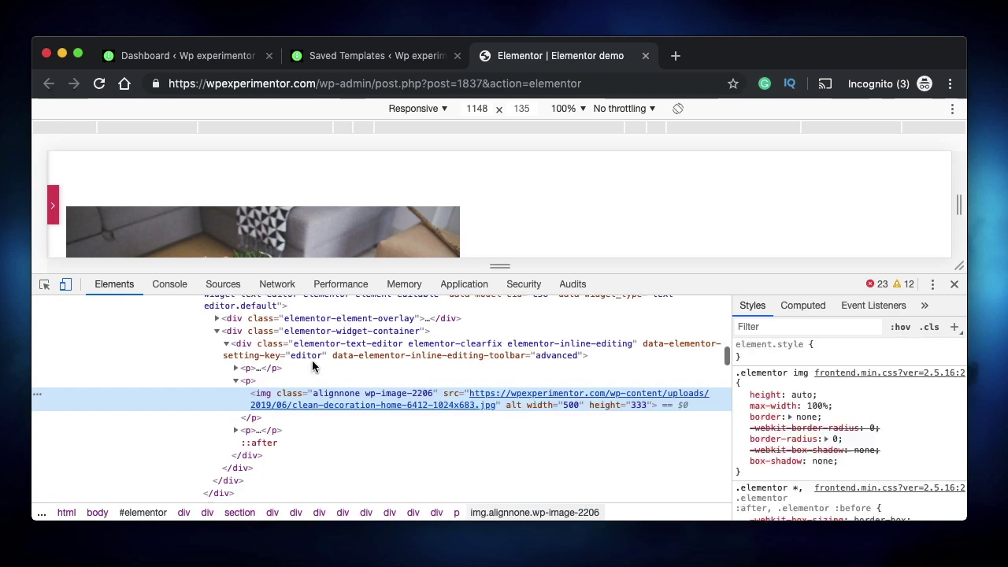
- Inspect the image's markup inside the text editor's second paragraph and return to the widget's custom CSS
left_click(236, 381)
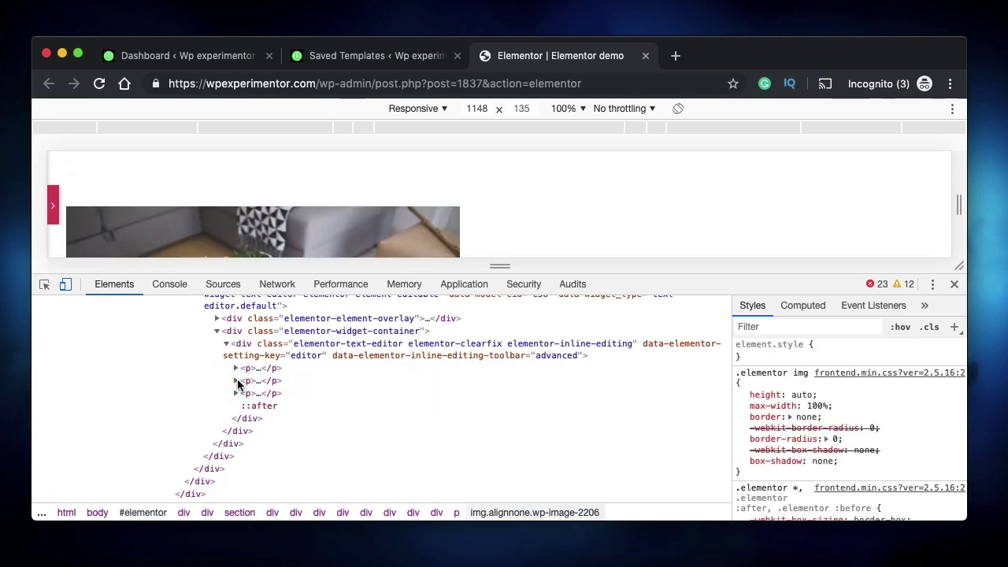
left_click(236, 381)
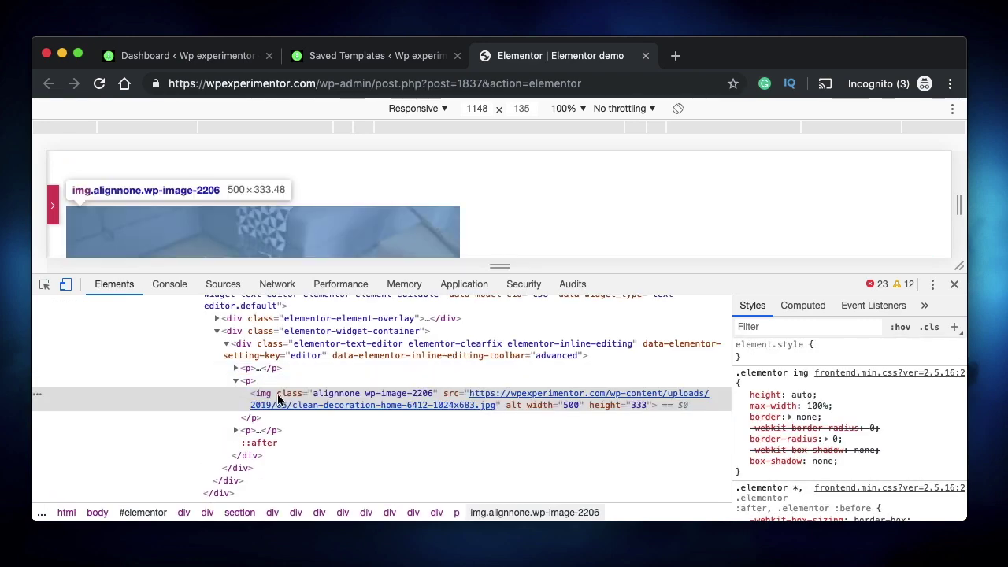
left_click(954, 284)
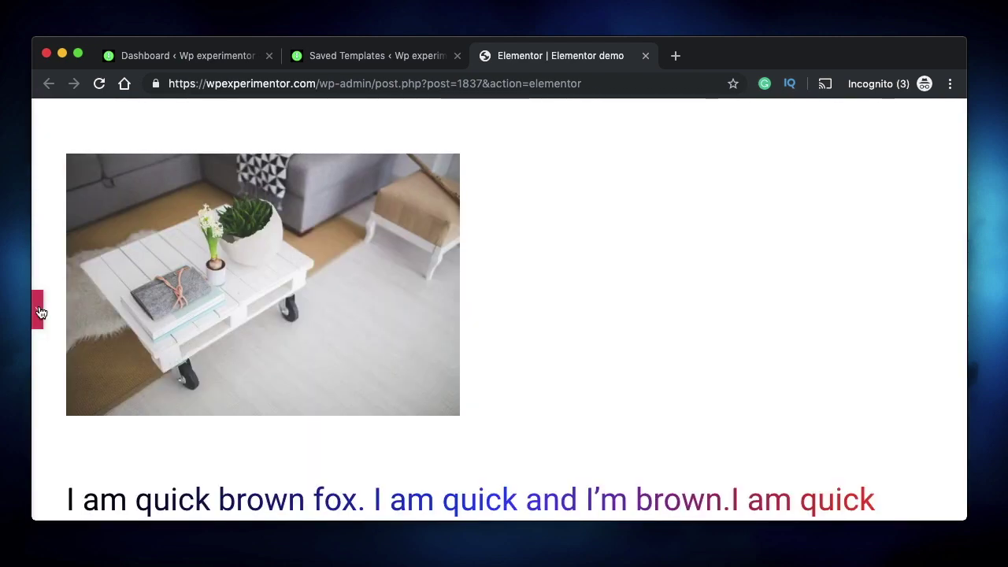
left_click(39, 311)
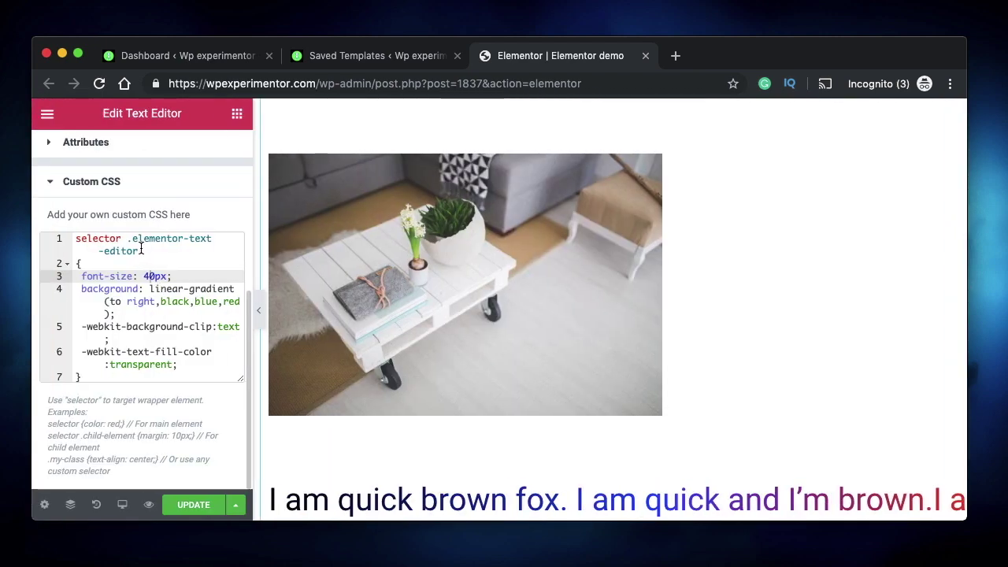
- Copy the selector "selector .elementor-text-editor" from the first line of the custom CSS
left_click(142, 251)
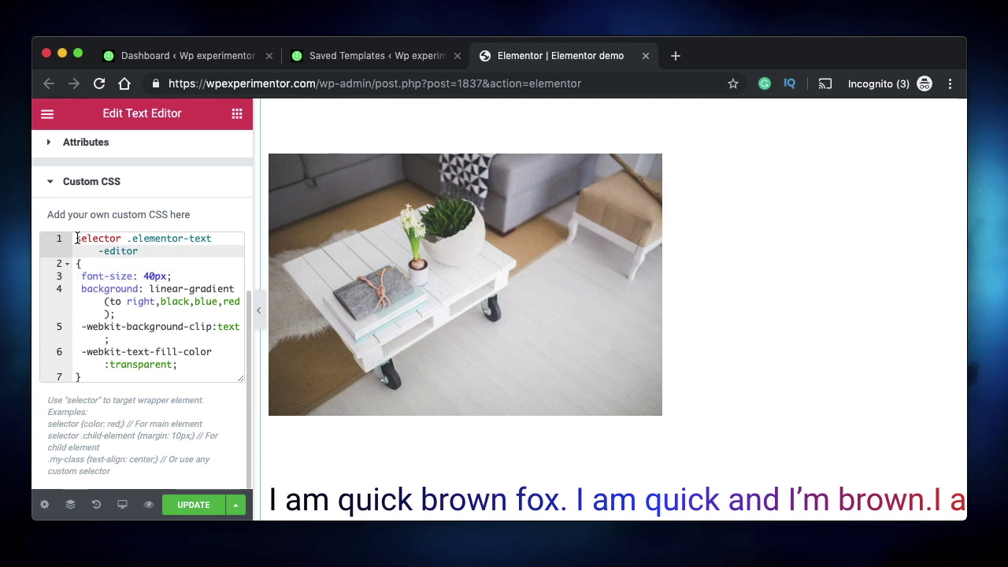
left_click(77, 238)
left_click(138, 251)
left_click(77, 238, "shift")
key("super+c")
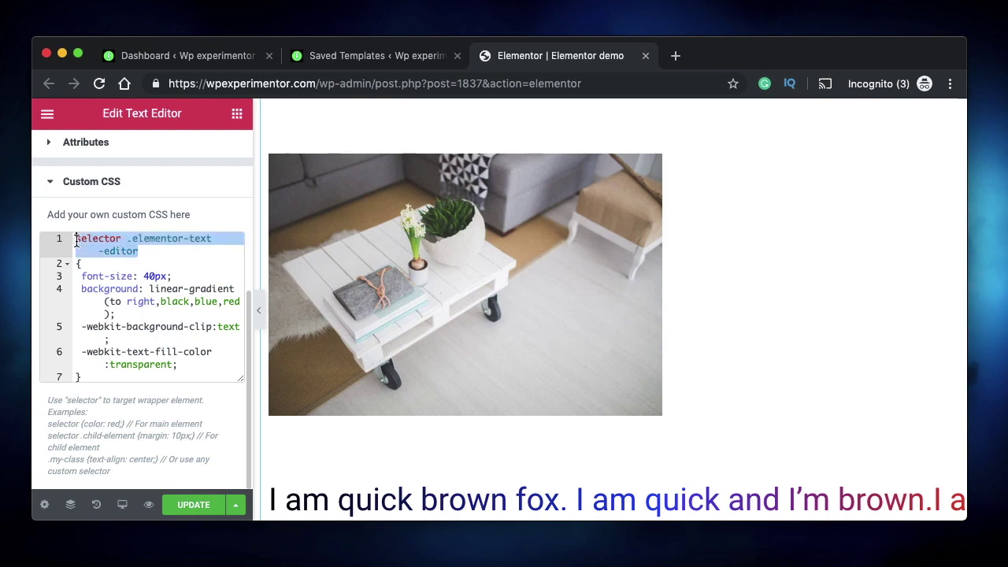
left_click(143, 251)
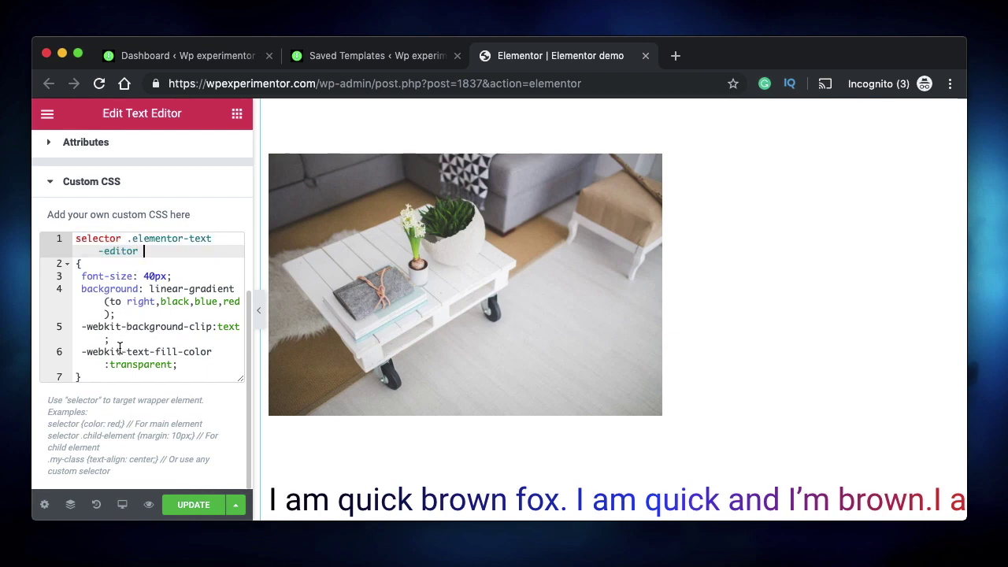
- Start a second rule below the first one with the selector "selector .elementor-text-editor img" and an empty pair of braces
left_click(99, 376)
key("Return")
key("Return")
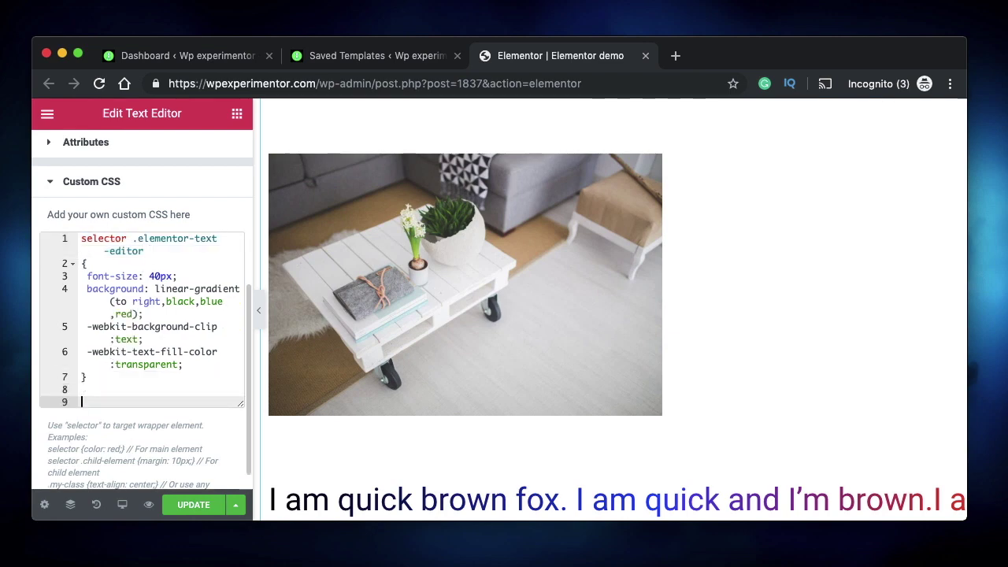
left_click(82, 389)
key("Down")
key("super+v")
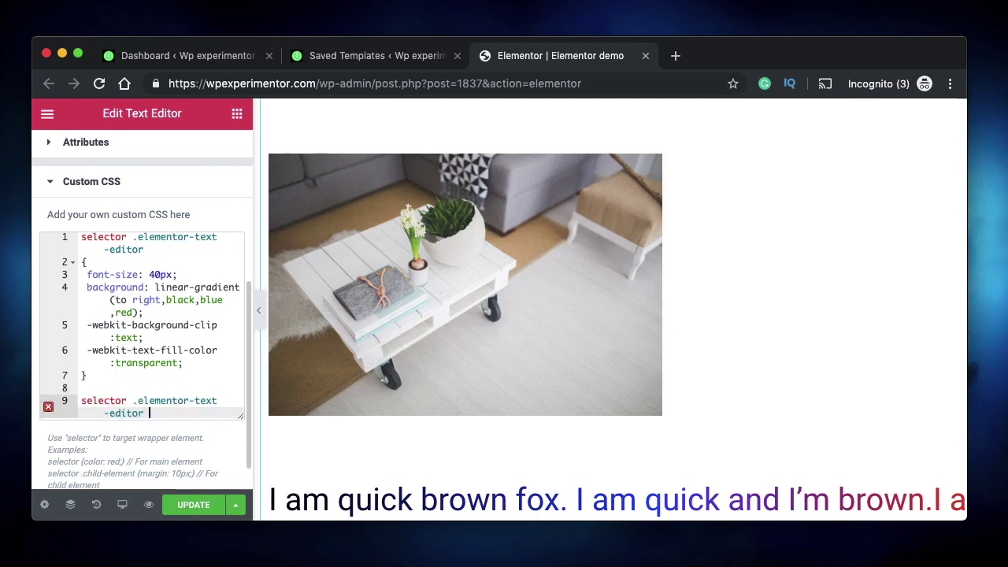
type("img")
key("Return")
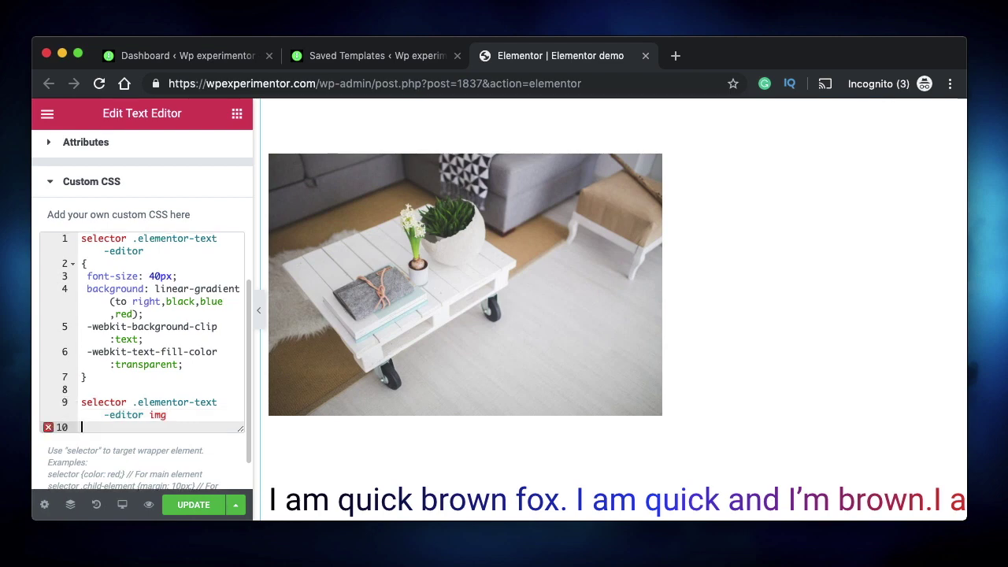
type("{")
key("Return")
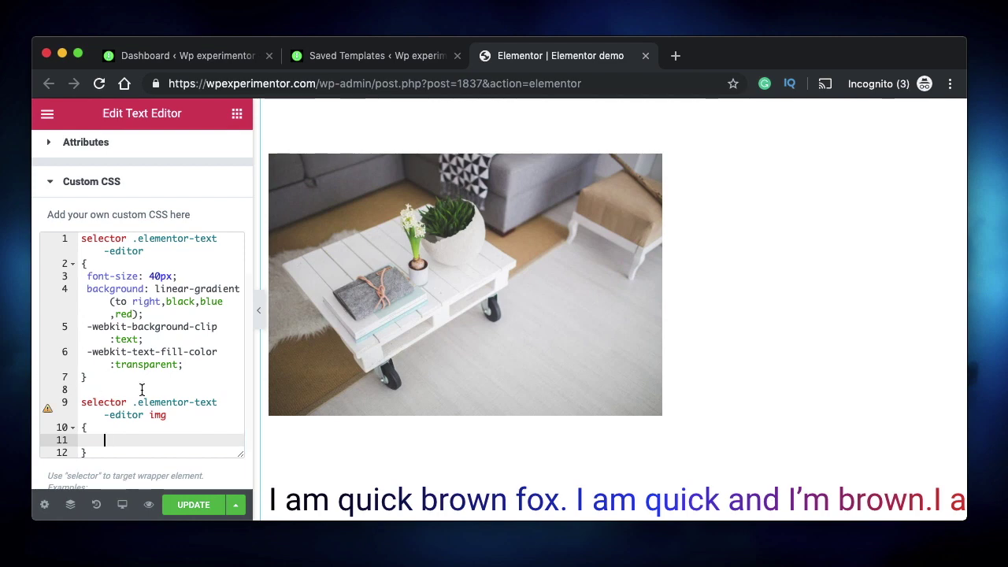
- Go through the parts of the image rule's selector, from the wrapper to the img tag
double_click(115, 402)
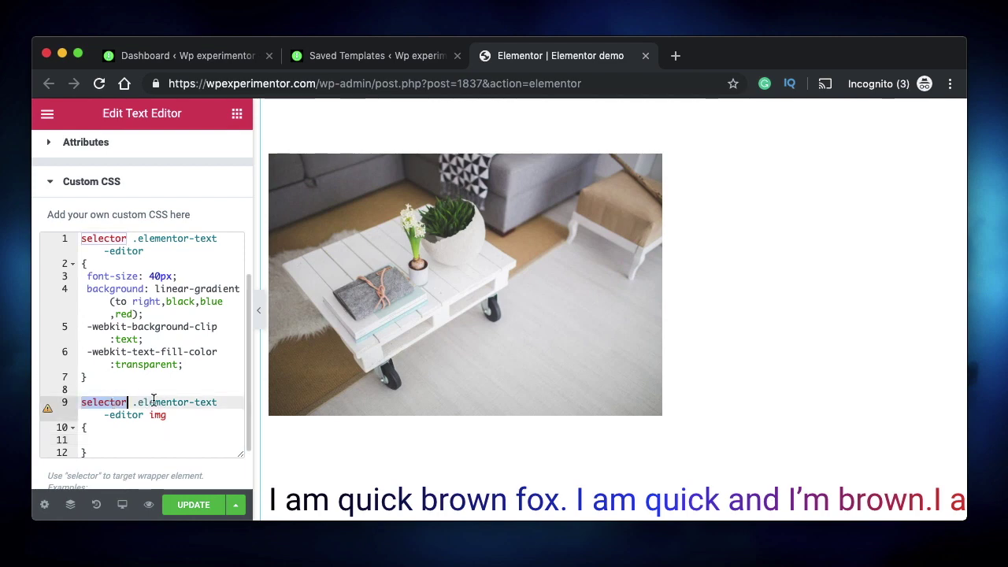
triple_click(125, 409)
left_click(128, 415)
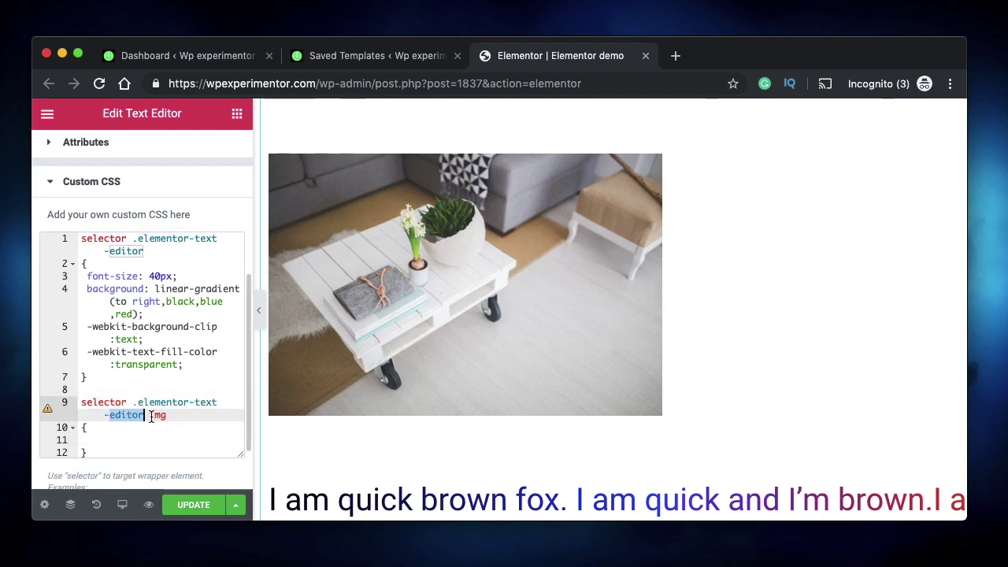
left_click(157, 415)
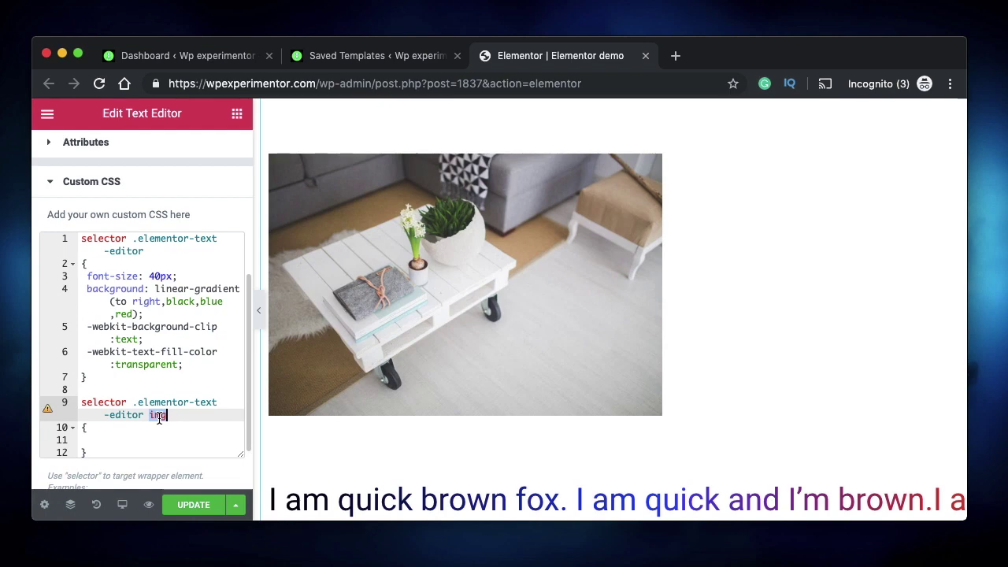
- Add a "filter: grayscale(100%);" declaration inside the image rule's braces
left_click(114, 438)
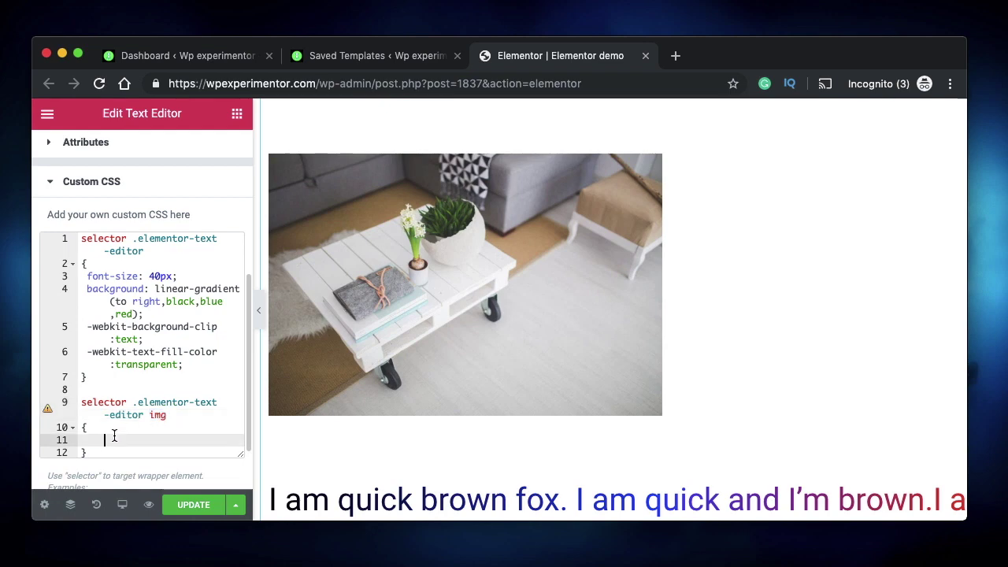
type("fil")
key("Return")
type("grayscale(")
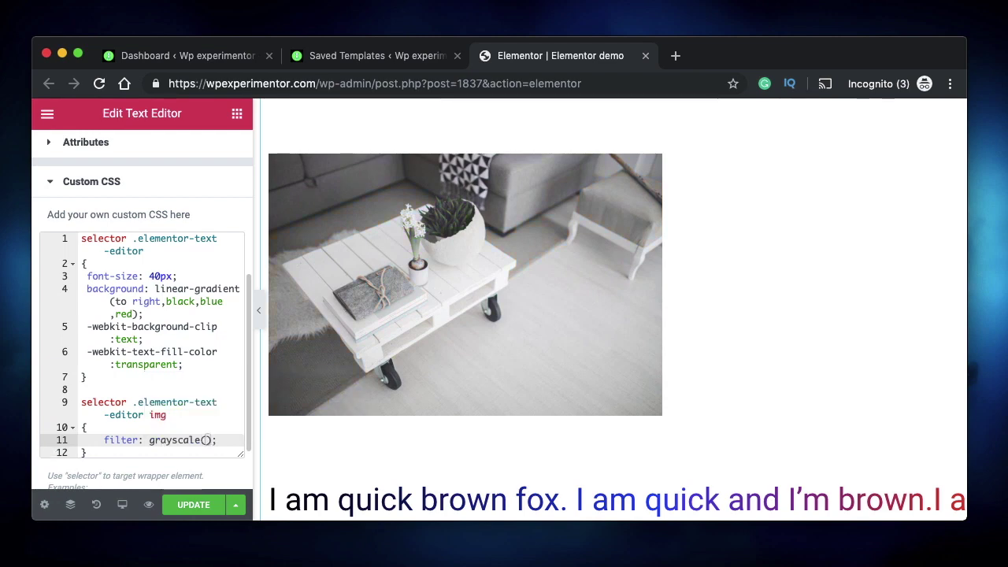
type("100%")
scroll(147, 376, "down", 2)
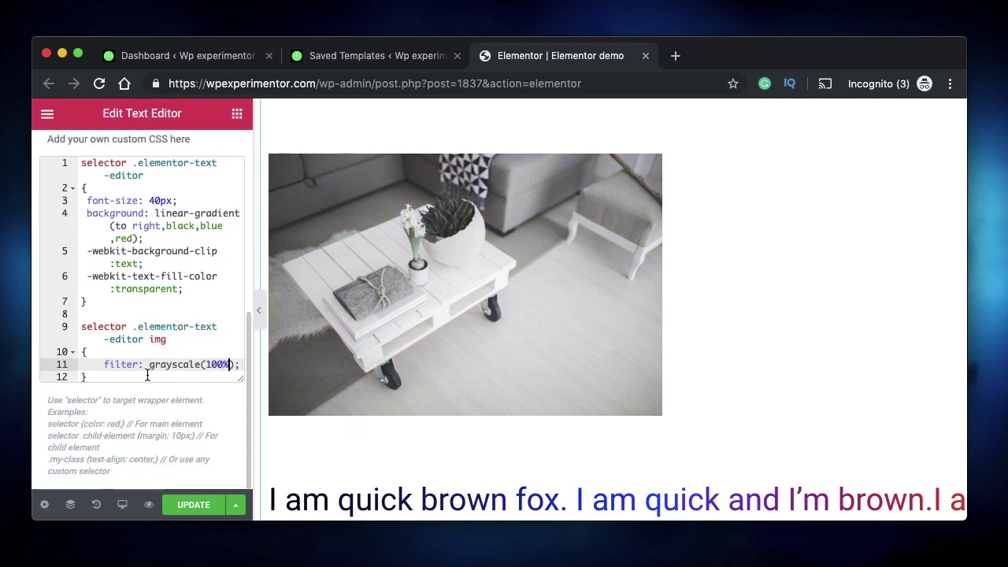
- Copy the image rule's selector below that rule, extend it to "selector .elementor-text-editor img:hover" and give it an empty pair of braces
left_click(82, 329)
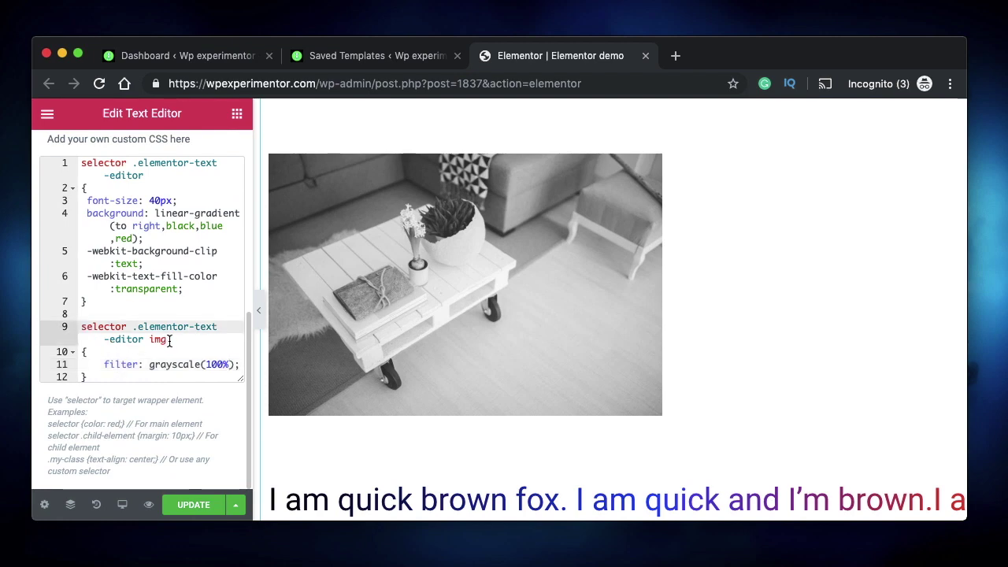
left_click(170, 340, "shift")
key("super+c")
left_click(228, 376)
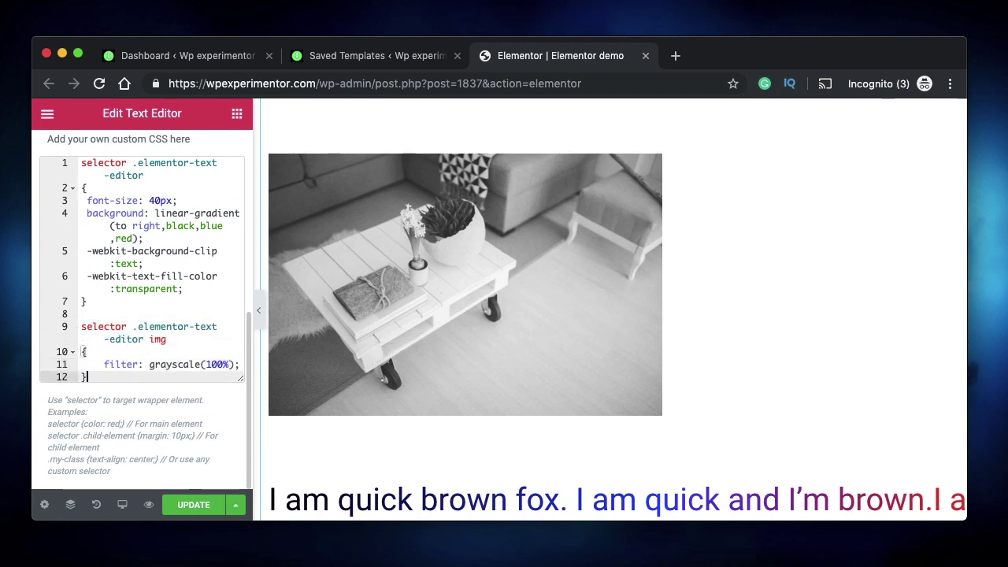
key("Return")
key("super+v")
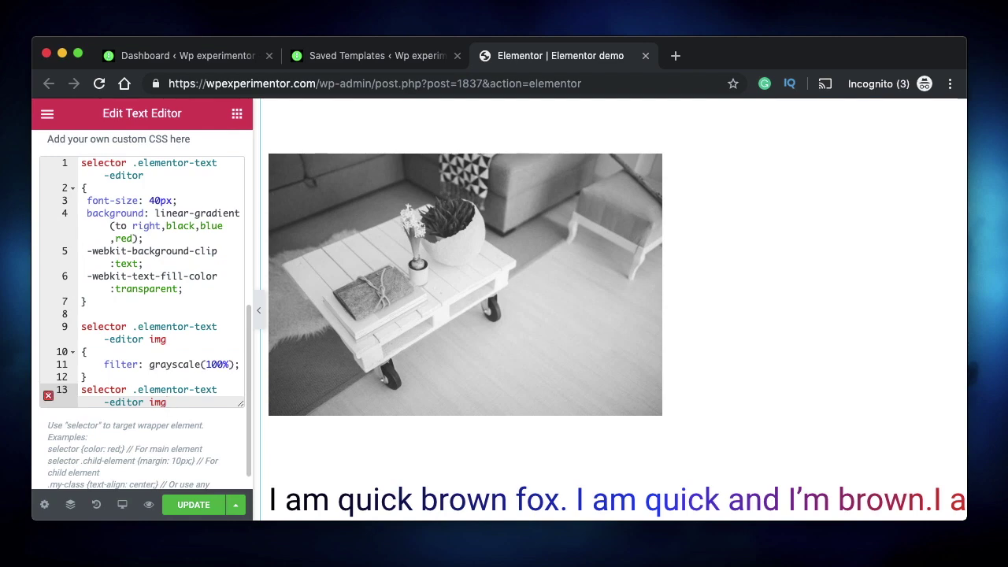
type(":hover")
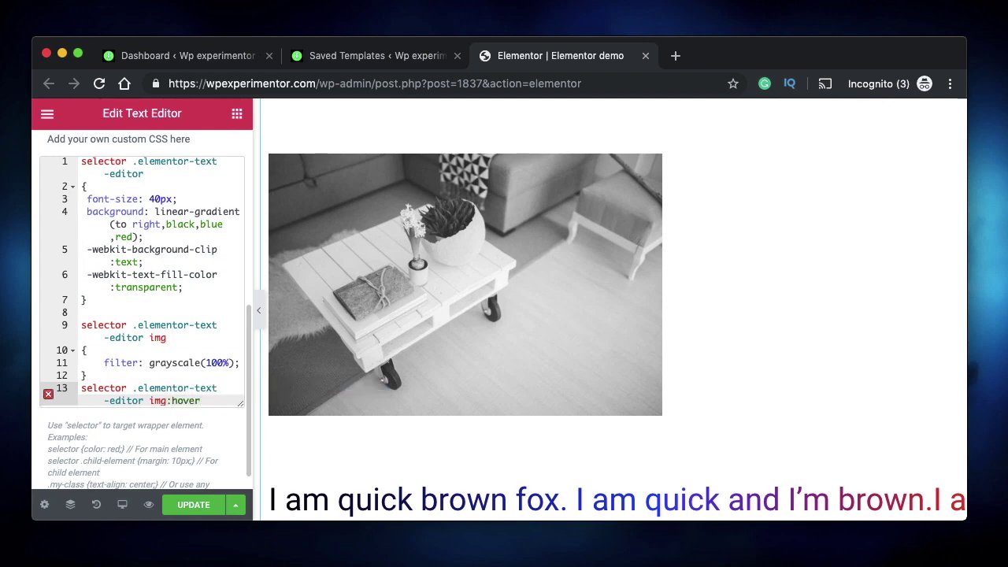
key("Return")
type("{")
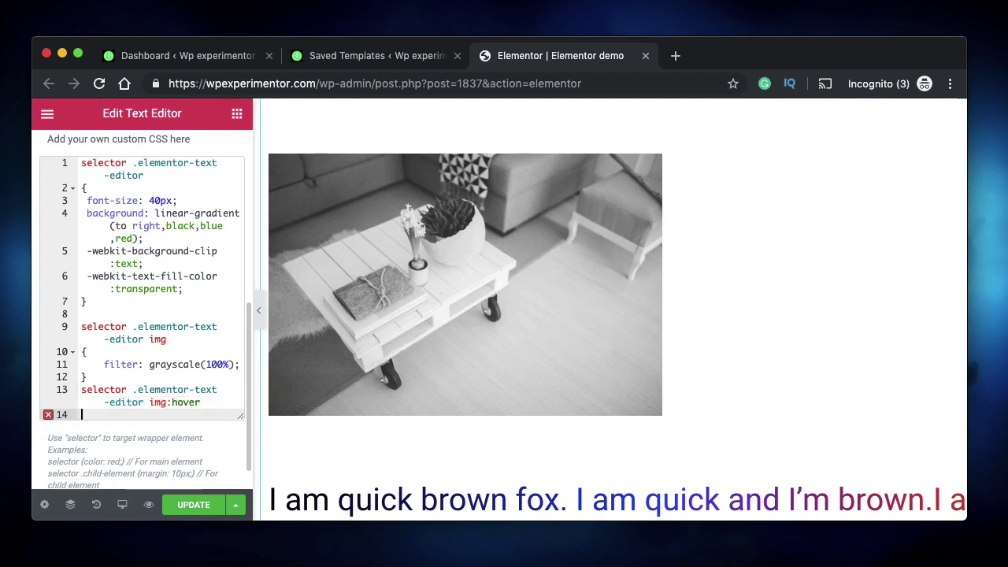
key("Return")
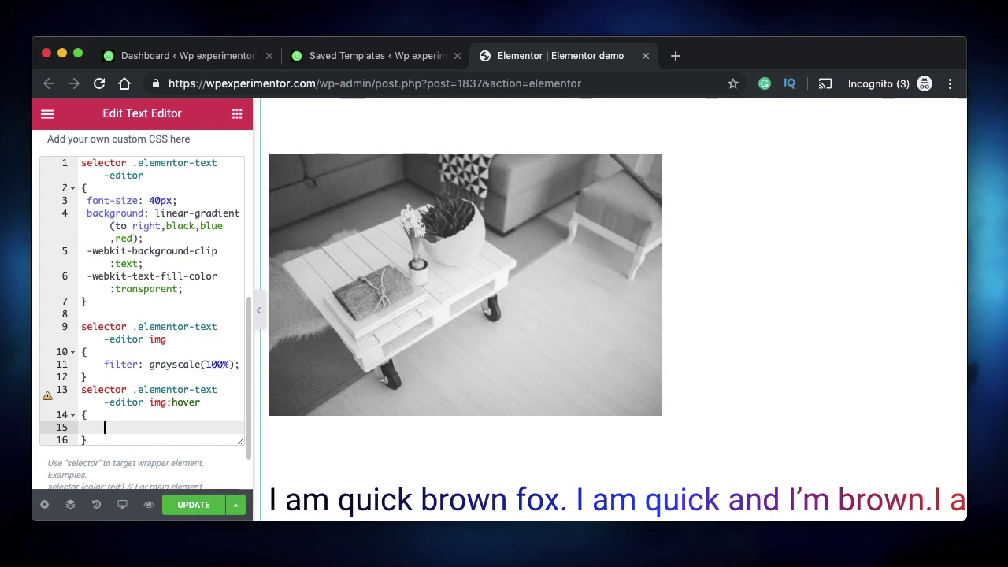
- Add "transition: filter 0.4s;" to the image rule and "filter: none;" to the hover rule
left_click(239, 364)
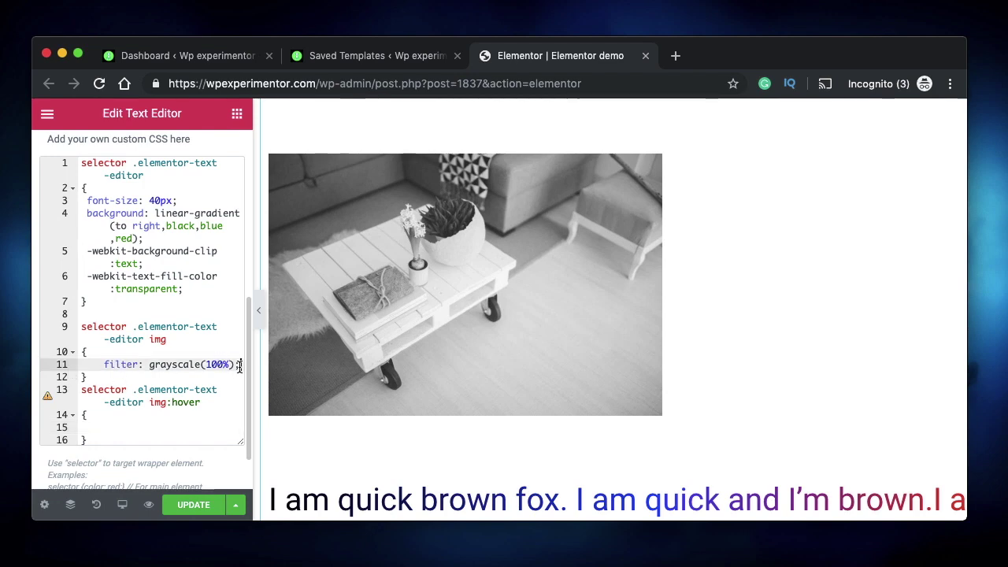
key("Return")
type("transition: filter 0.4s;")
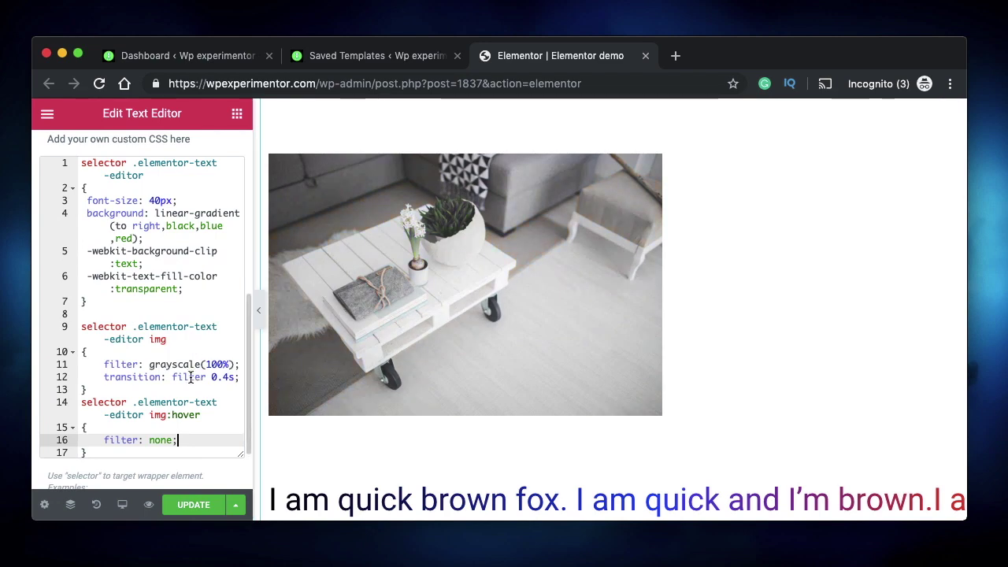
- Extend the image rule's transition with ",tranform 4s ease-in-out" and add "transform: scale(1.2,1.2) translate(-10%,-10%);" to the hover rule
left_click(233, 378)
type(",")
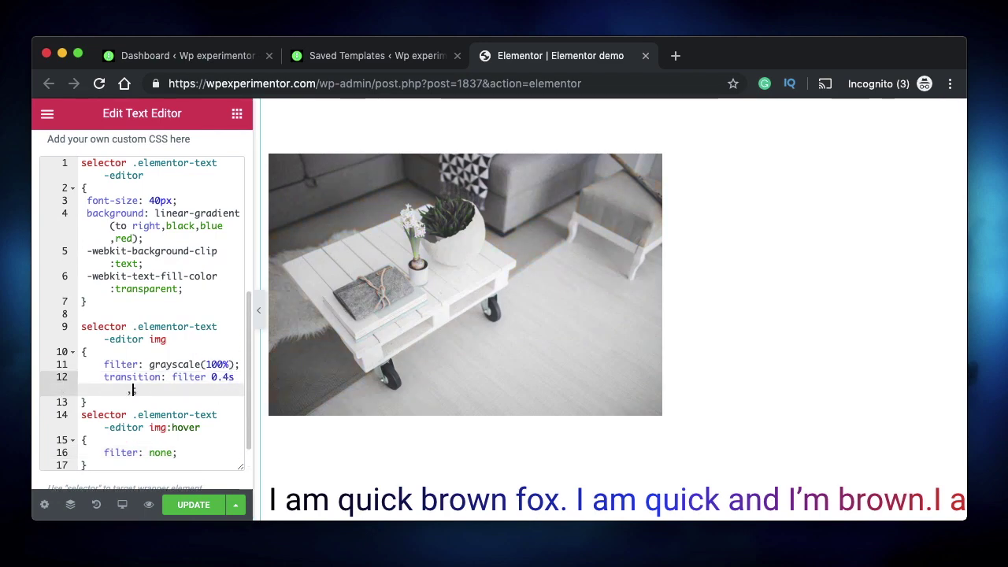
type("tra")
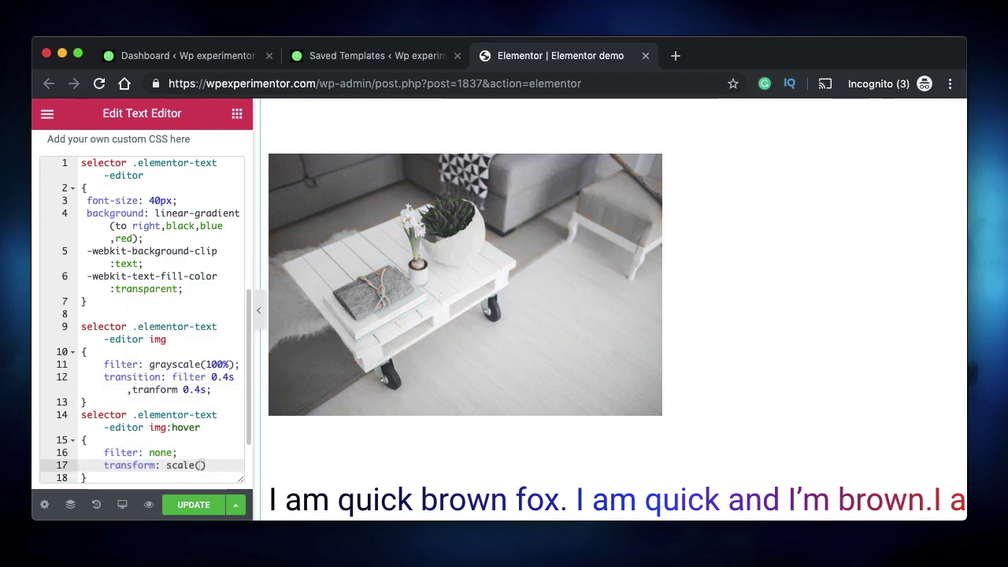
type("2")
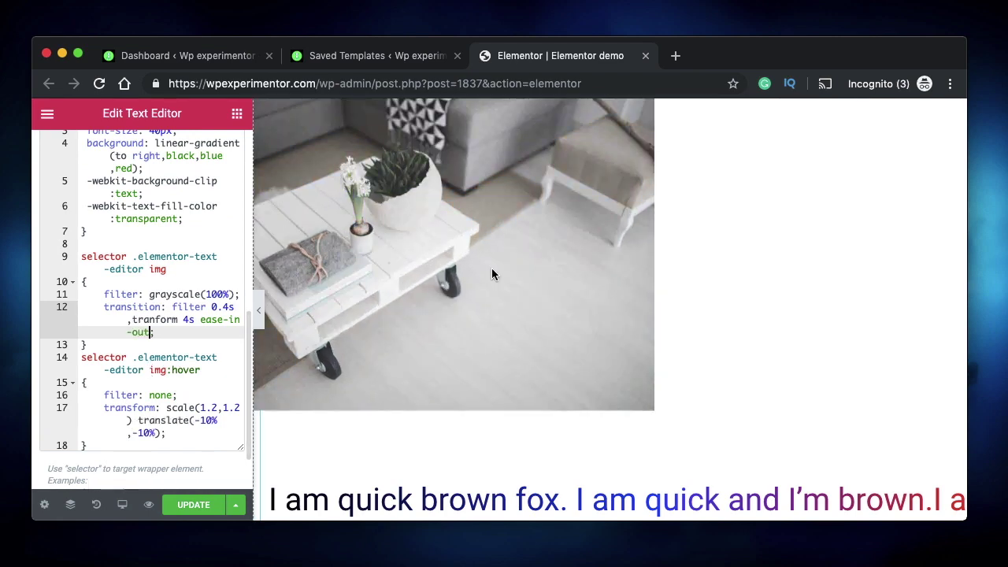
- Review the image and hover rules and check the hover effect on the image in the preview
double_click(141, 332)
scroll(150, 333, "down", 2)
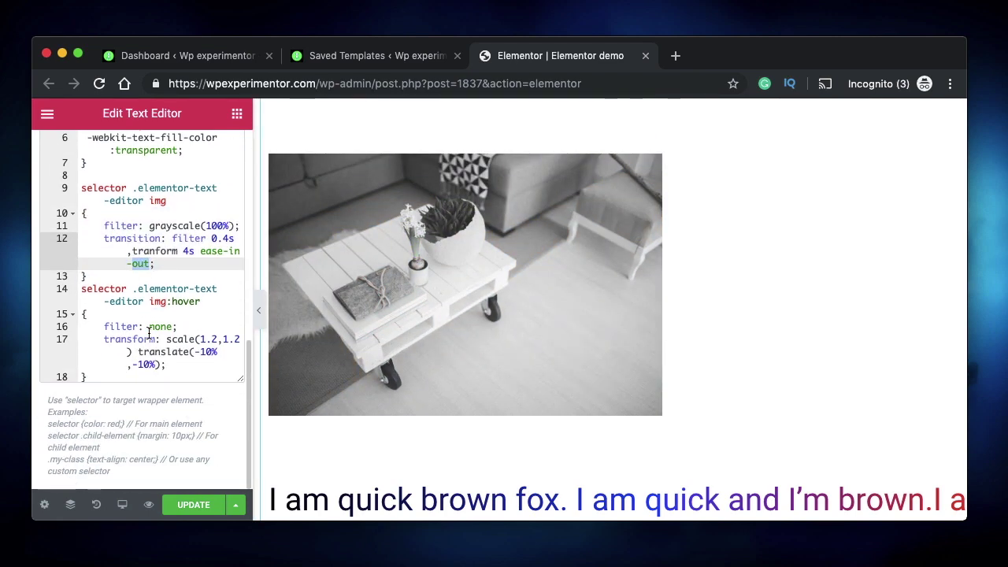
left_click(153, 213)
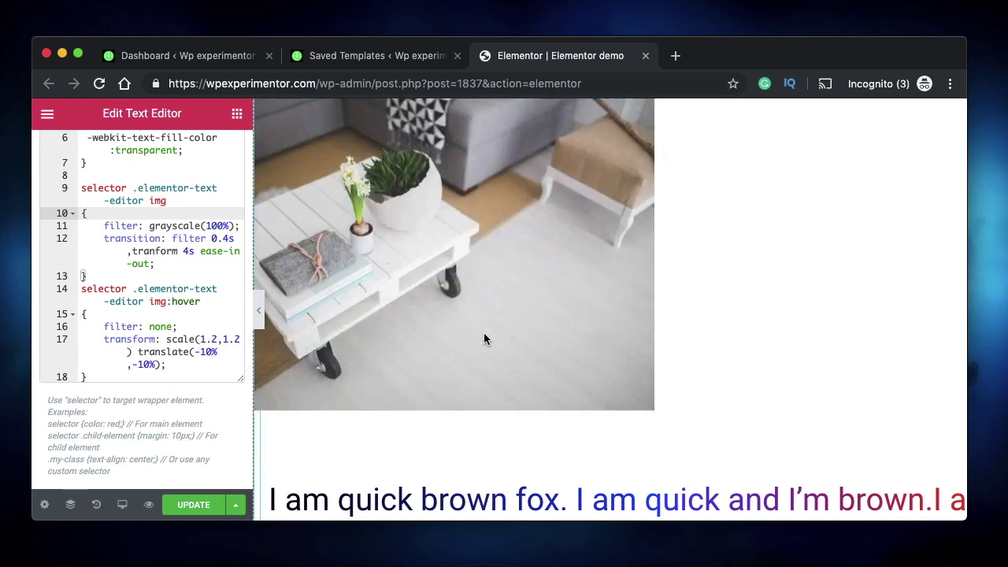
- Return to the widget's content and select the whole blockquote paragraph in the visual editor
scroll(191, 293, "up", 2)
scroll(191, 293, "up", 10)
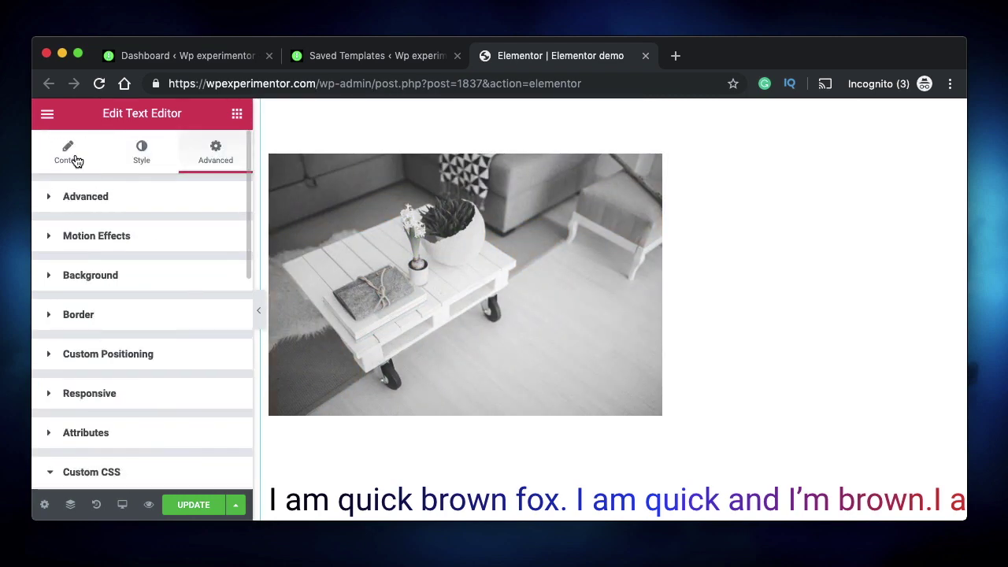
left_click(72, 156)
left_click(165, 306)
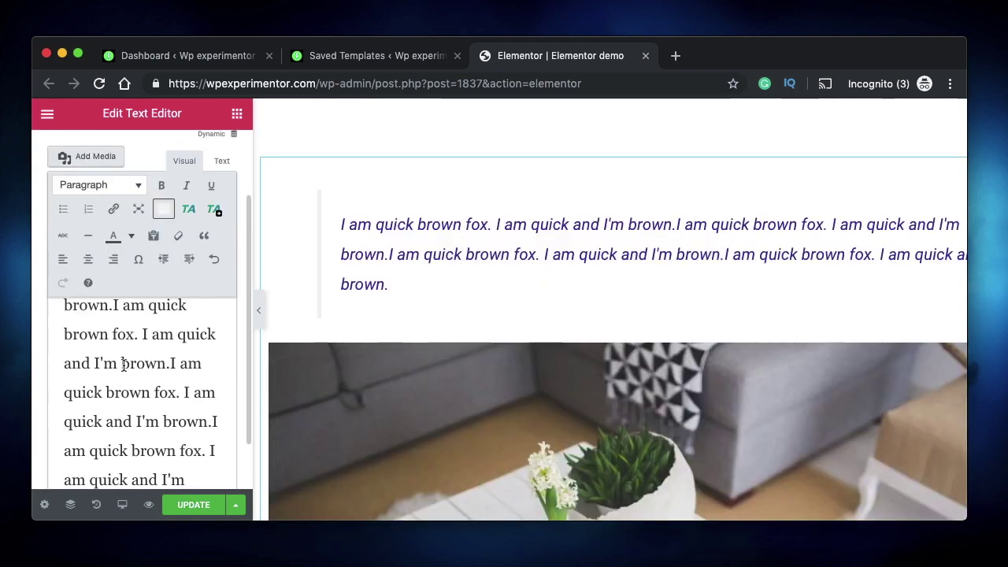
scroll(114, 358, "up", 3)
scroll(110, 355, "up", 2)
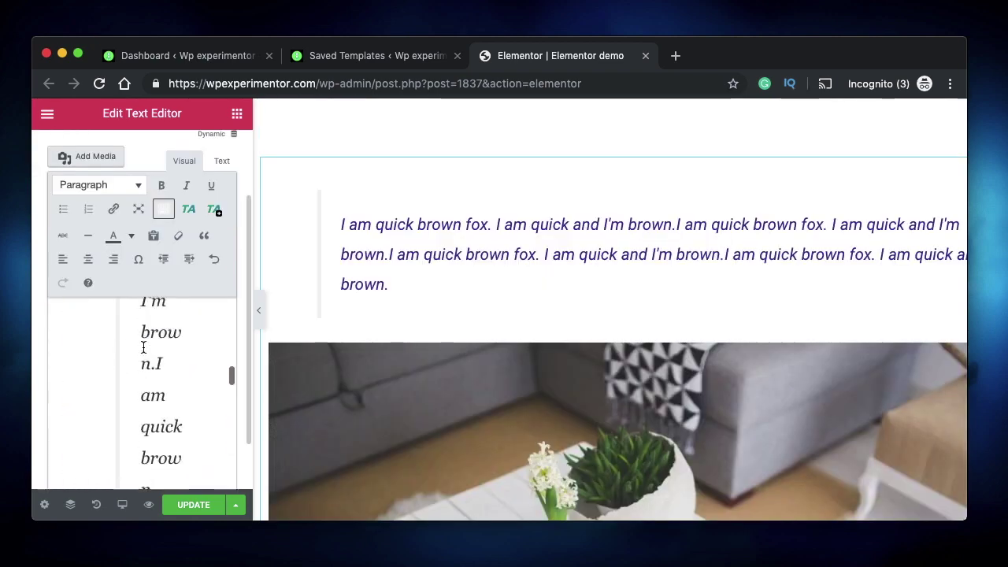
left_click(160, 412)
triple_click(160, 412)
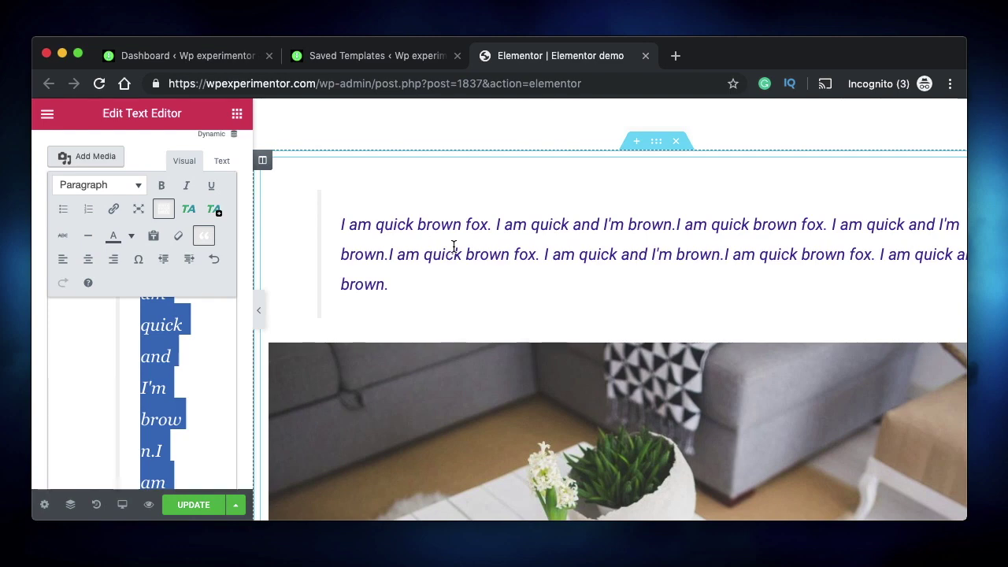
scroll(143, 382, "up", 3)
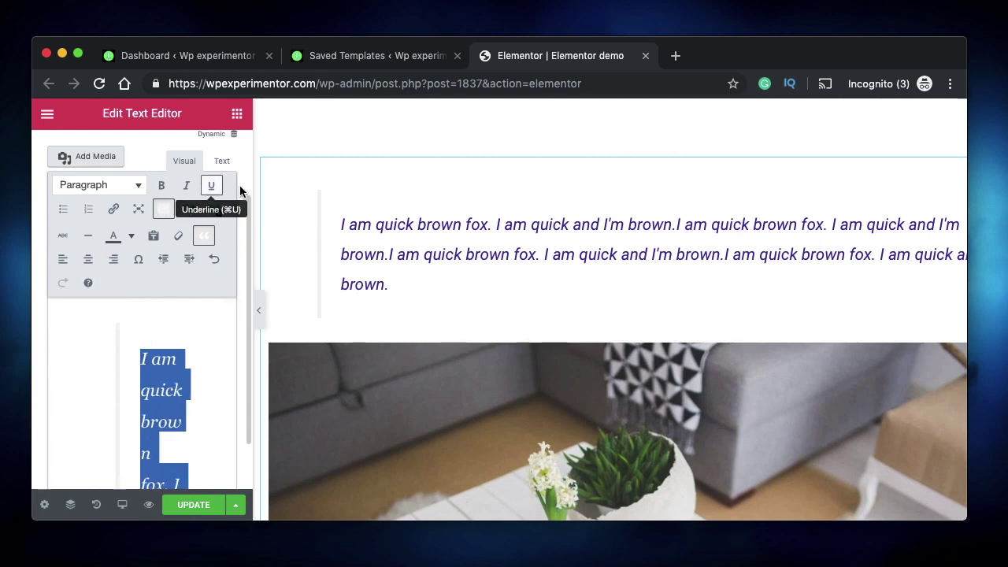
scroll(163, 156, "up", 3)
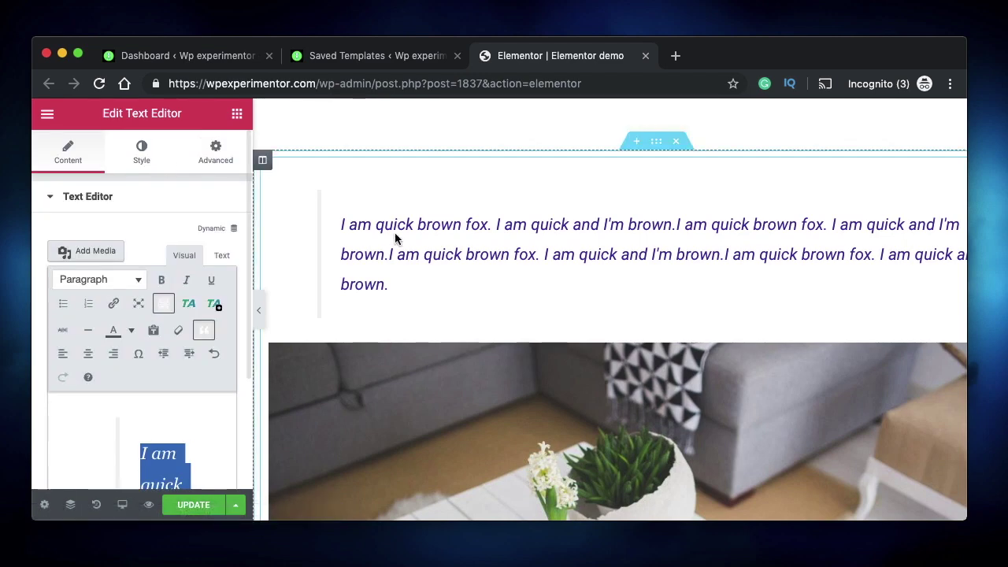
- Inspect the blockquote element and its nested paragraph in the browser's developer tools, then return to the widget's settings
key("super+alt+i")
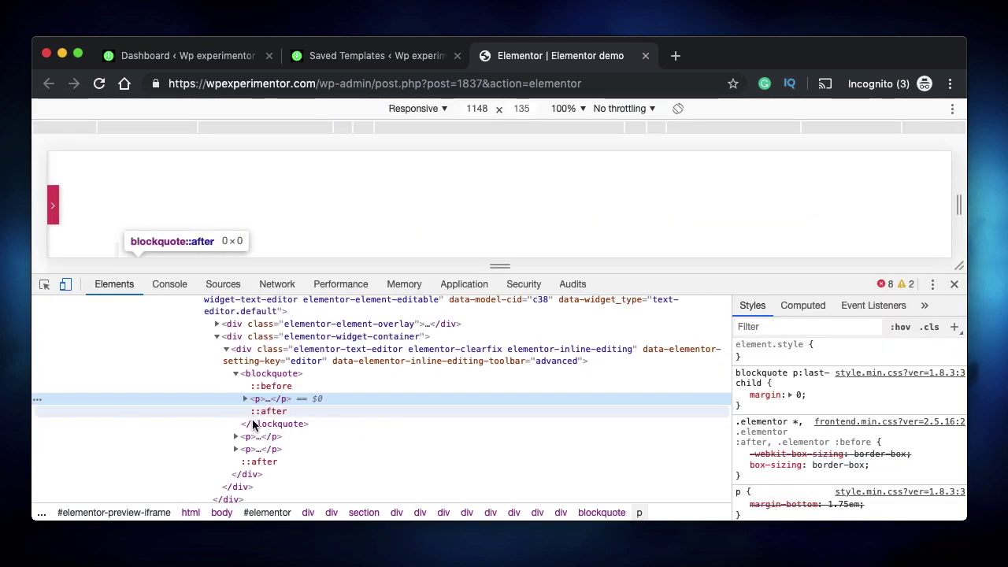
left_click(245, 399)
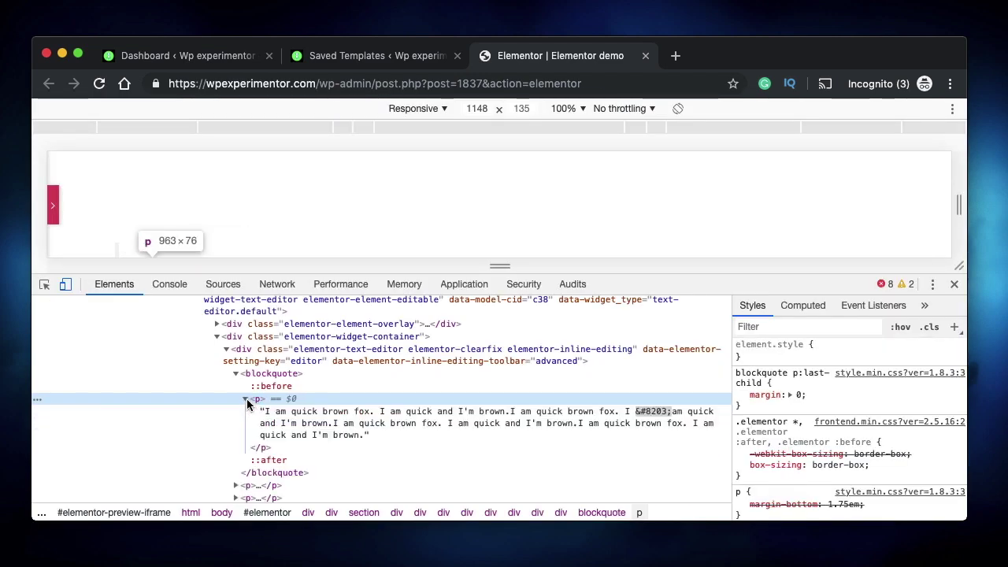
left_click(245, 399)
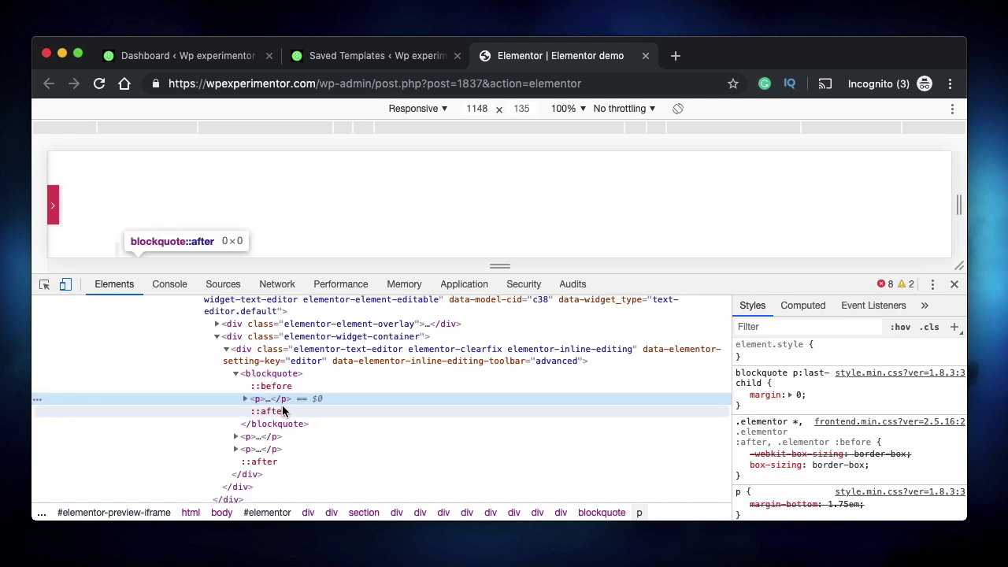
left_click(245, 399)
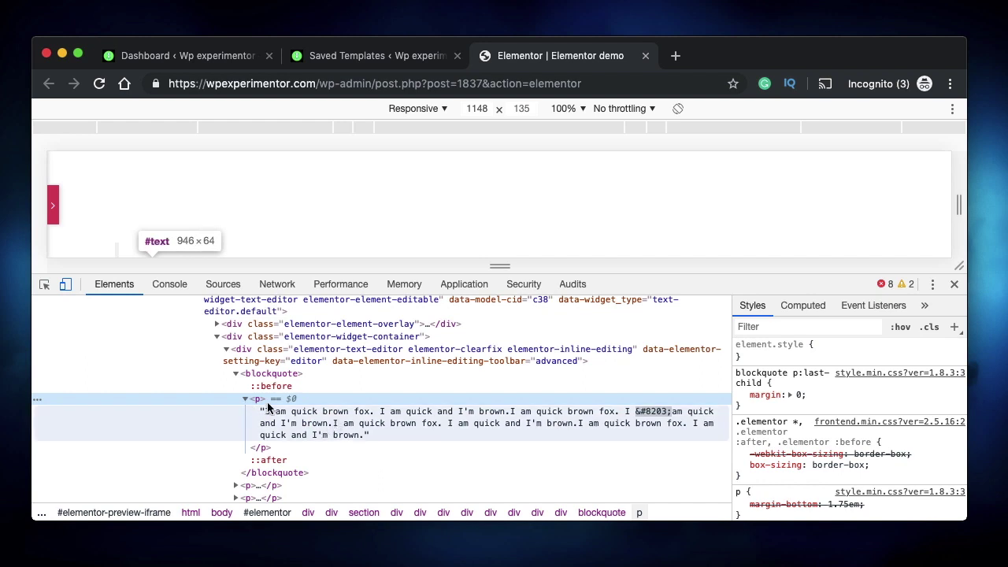
left_click(245, 399)
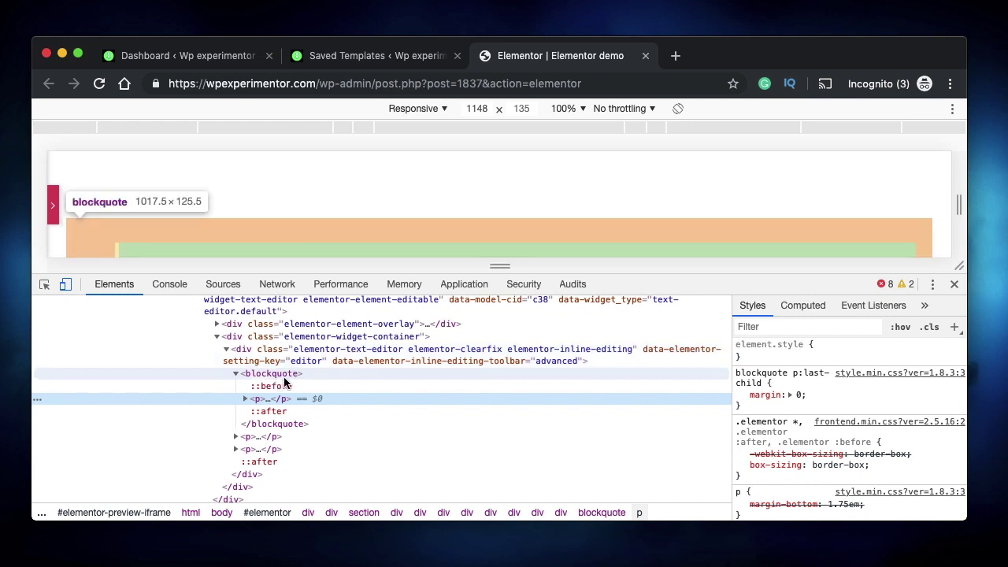
left_click(954, 284)
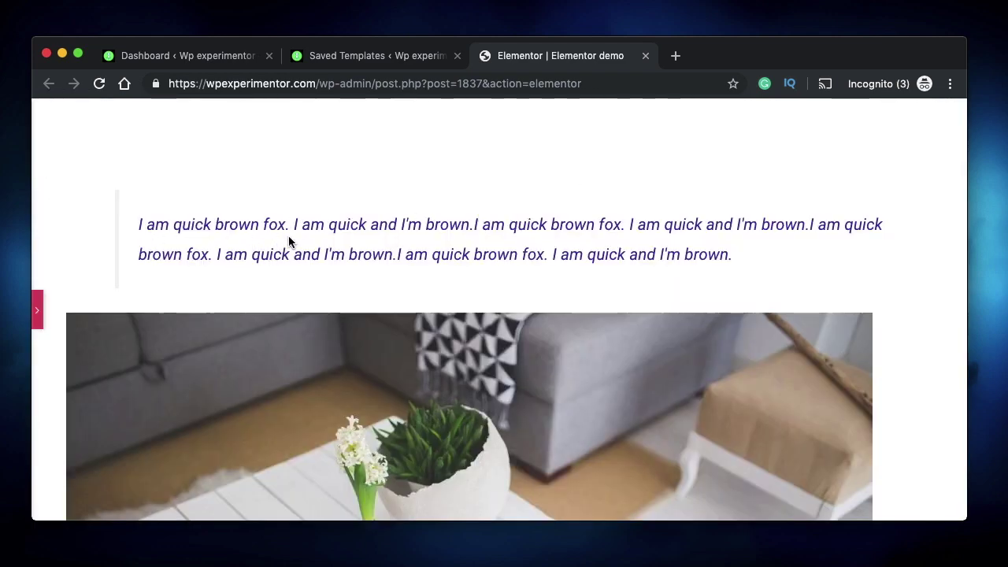
left_click(37, 309)
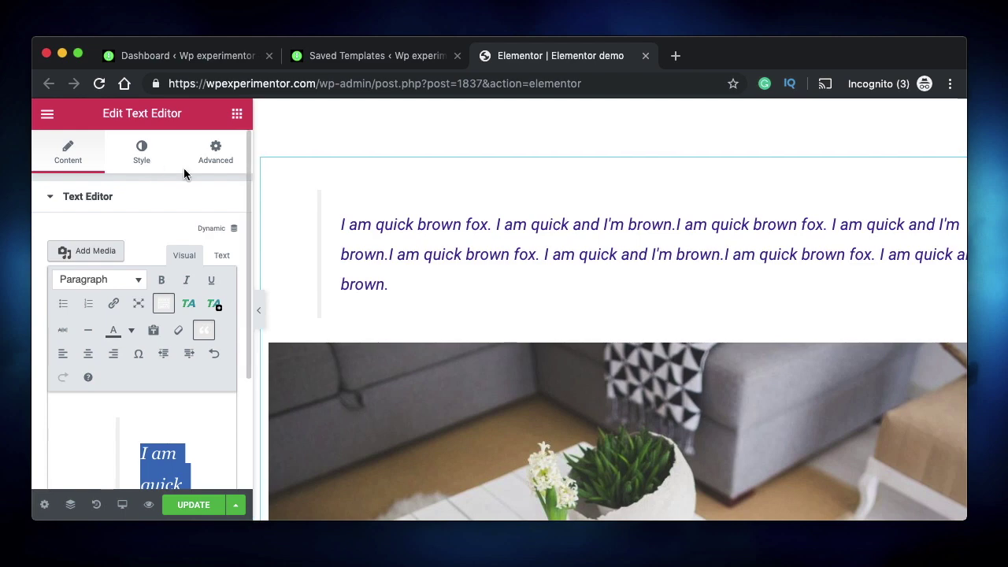
- Start a custom CSS rule for the widget with the selector "selector .elementor-text-editor blockquote" and an empty pair of braces
left_click(218, 148)
scroll(169, 317, "down", 5)
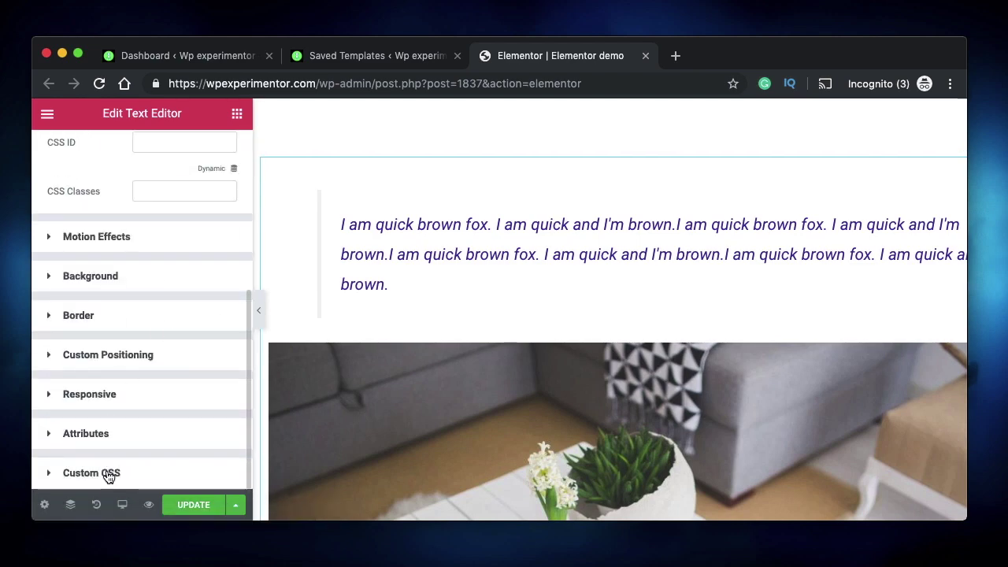
left_click(105, 475)
type("selector .elementor-text-editor blockquote {      }")
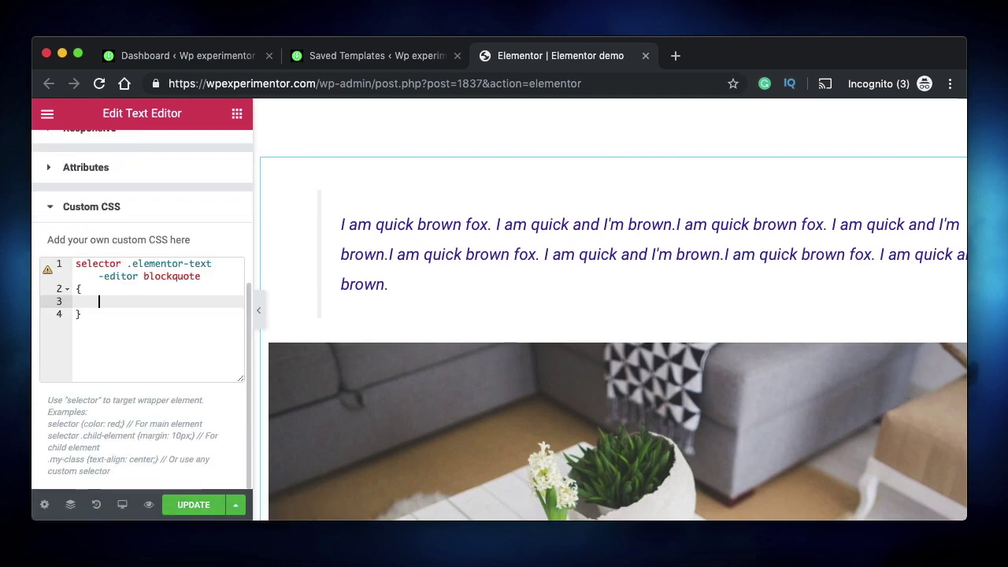
- Add the declarations "background: teal;", "padding: 2%;" and "color:#fff;" to the blockquote rule
type("background: teal;")
type("padding: ")
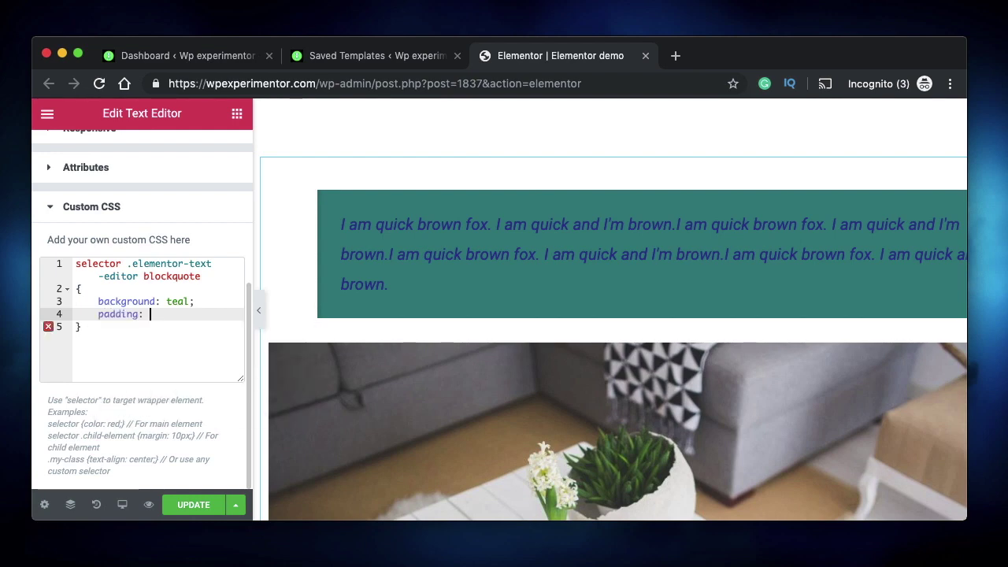
type("2%;")
key("Return")
type("color:#fff;")
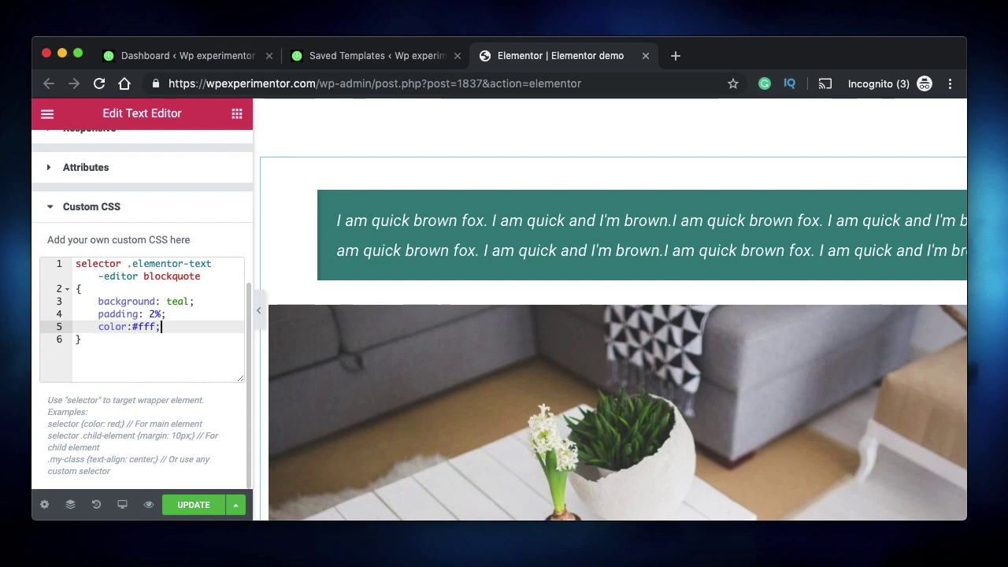
- Add a "border-radius: 50%" declaration to the end of the blockquote rule
key("Return")
type("bord")
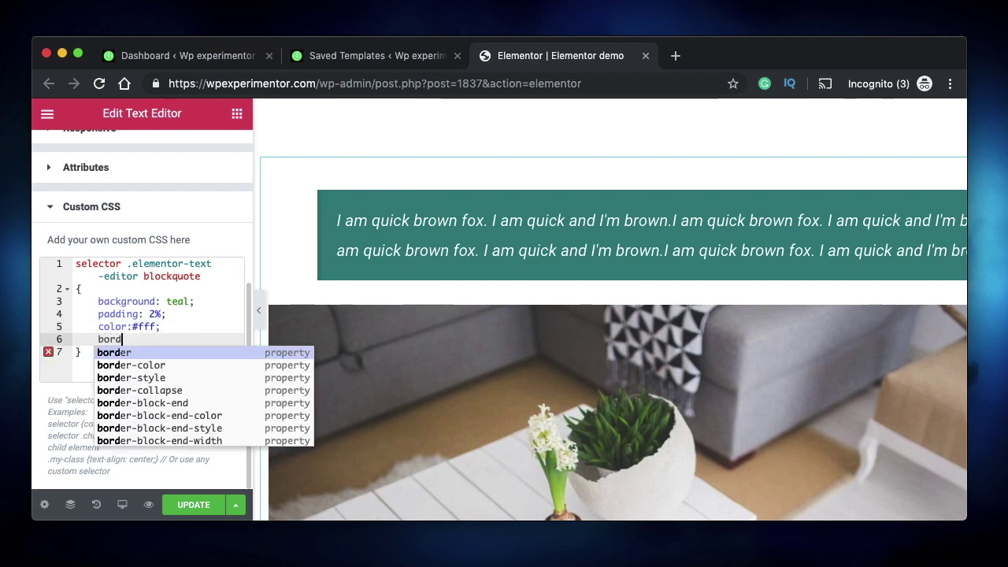
key("Return")
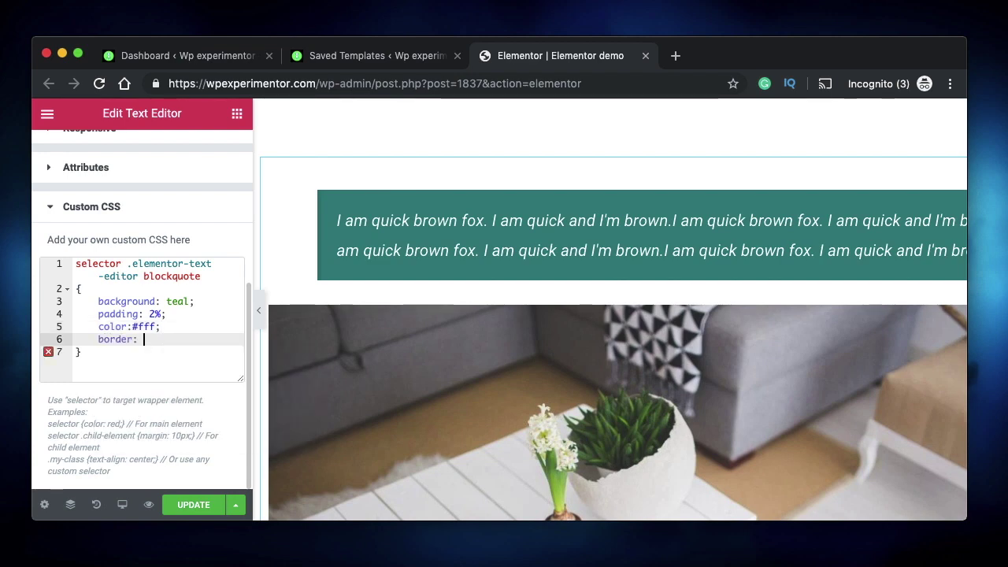
key("BackSpace")
key("BackSpace")
type("-radius: ")
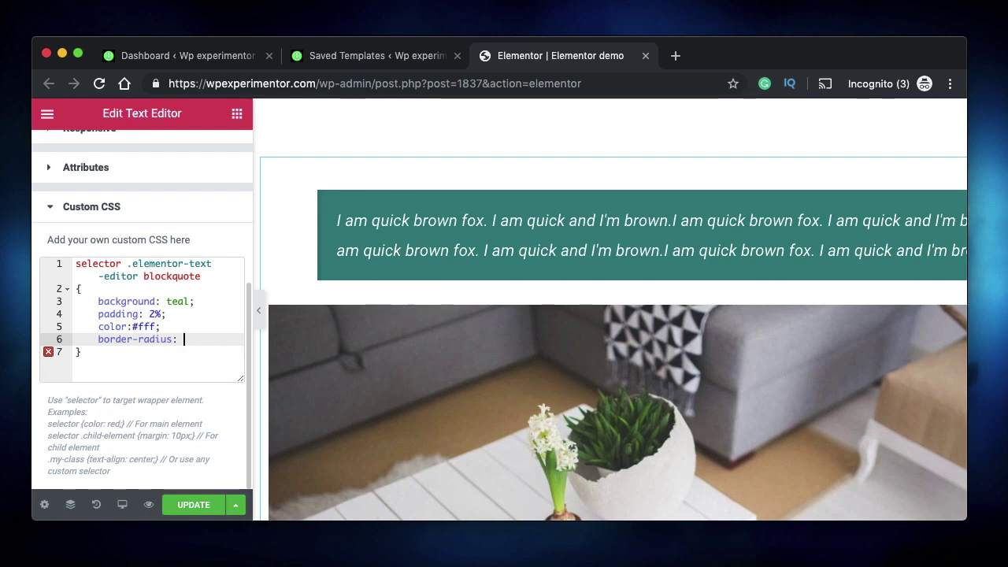
type("50%")
- Set the padding in the blockquote rule to 4%
left_click(155, 314)
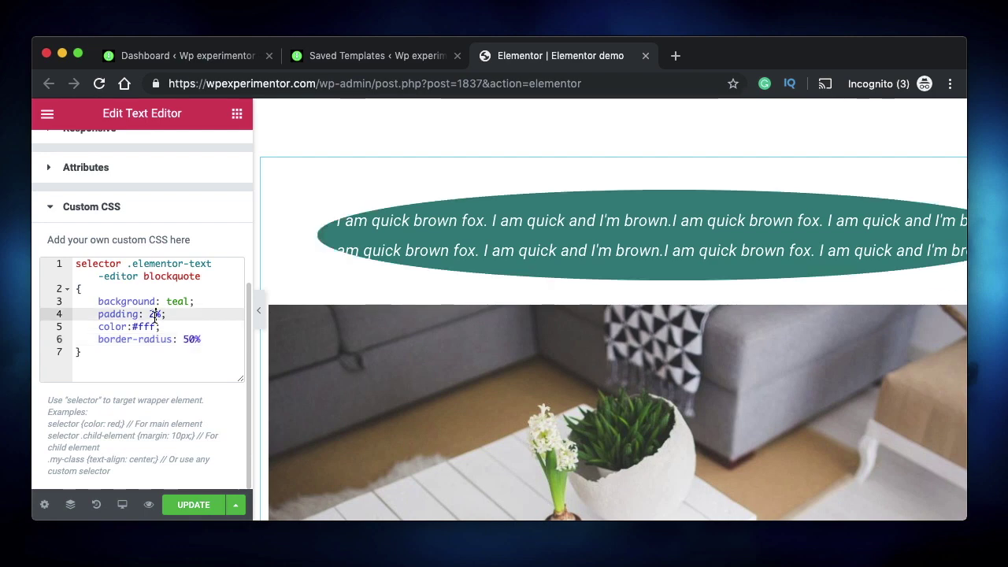
key("BackSpace")
type("4")
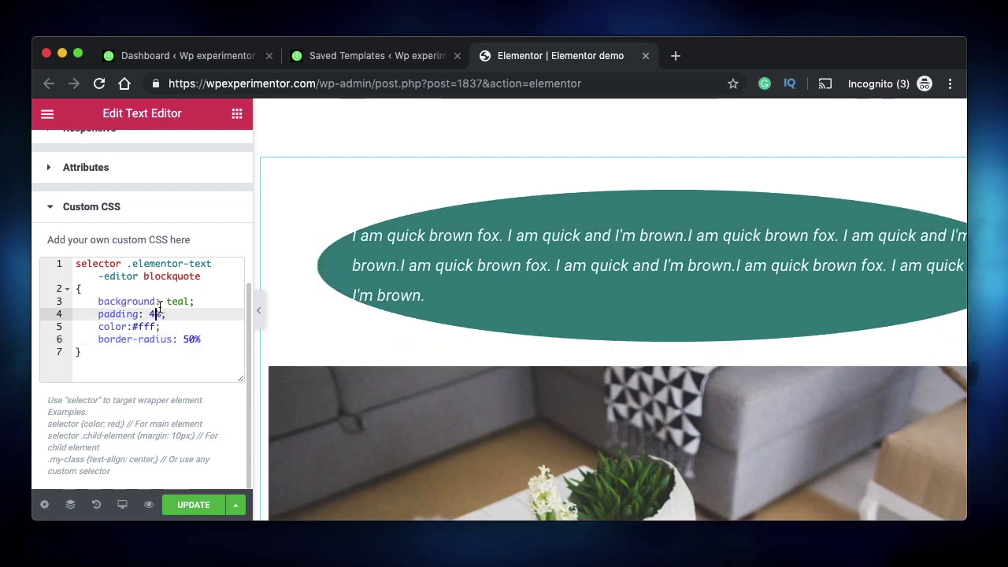
- Set the padding in the blockquote rule to 10%
key("BackSpace")
type("10")
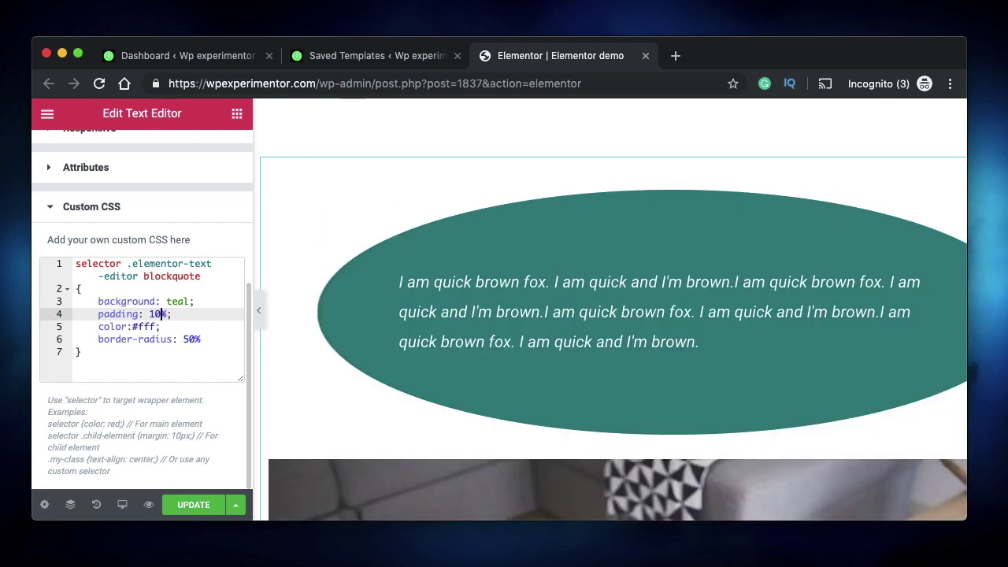
double_click(160, 315)
triple_click(160, 316)
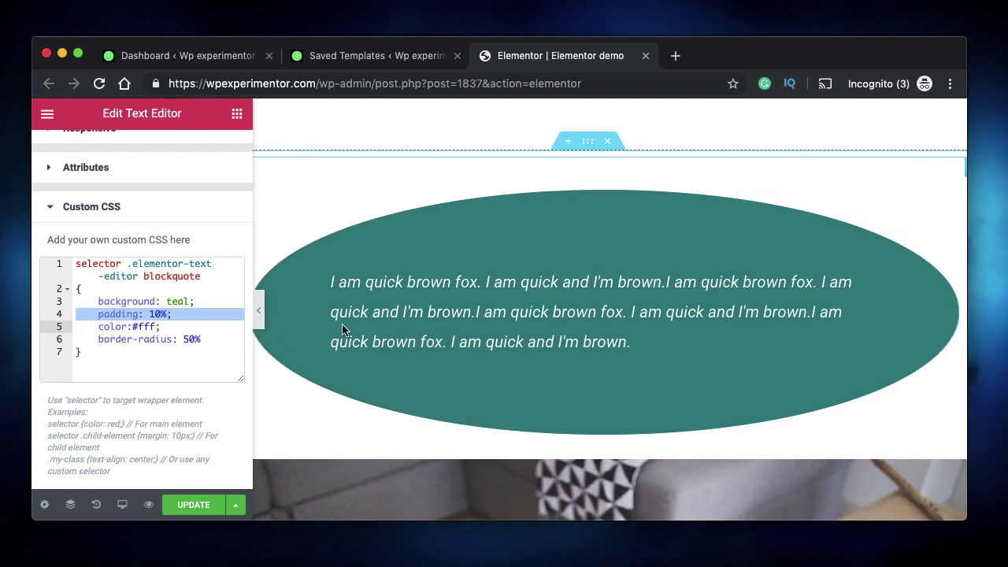
left_click(161, 315)
triple_click(161, 314)
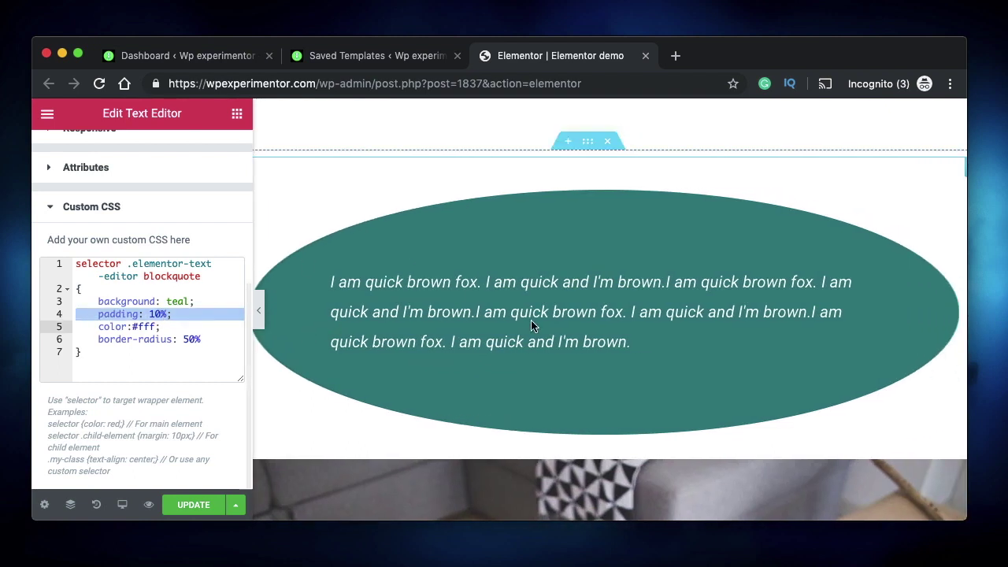
left_click(168, 315)
- Delete the entire custom CSS code and undo the deletion
left_click(130, 354)
key("super+a")
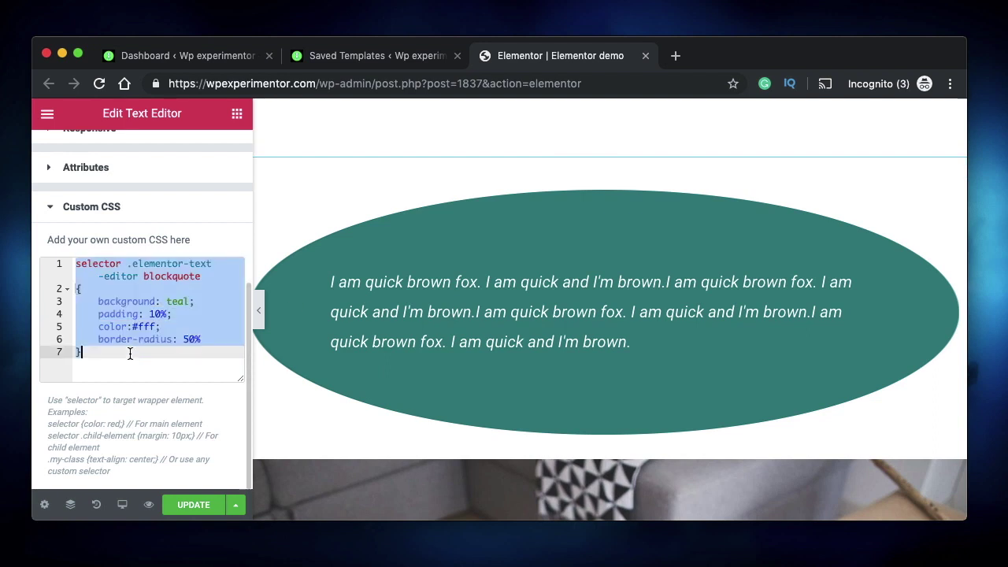
key("BackSpace")
key("super+z")
left_click(108, 344)
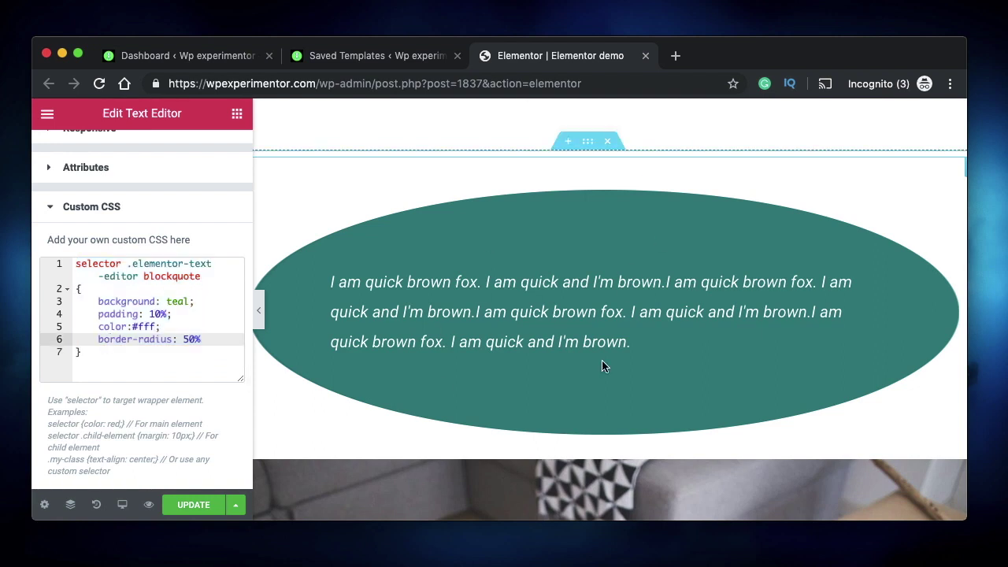
- Extend the blockquote's border-radius declaration to "50% 45%" and end it with a semicolon
left_click(212, 340)
type(";")
key("Return")
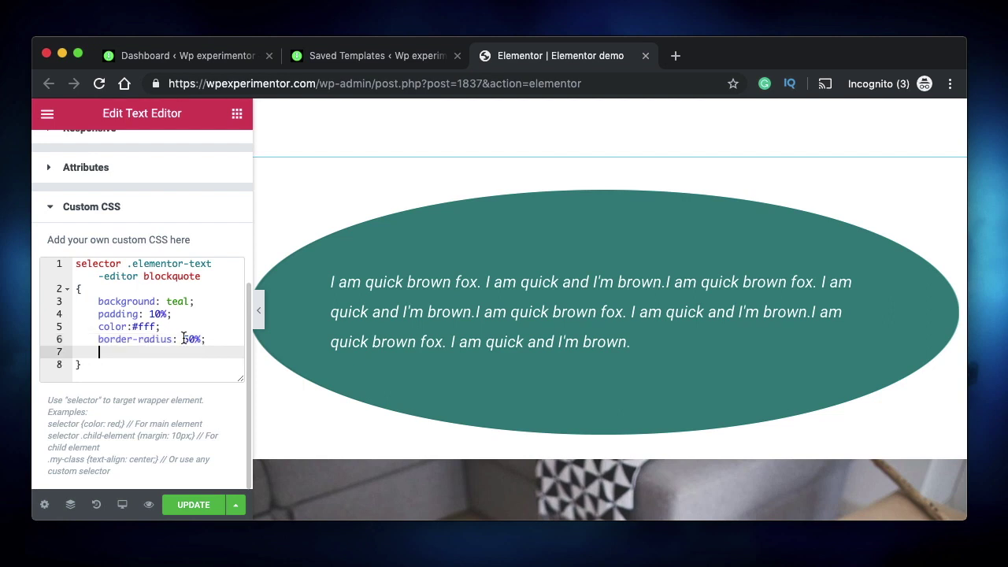
left_click(207, 339)
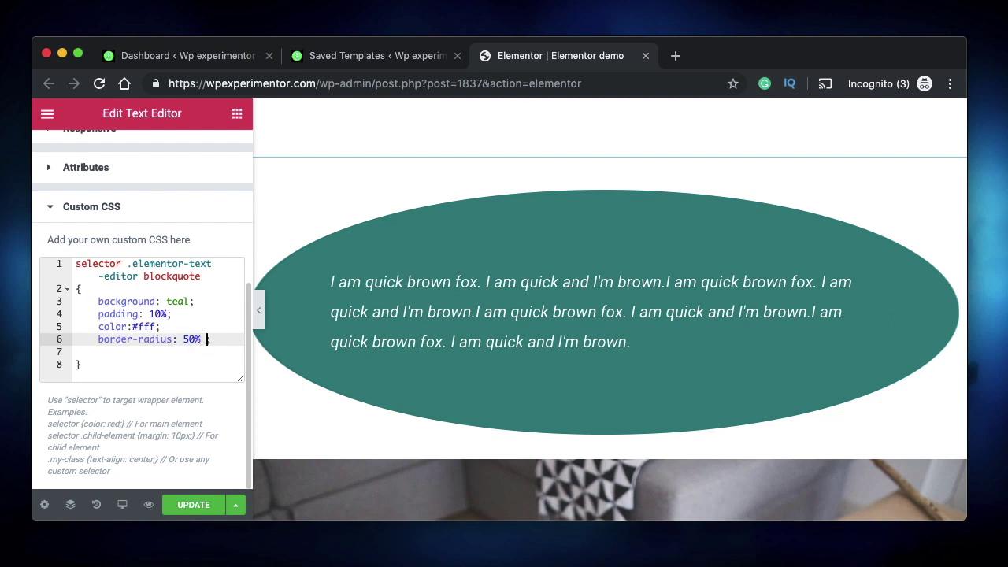
type("5")
key("BackSpace")
type("4")
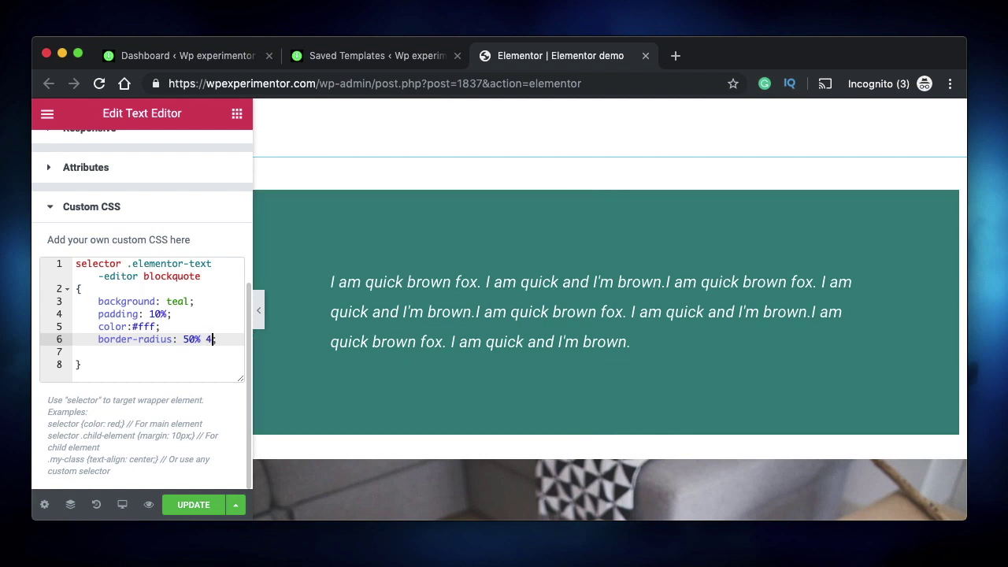
type("5%")
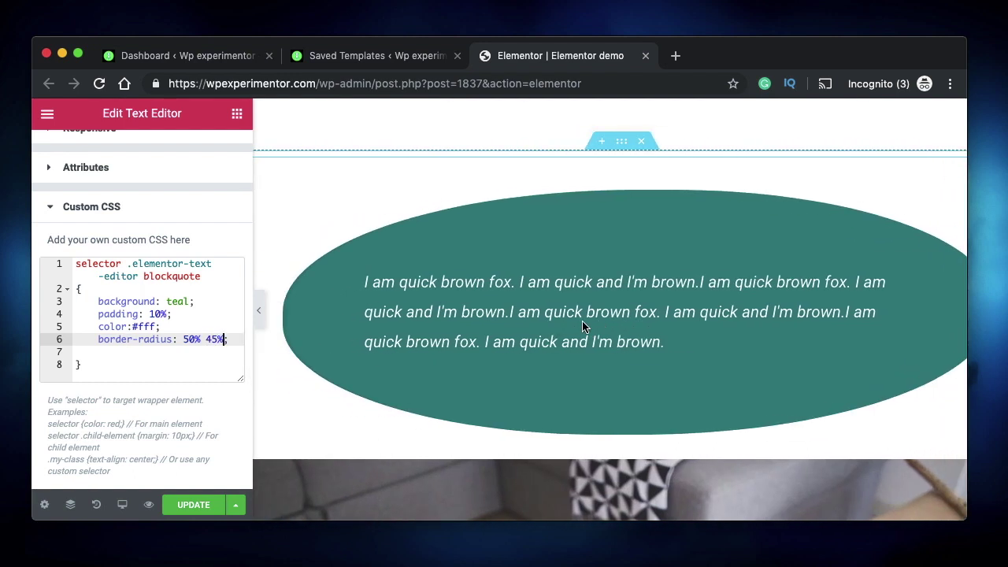
type(";")
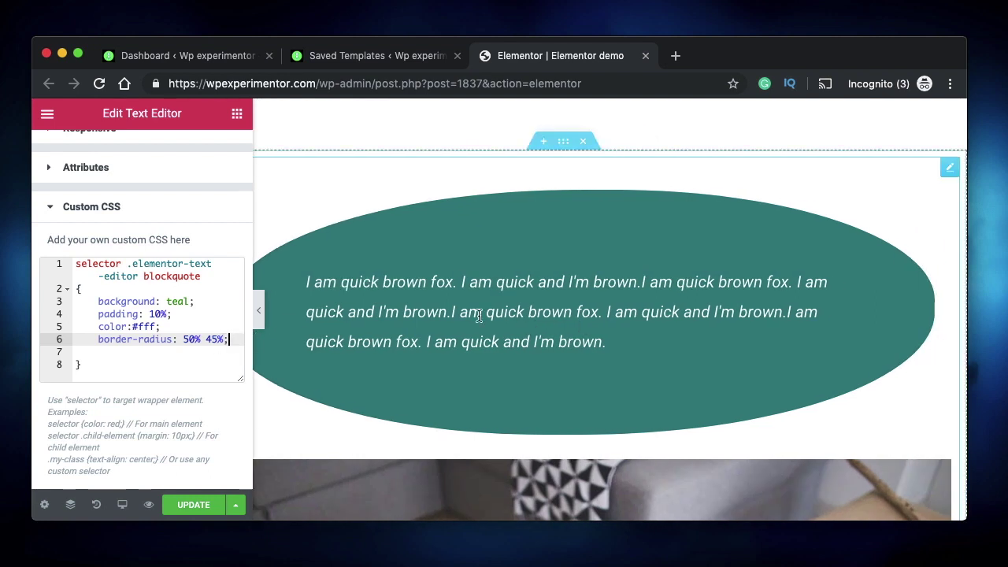
scroll(479, 315, "up", 1)
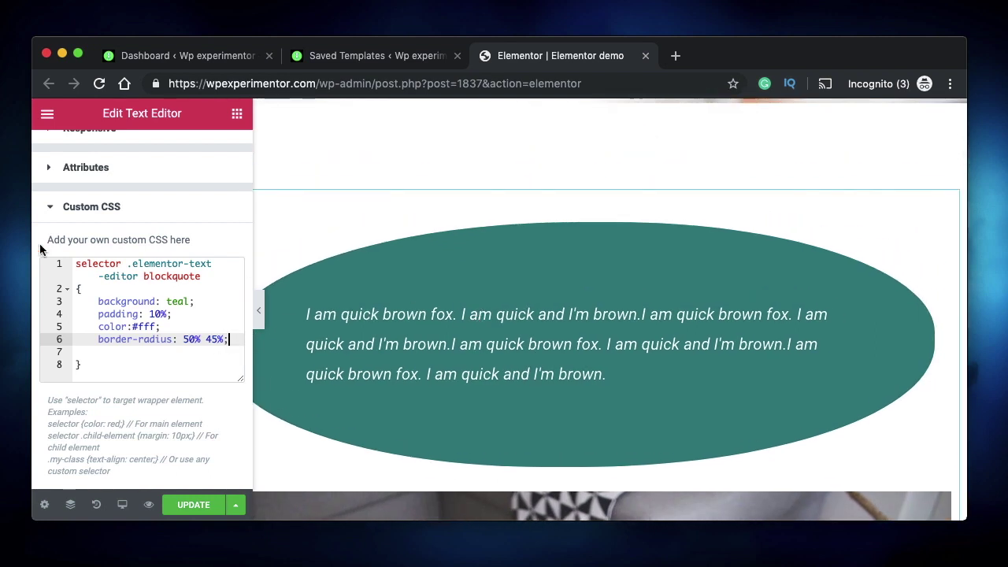
- Review the widget's content and advanced settings, and the selector and background lines of its custom CSS
left_click(101, 206)
left_click(82, 159)
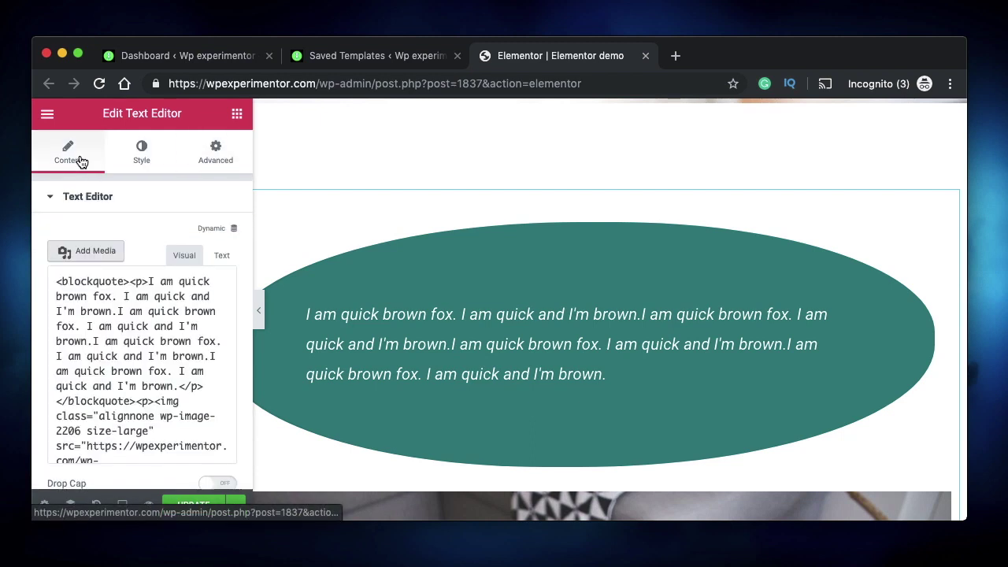
left_click(222, 156)
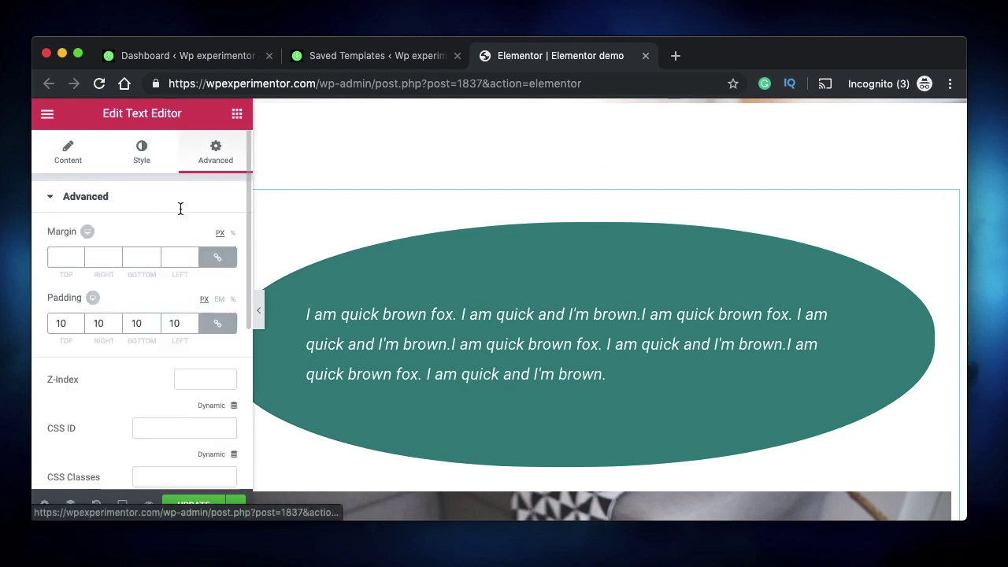
scroll(157, 308, "down", 5)
left_click(91, 472)
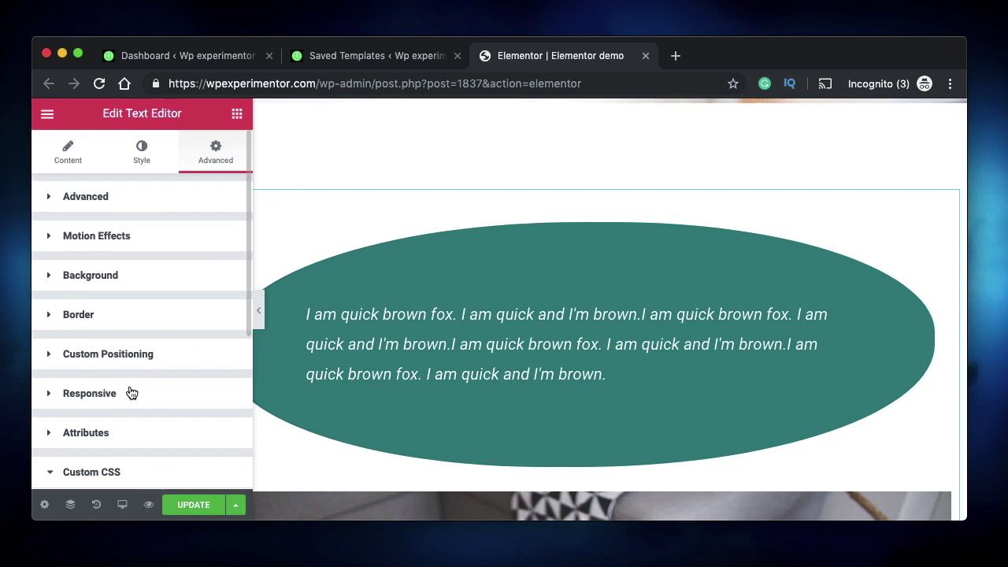
triple_click(107, 302)
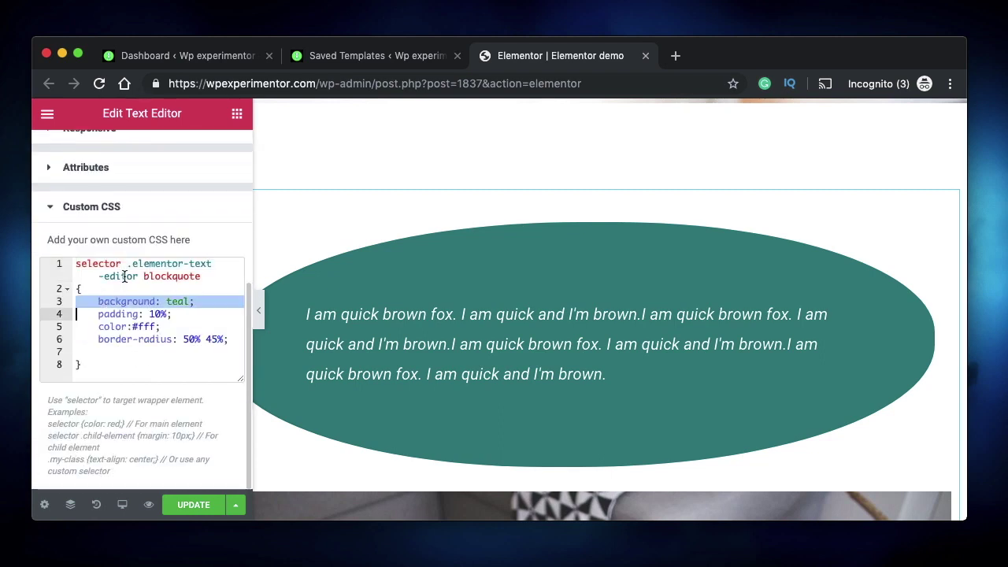
triple_click(125, 277)
triple_click(125, 277)
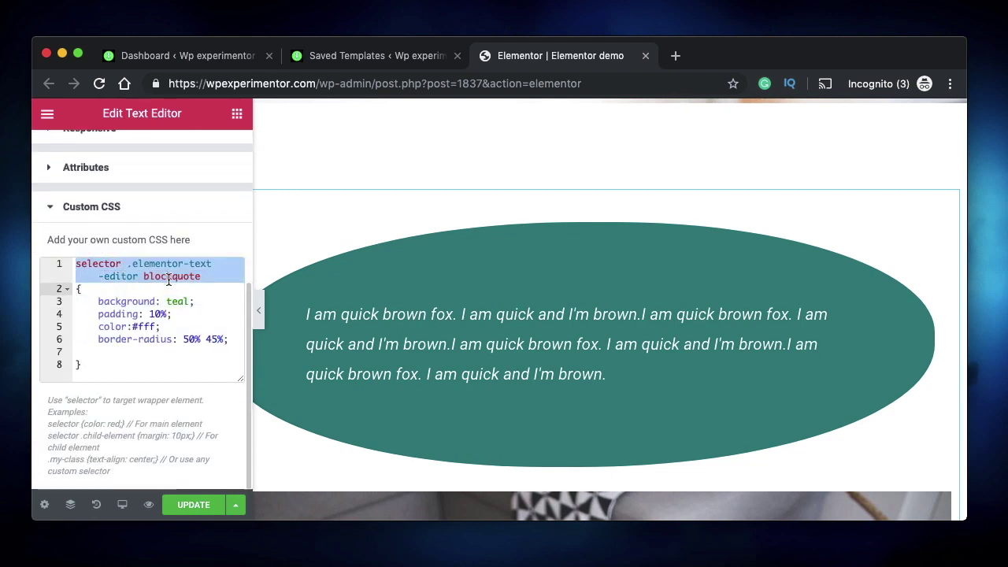
triple_click(128, 272)
left_click(98, 302)
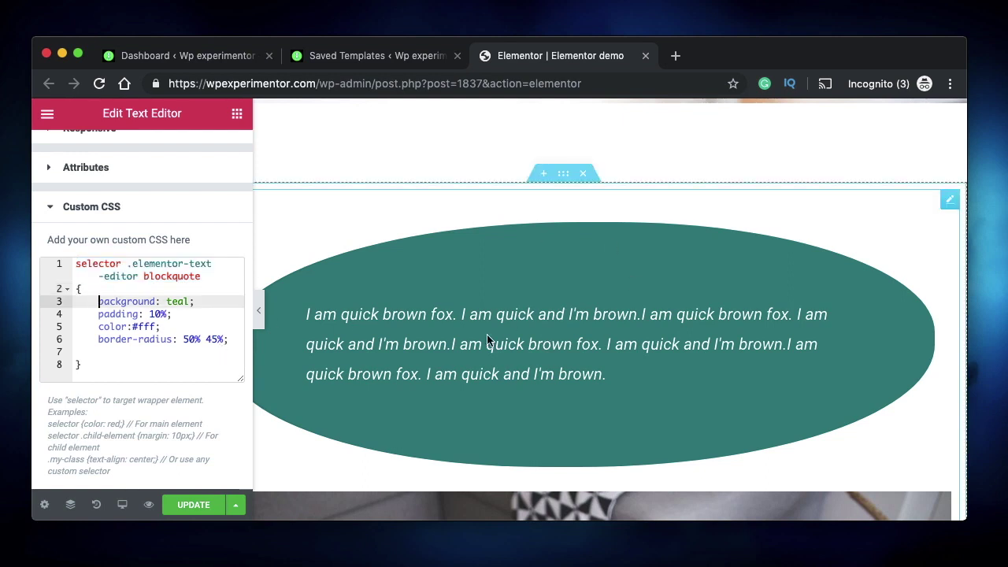
- Try a "columns:2 10px;" declaration after border-radius in the blockquote rule, and remove it again
left_click(230, 339)
key("Return")
type("colu,")
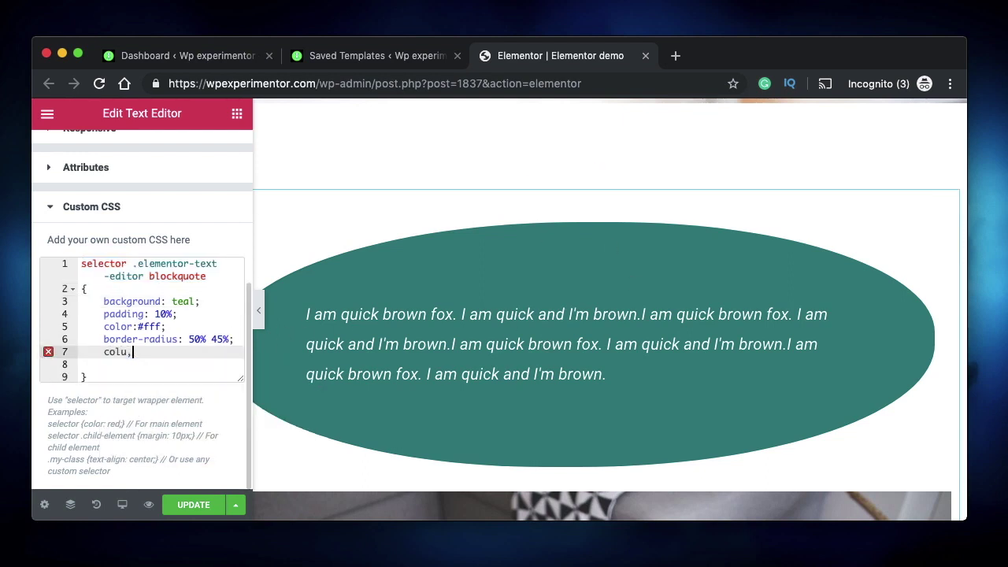
type("mns:210px;")
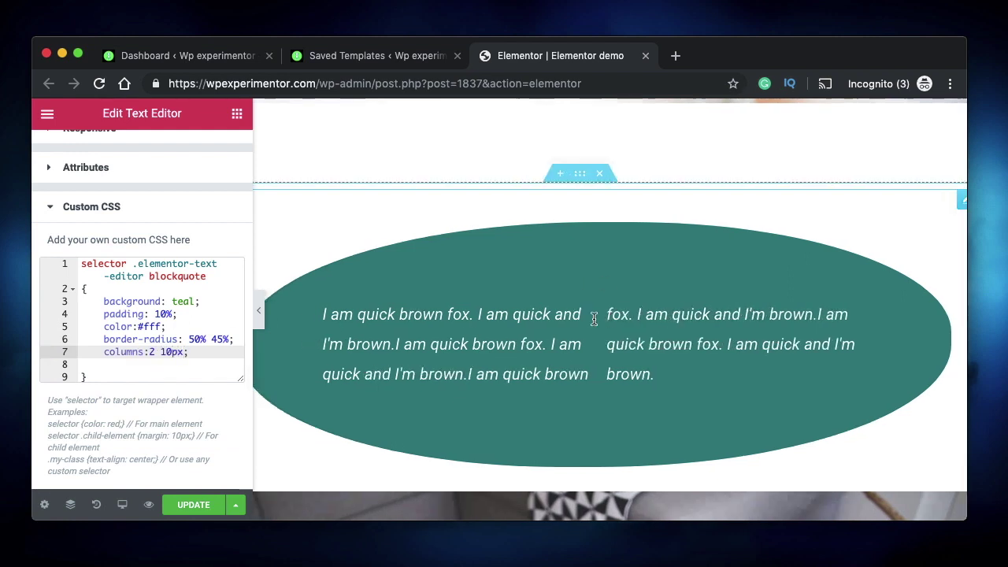
scroll(604, 343, "left", 5)
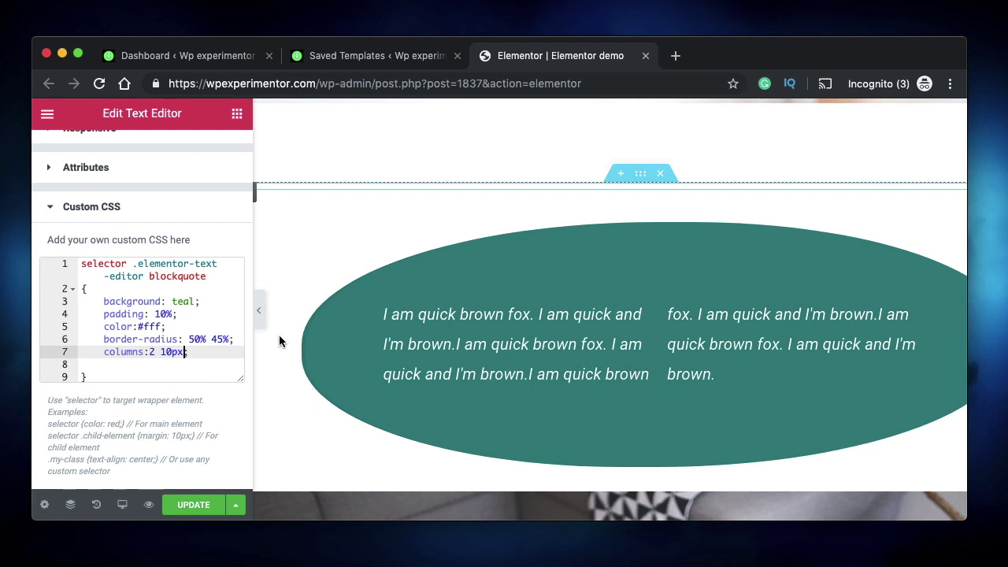
triple_click(153, 352)
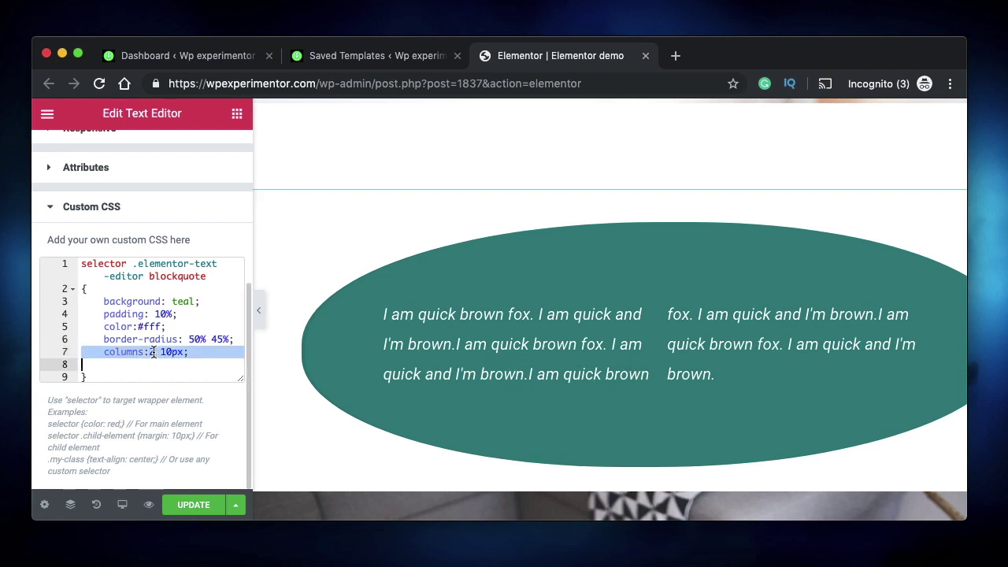
left_click(154, 352)
scroll(661, 337, "right", 5)
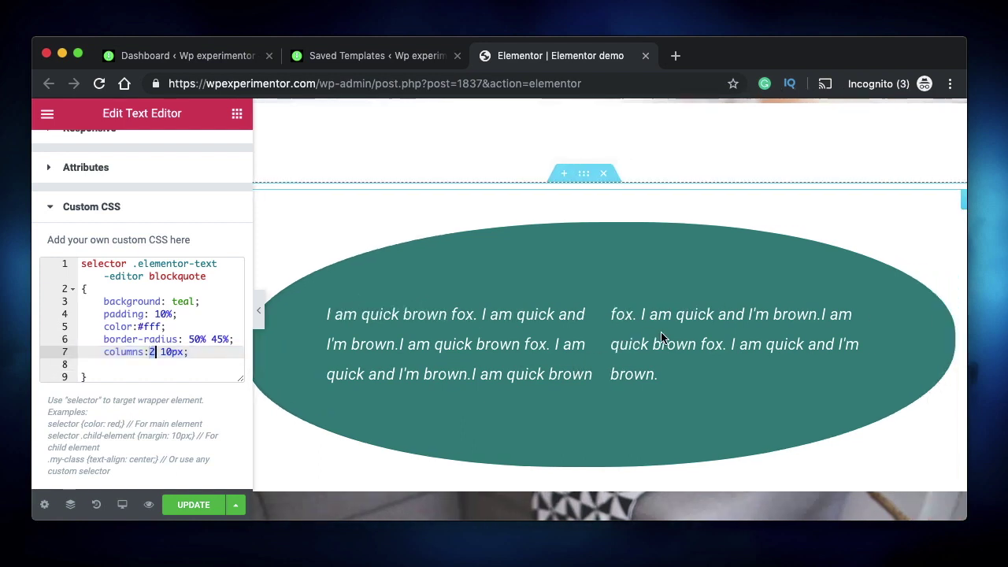
scroll(646, 335, "left", 5)
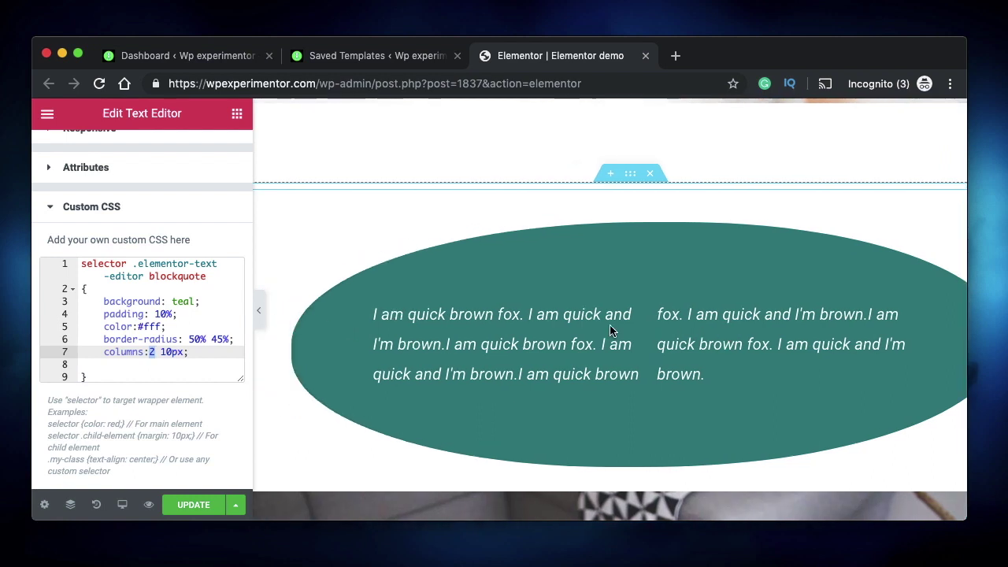
triple_click(193, 354)
key("BackSpace")
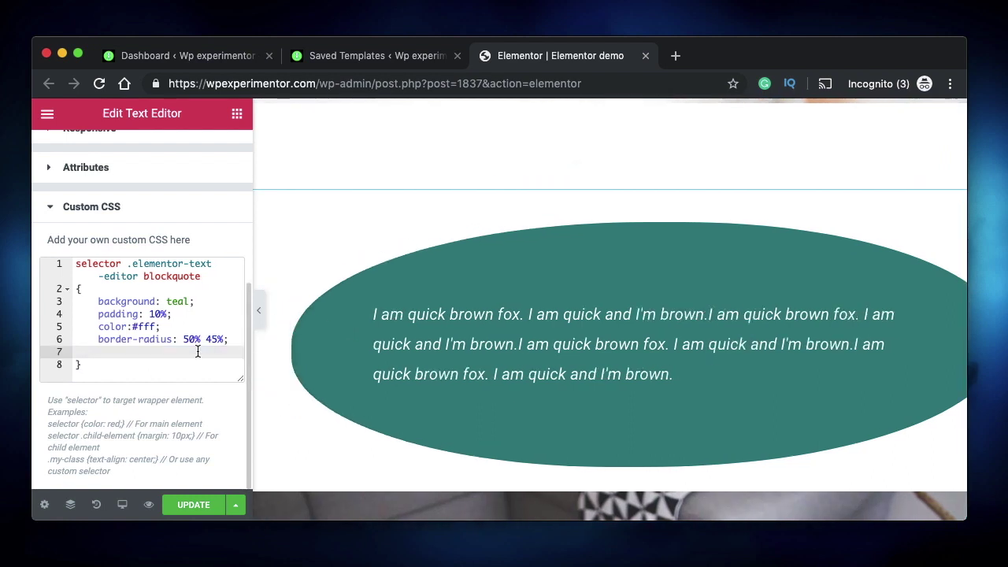
- Add a second custom CSS rule below the blockquote rule with the selector "selector .elementor-text-editor img" and empty braces
scroll(618, 349, "down", 2)
scroll(617, 349, "down", 4)
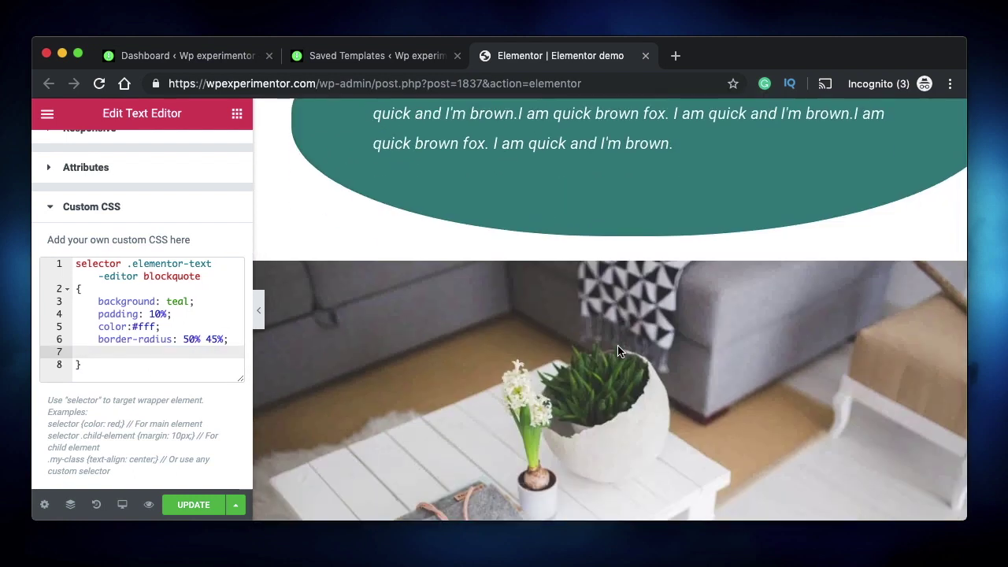
scroll(617, 348, "up", 3)
scroll(618, 346, "down", 6)
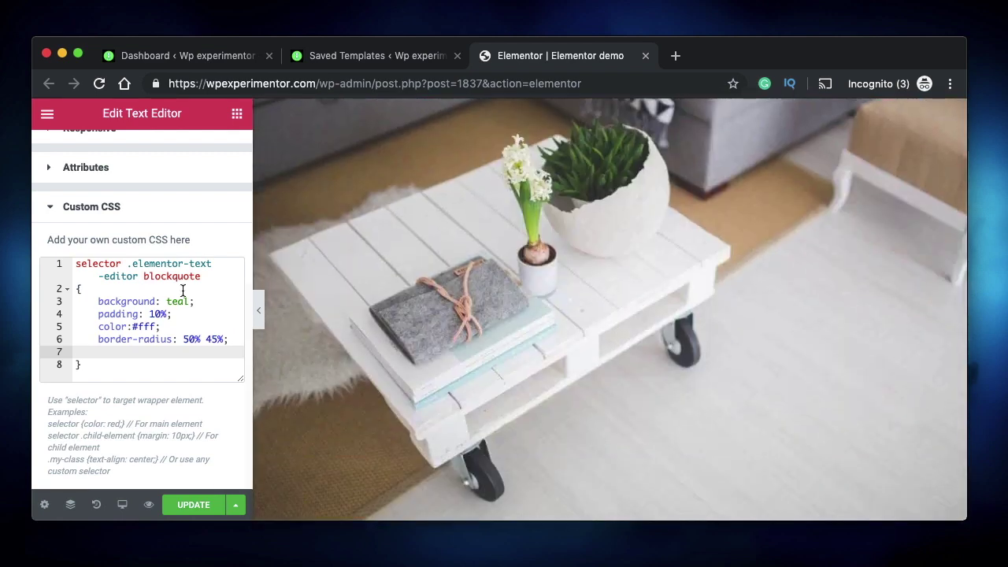
scroll(627, 307, "up", 2)
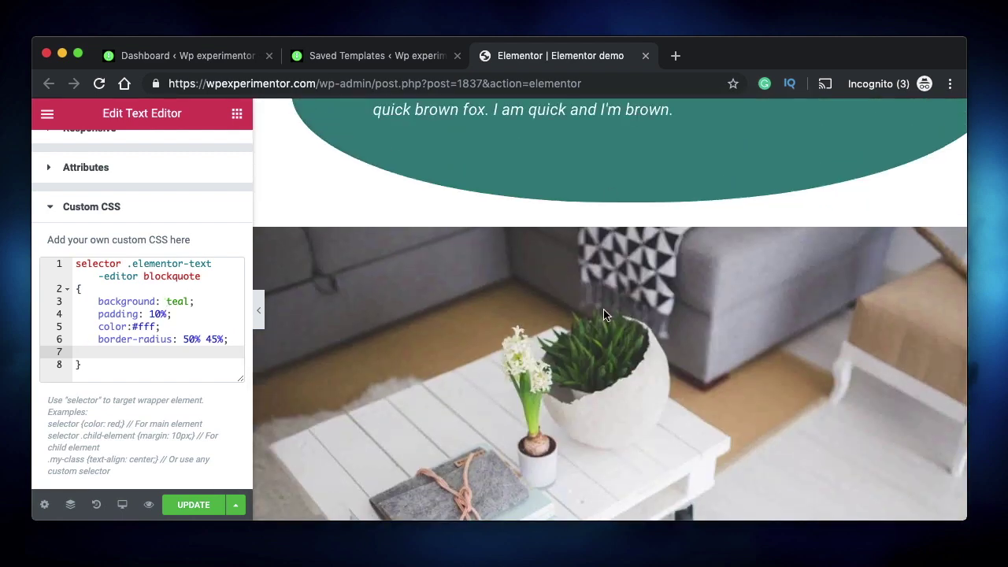
scroll(604, 314, "down", 2)
left_click(103, 315)
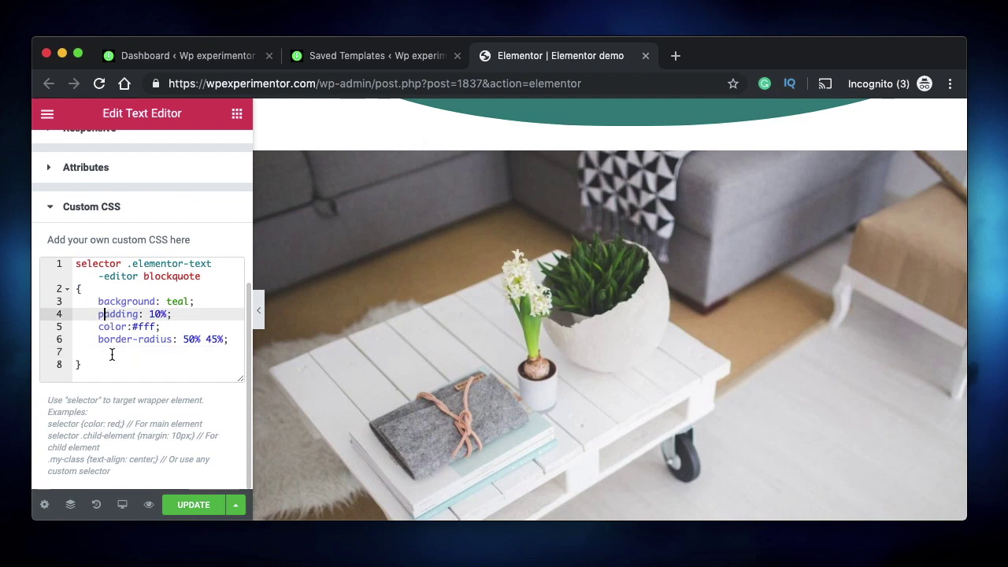
left_click(111, 364)
type("selector .elementor-text-editor img {  }")
- Copy the "border-radius: 50% 45%;" declaration from the blockquote rule into the img rule
triple_click(206, 289)
key("super+c")
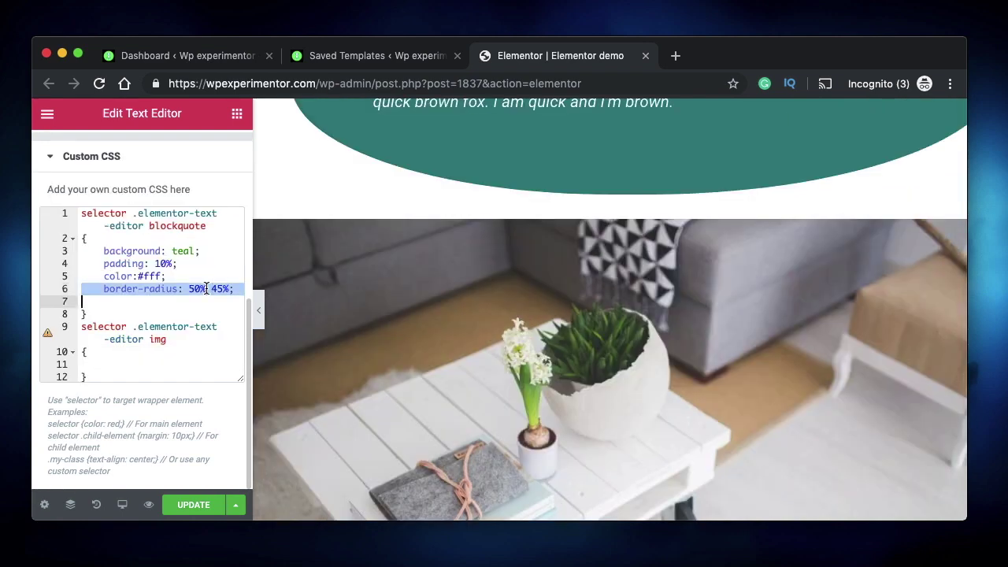
left_click(129, 356)
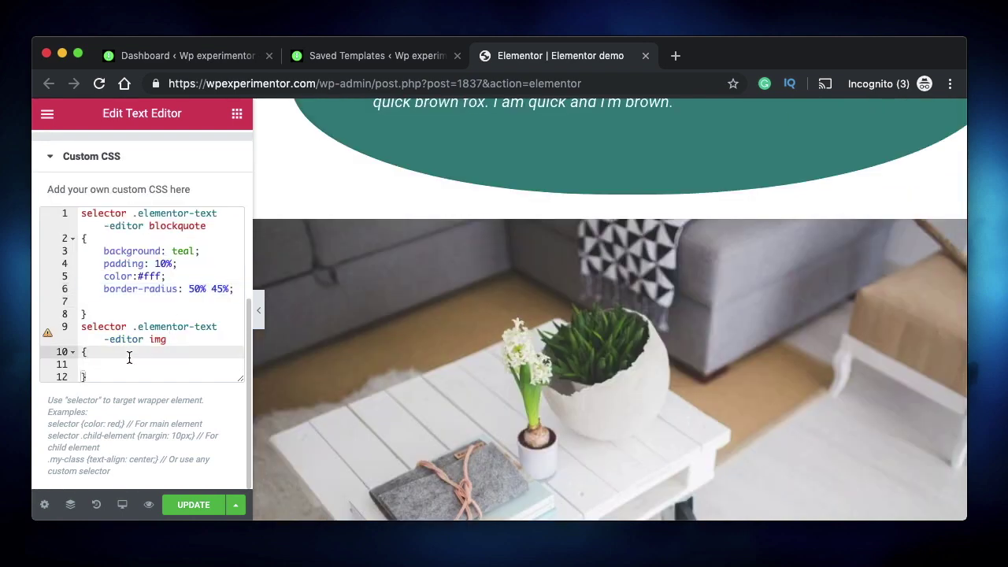
key("Down")
key("super+v")
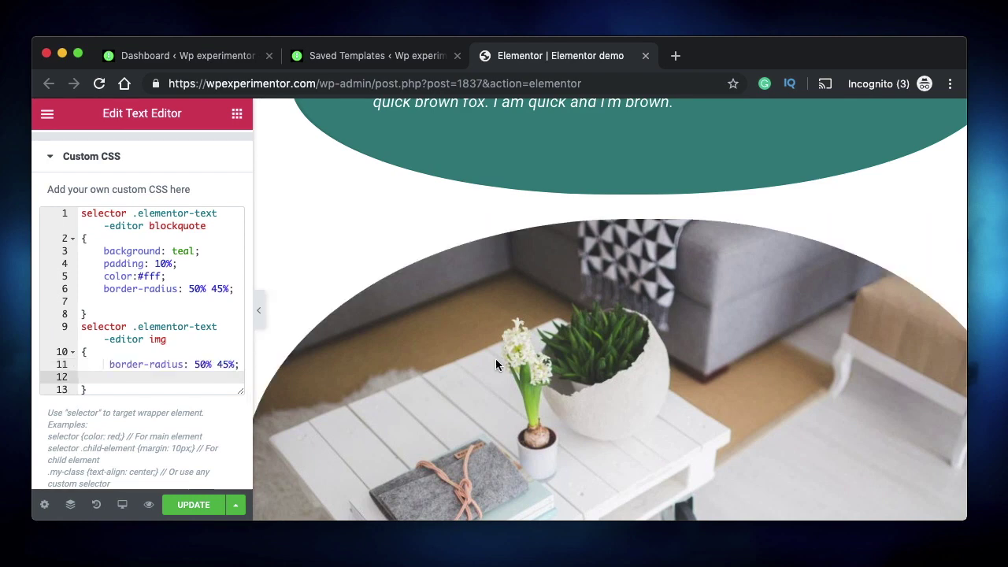
- Preview the image's rounded shape across the full page width with the editing panel hidden, and bring the panel back
scroll(496, 364, "down", 5)
left_click(258, 310)
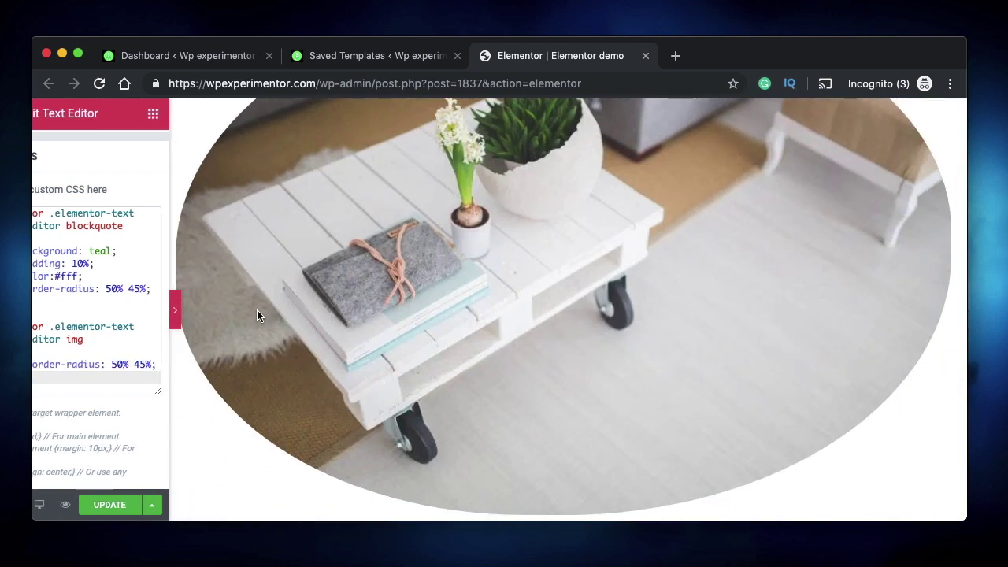
scroll(445, 309, "up", 1)
scroll(445, 310, "down", 5)
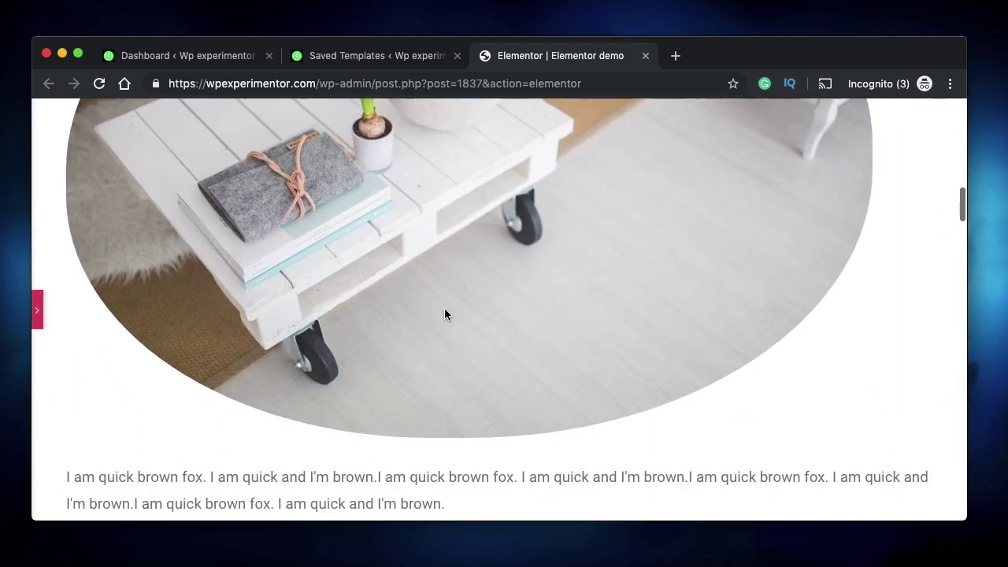
scroll(445, 310, "up", 3)
scroll(444, 314, "up", 1)
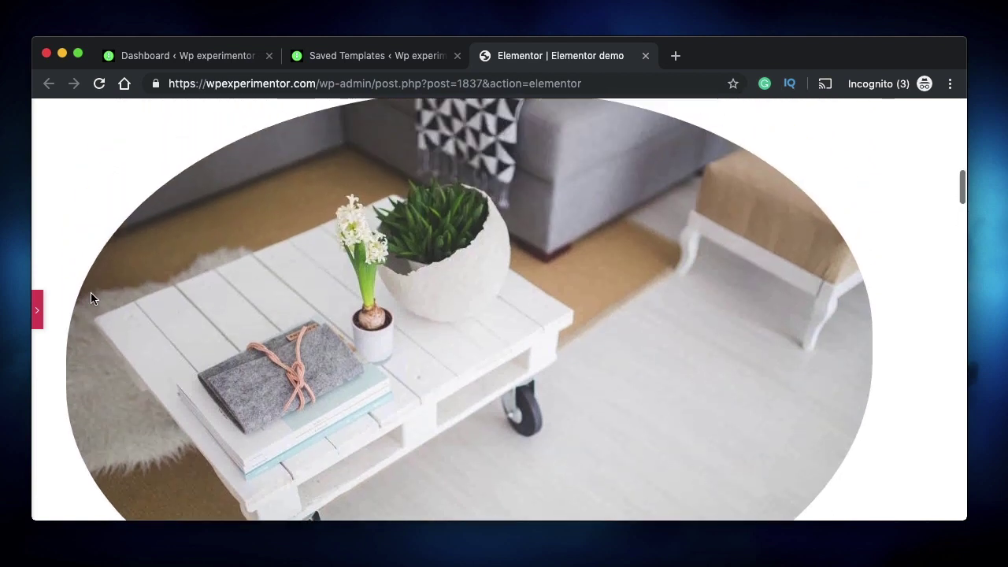
left_click(38, 314)
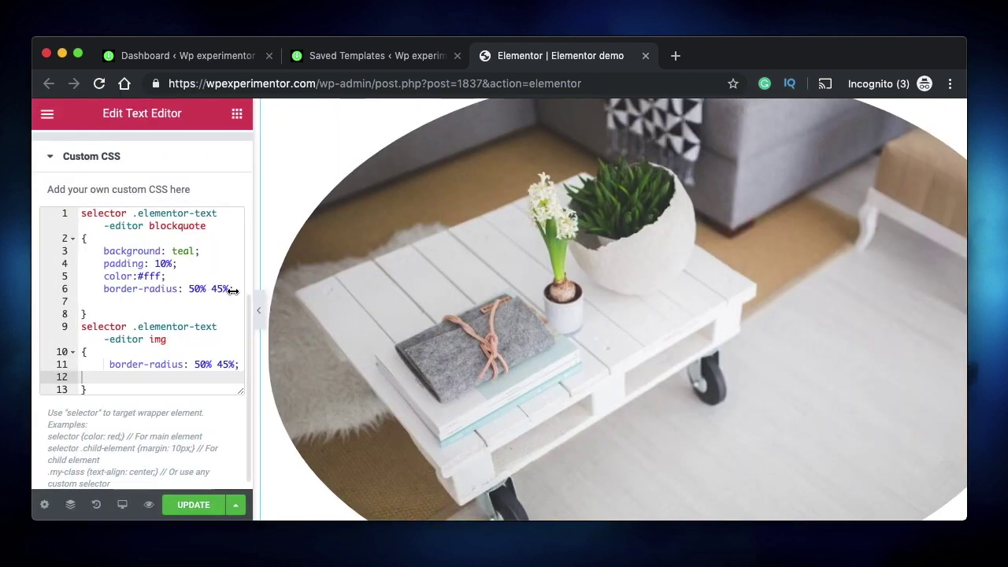
- Extend the img rule's border-radius declaration to four corner values, "border-radius: 50% 45% 40% 10%;"
triple_click(148, 364)
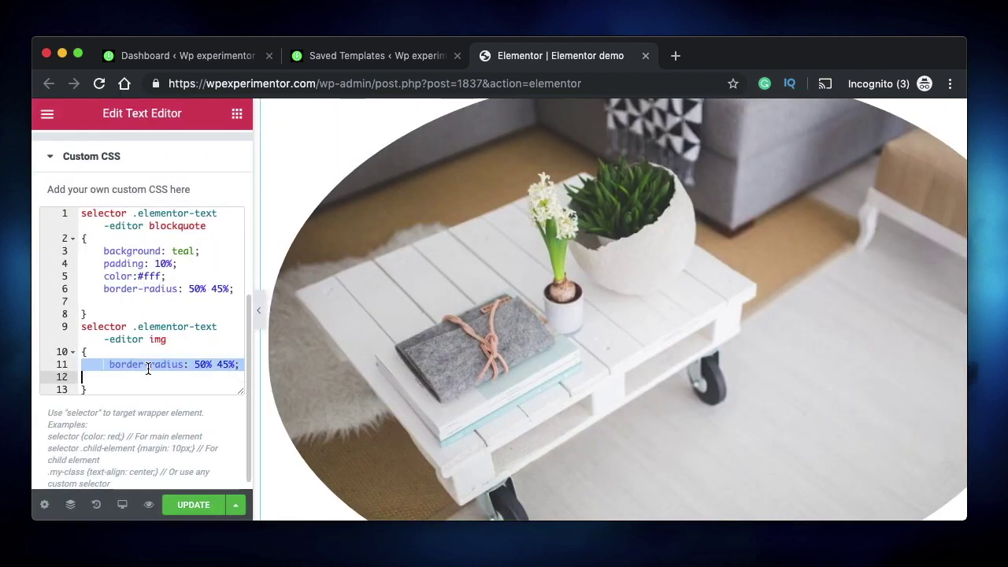
left_click(233, 365)
type("40")
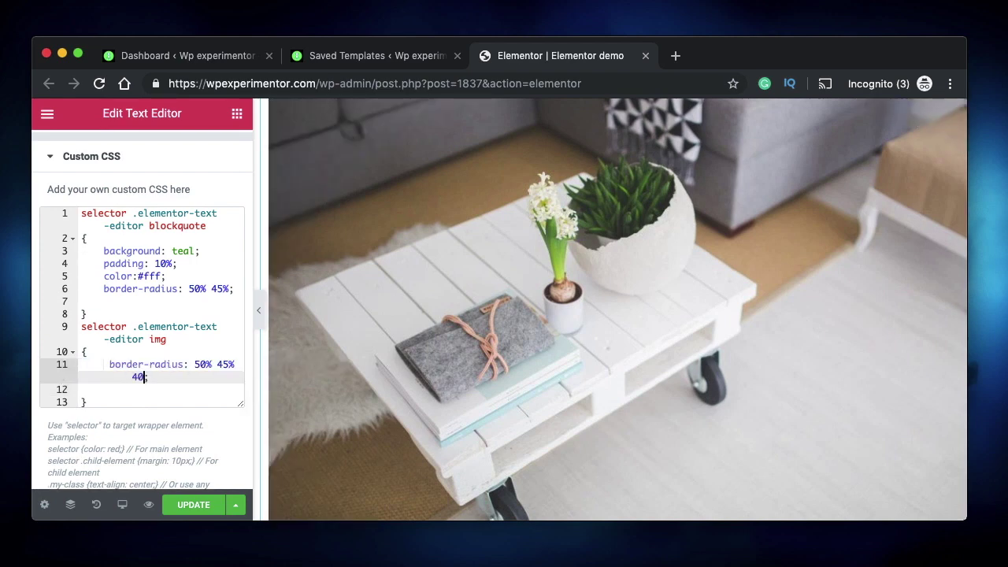
type("%")
- Preview the image's four-value corner shape across the full page width, then inspect it again alongside its border-radius declaration
left_click(258, 310)
scroll(488, 326, "down", 5)
scroll(488, 329, "up", 2)
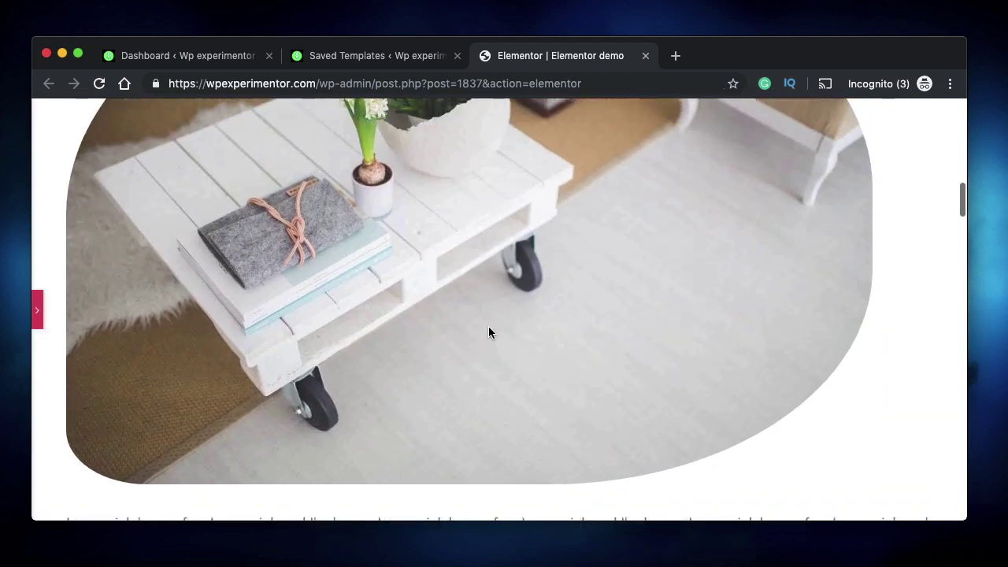
scroll(488, 329, "up", 3)
scroll(488, 329, "down", 4)
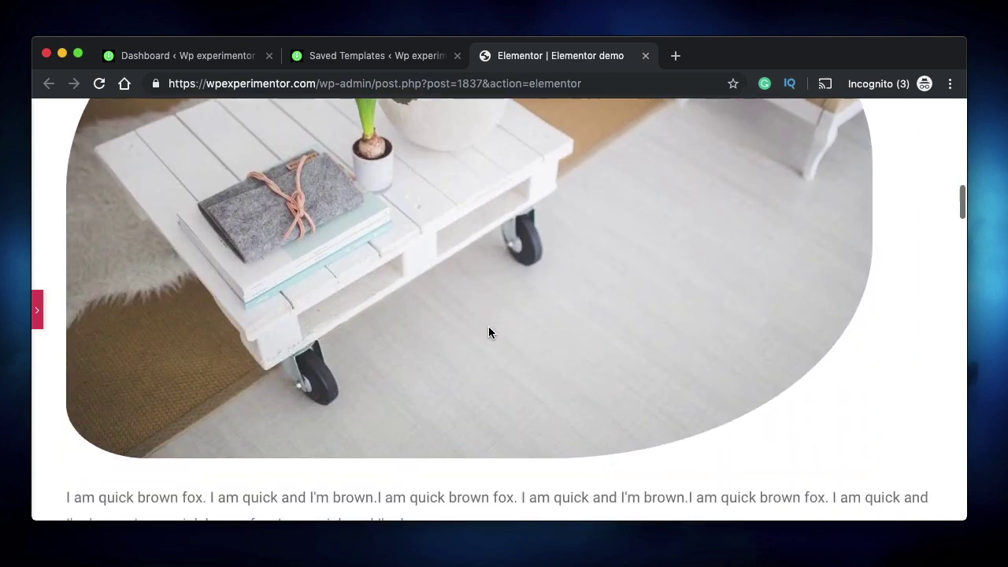
left_click(41, 314)
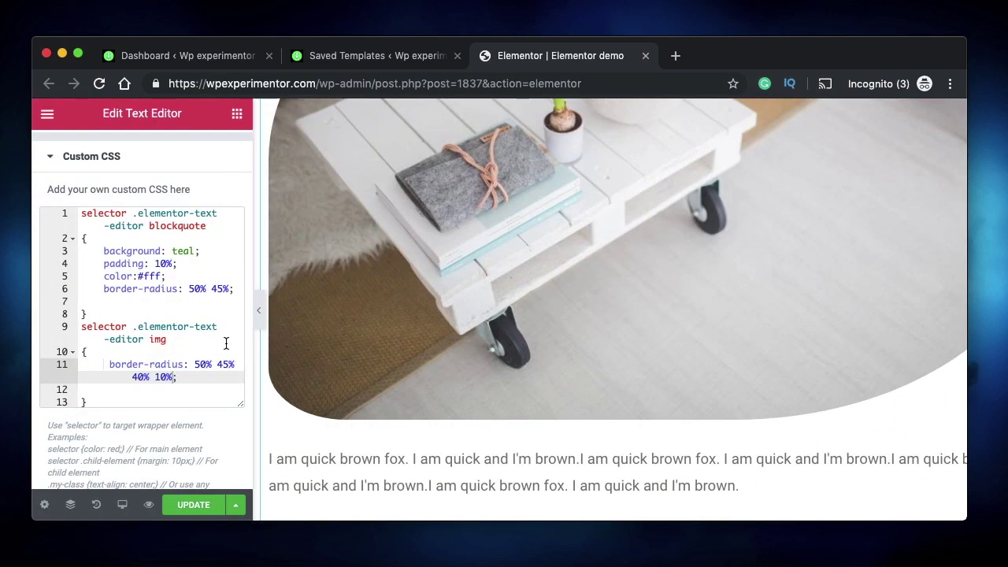
triple_click(186, 364)
scroll(503, 328, "up", 5)
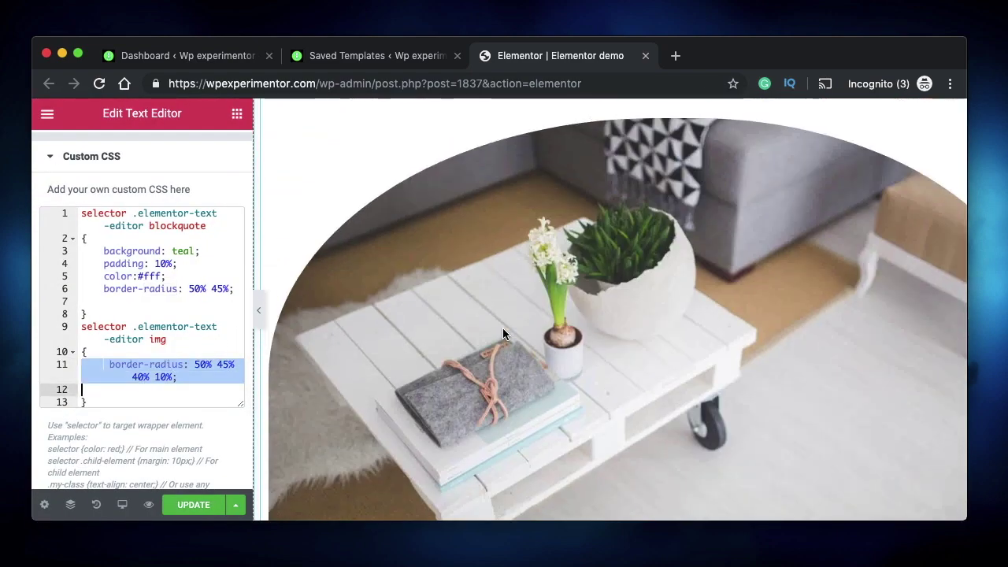
- Open the content settings of the text editor widget on the page and review its teal blockquote and formatting options
left_click(749, 322)
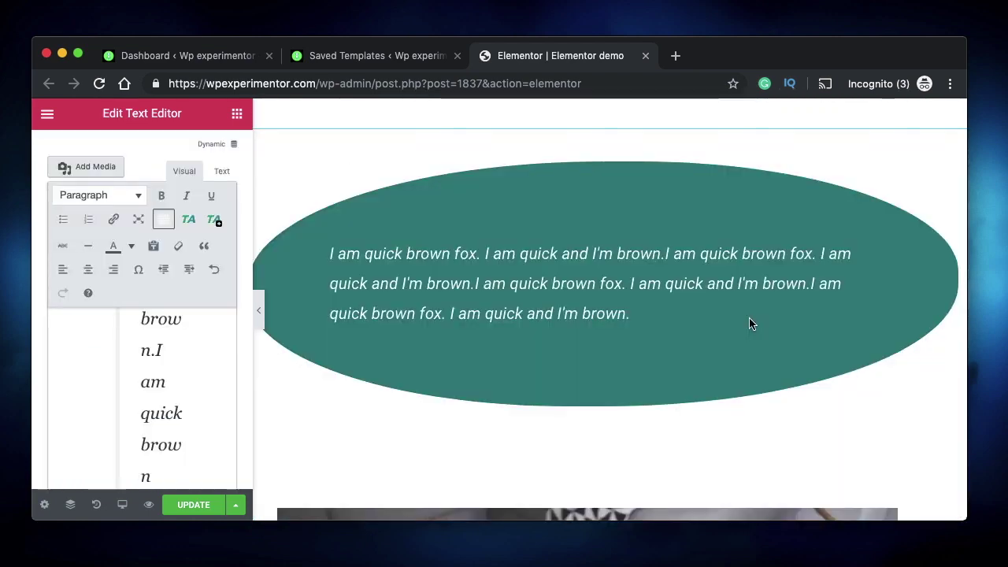
scroll(749, 323, "up", 3)
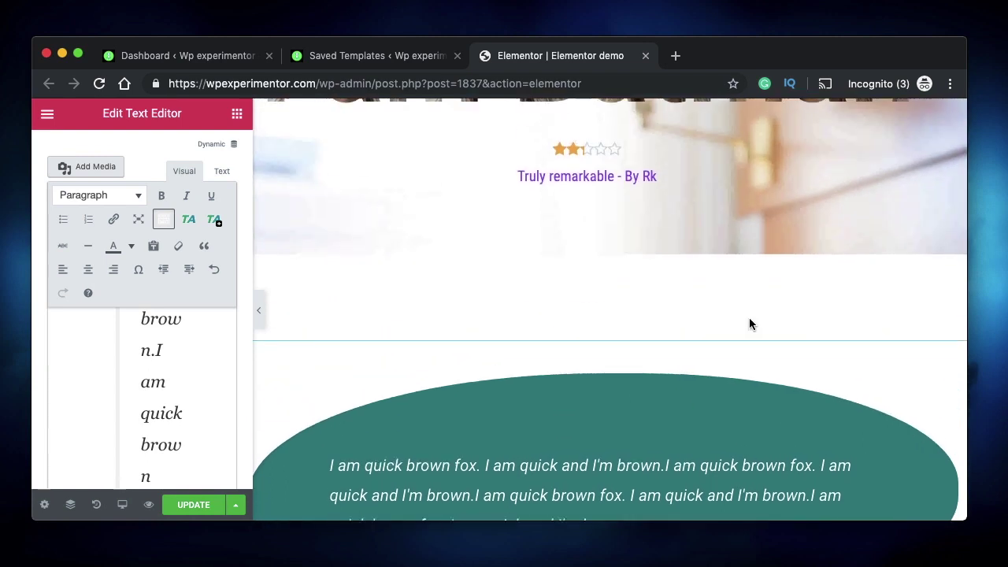
scroll(749, 323, "down", 4)
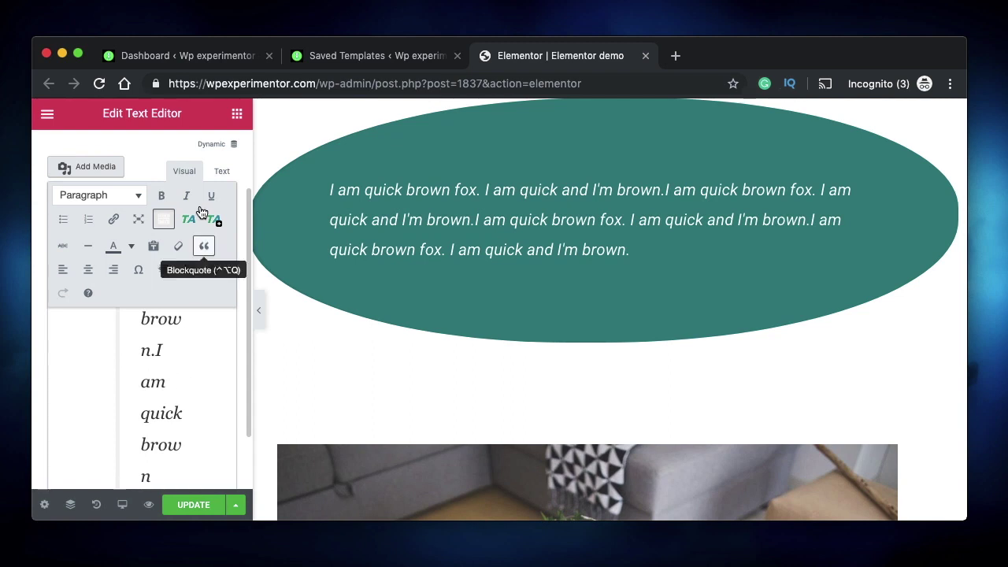
scroll(140, 162, "up", 1)
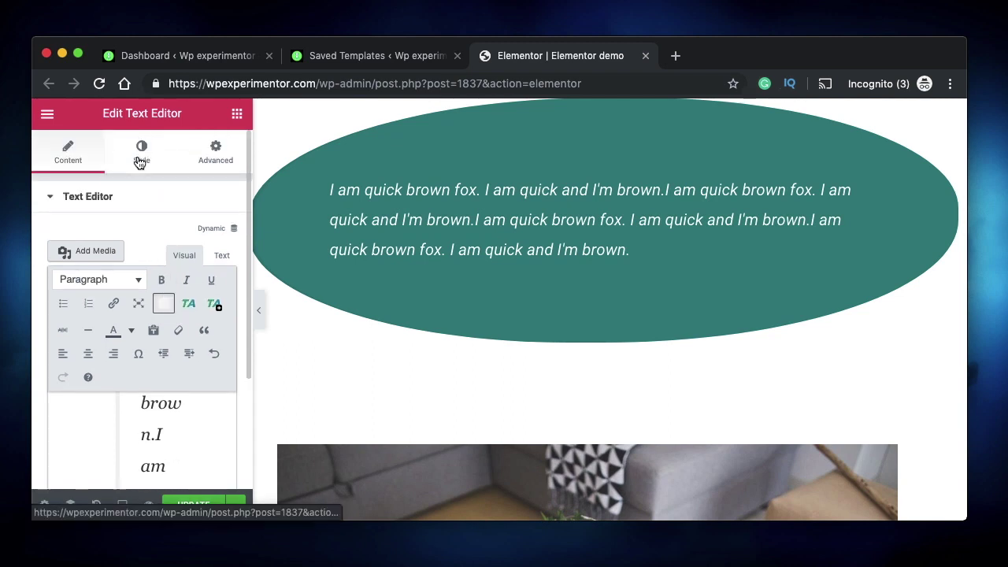